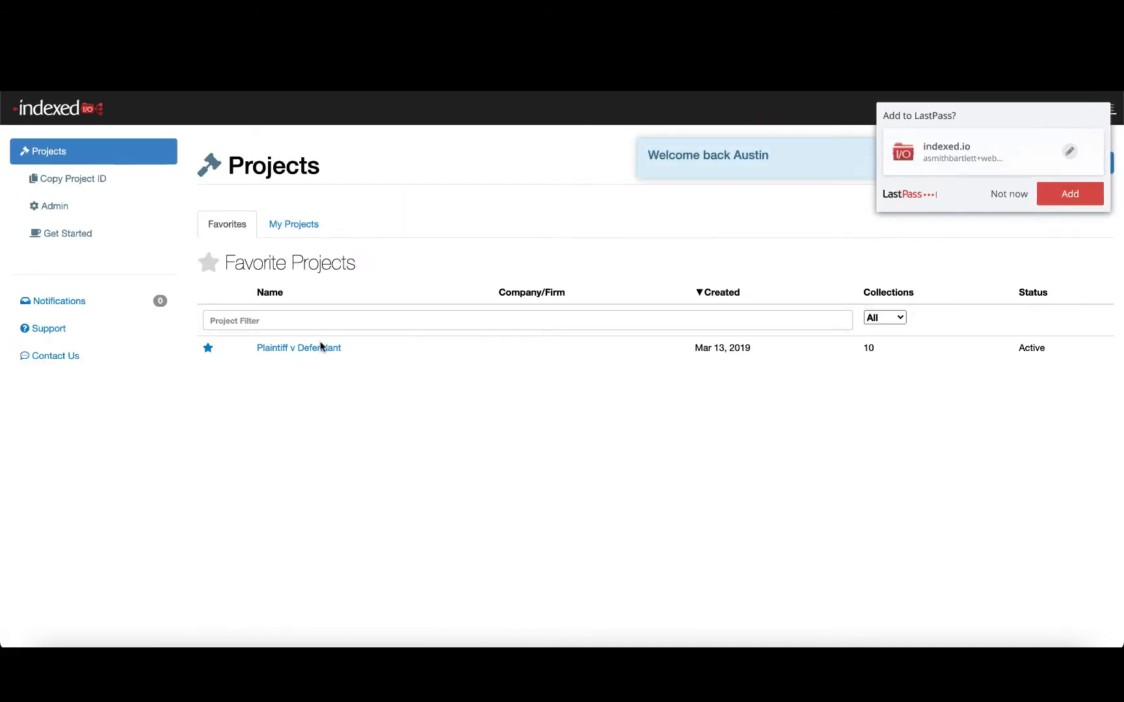
# - In the Plaintiff v Defendant project, start a new data collection named Email Data, entering the custodian's name as owner
pyautogui.click(317, 347)
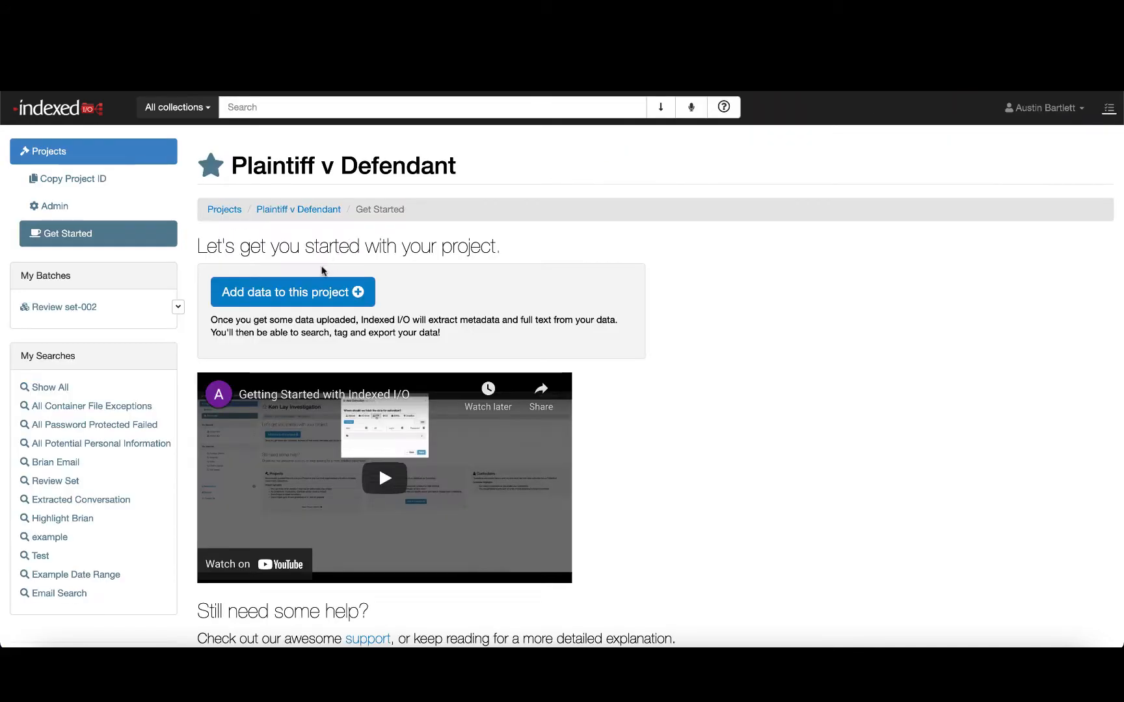
pyautogui.click(293, 294)
pyautogui.click(401, 207)
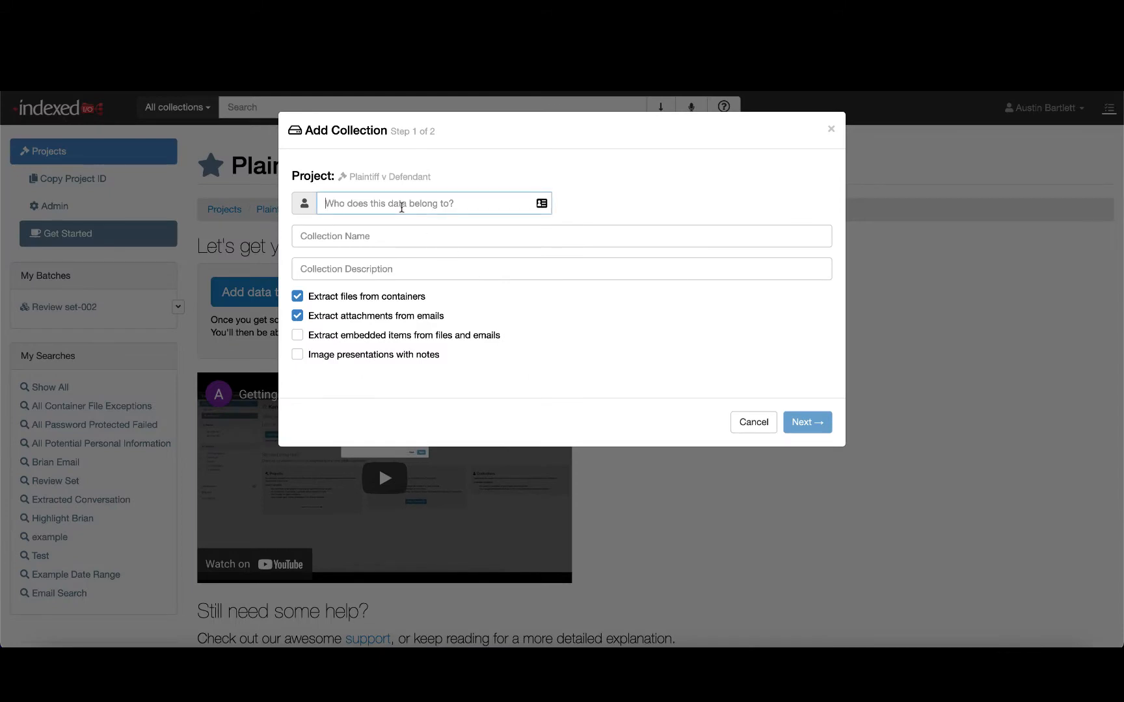
pyautogui.write('Austin')
pyautogui.press('Return')
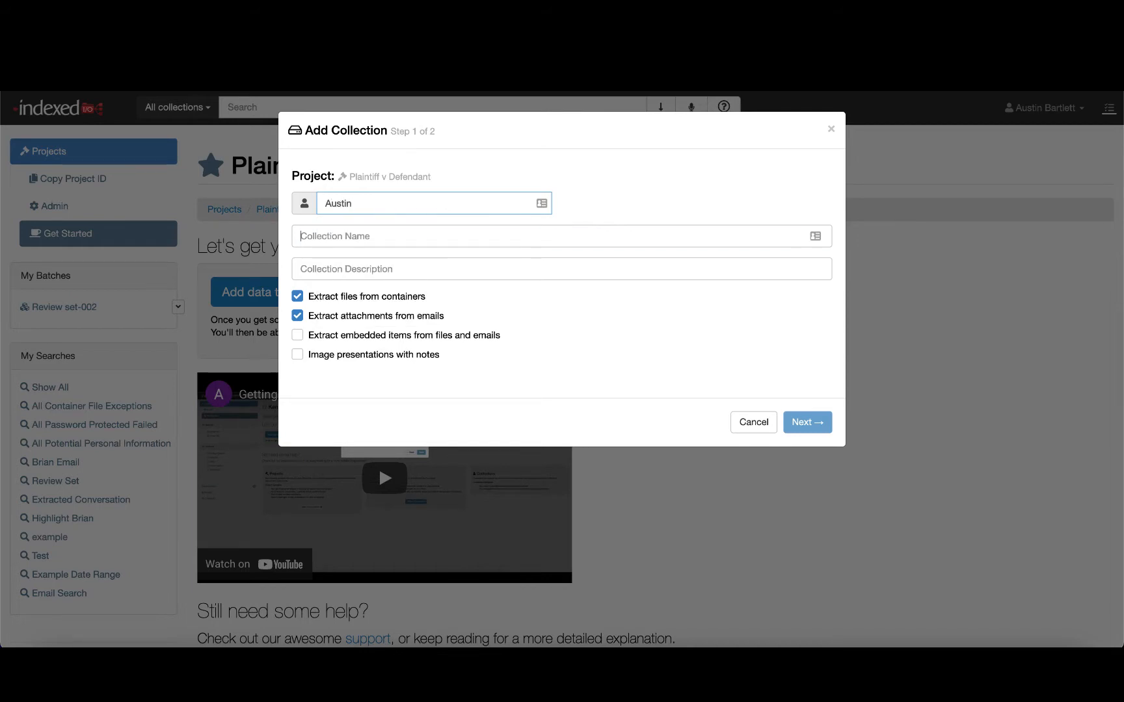
pyautogui.write('Email Data')
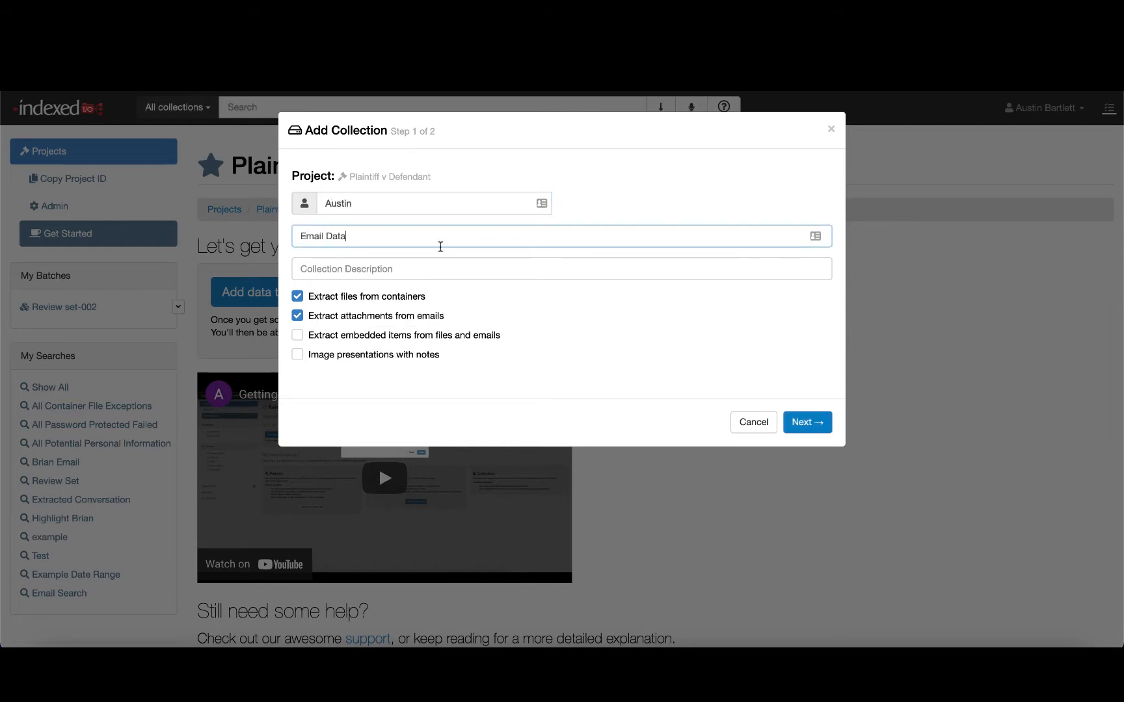
pyautogui.click(809, 422)
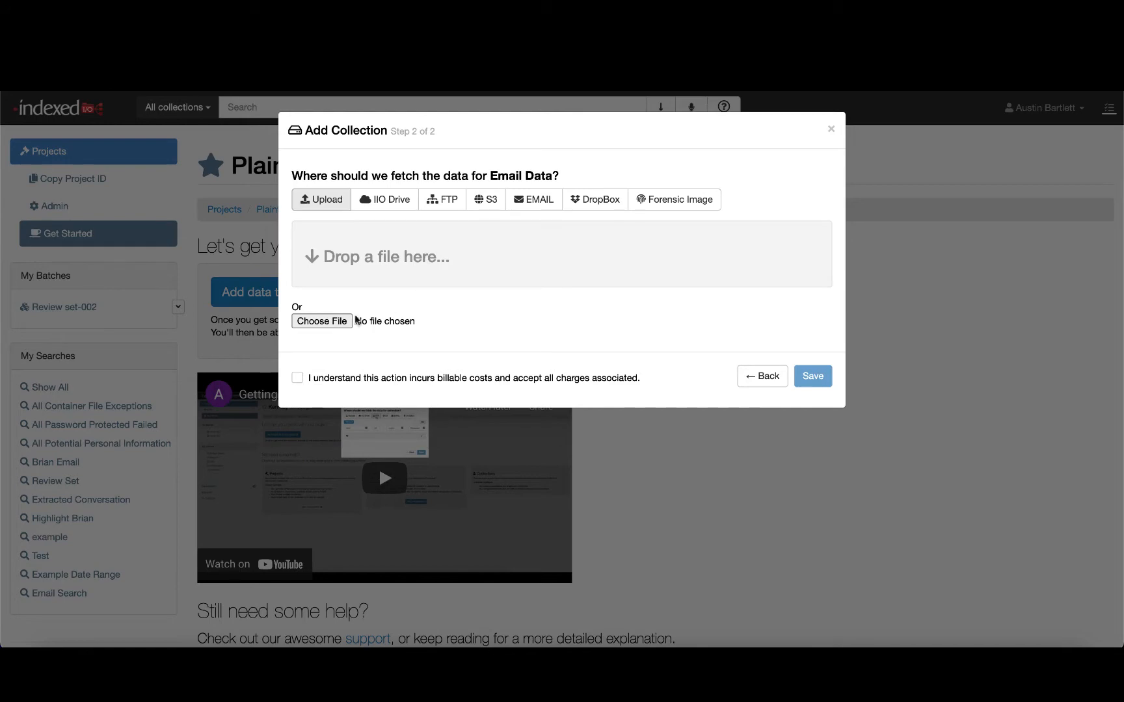
# - Choose Demo Project Sample Data.zip from Documents as the file to upload
pyautogui.click(329, 322)
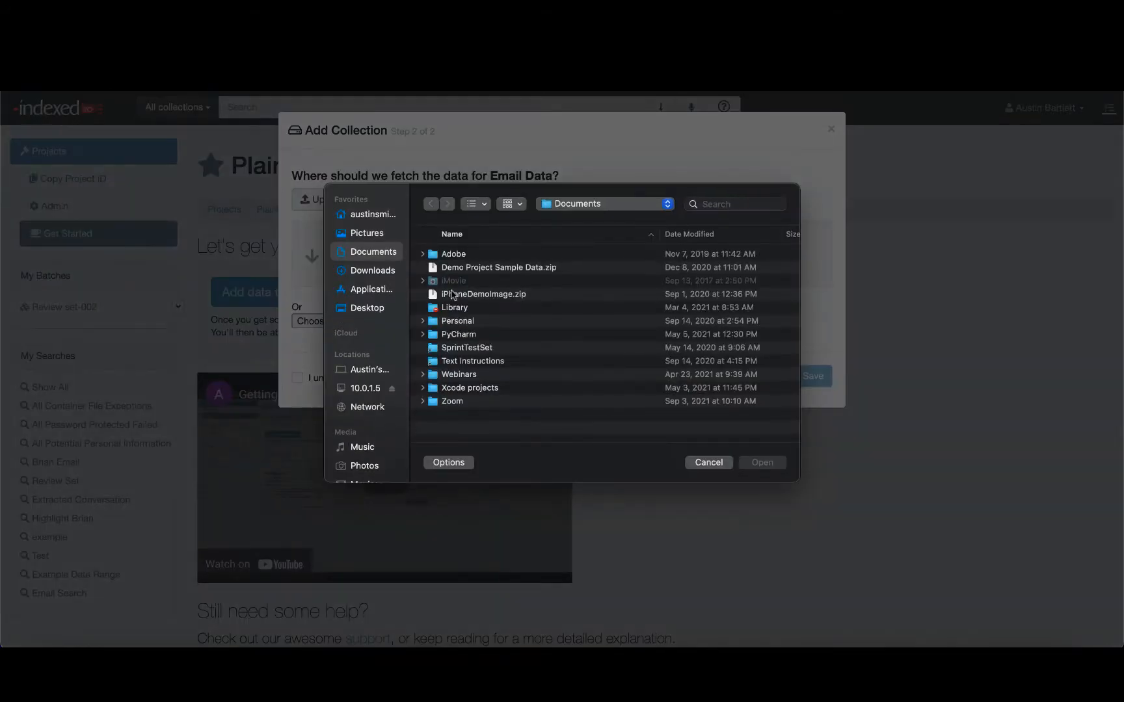
pyautogui.click(514, 272)
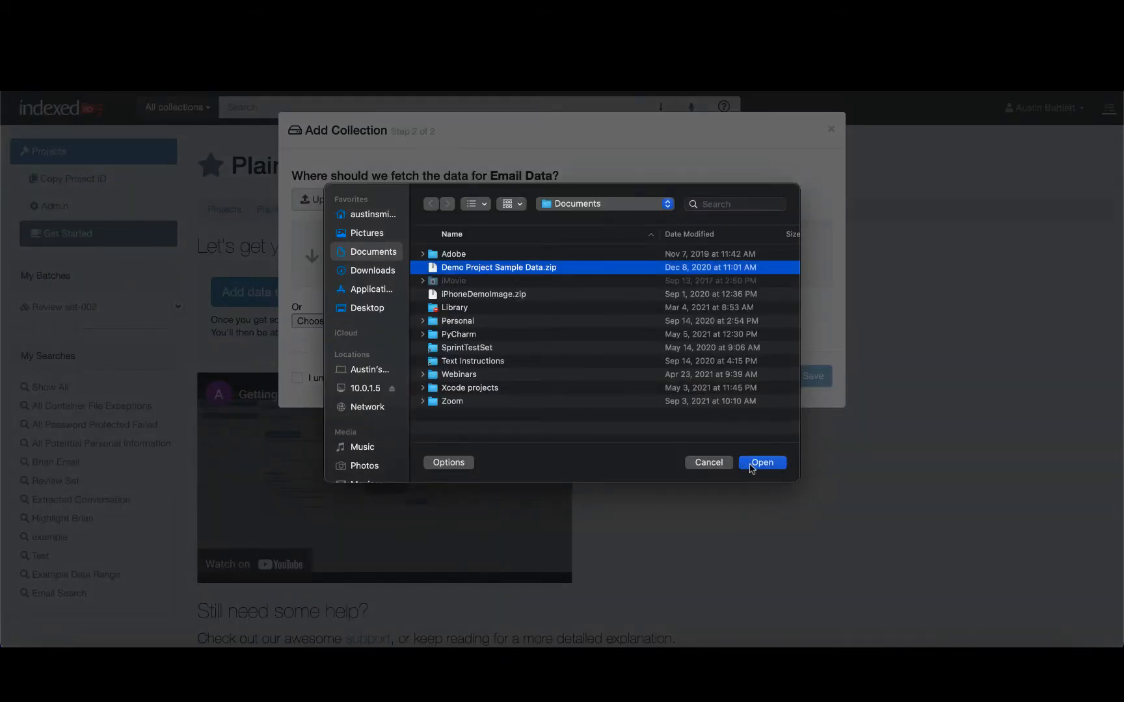
pyautogui.click(751, 465)
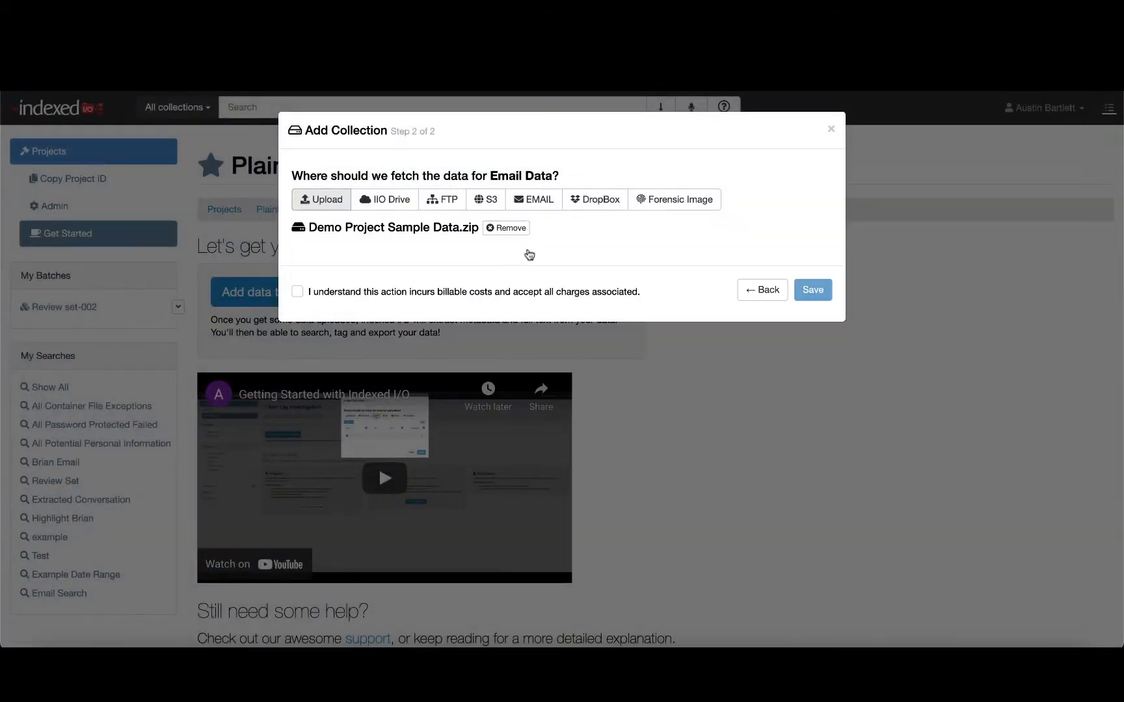
# - Browse the other data source options, then accept the billable-cost terms and save the upload collection
pyautogui.click(435, 208)
pyautogui.click(491, 211)
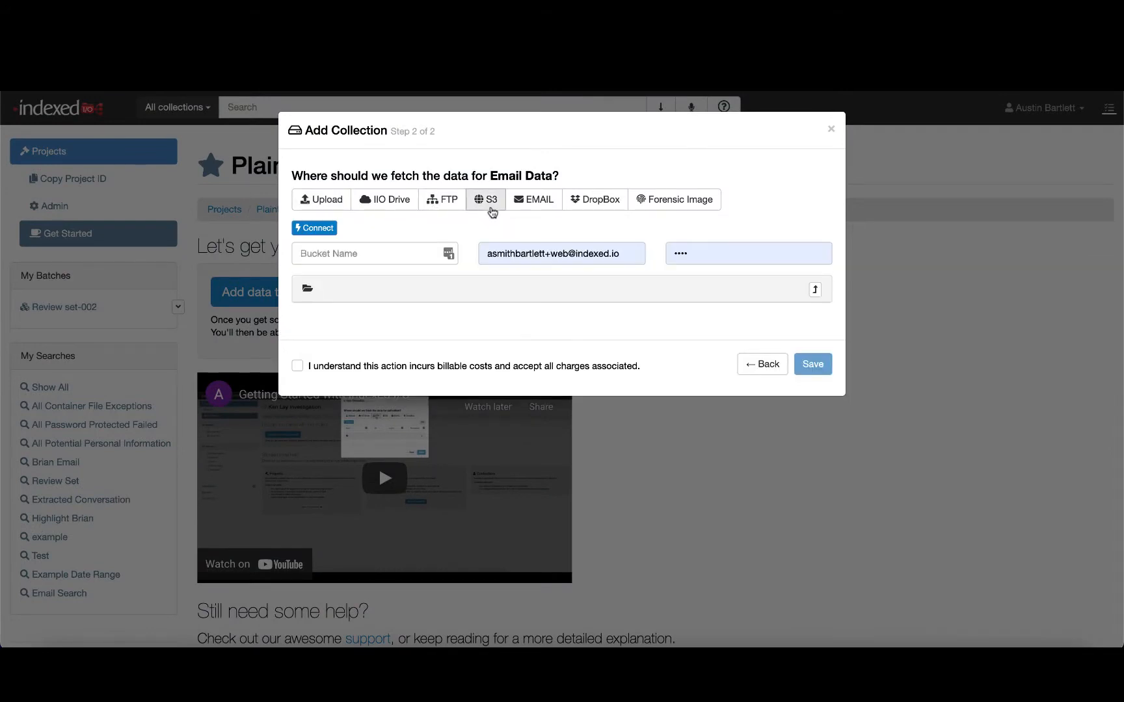
pyautogui.click(539, 205)
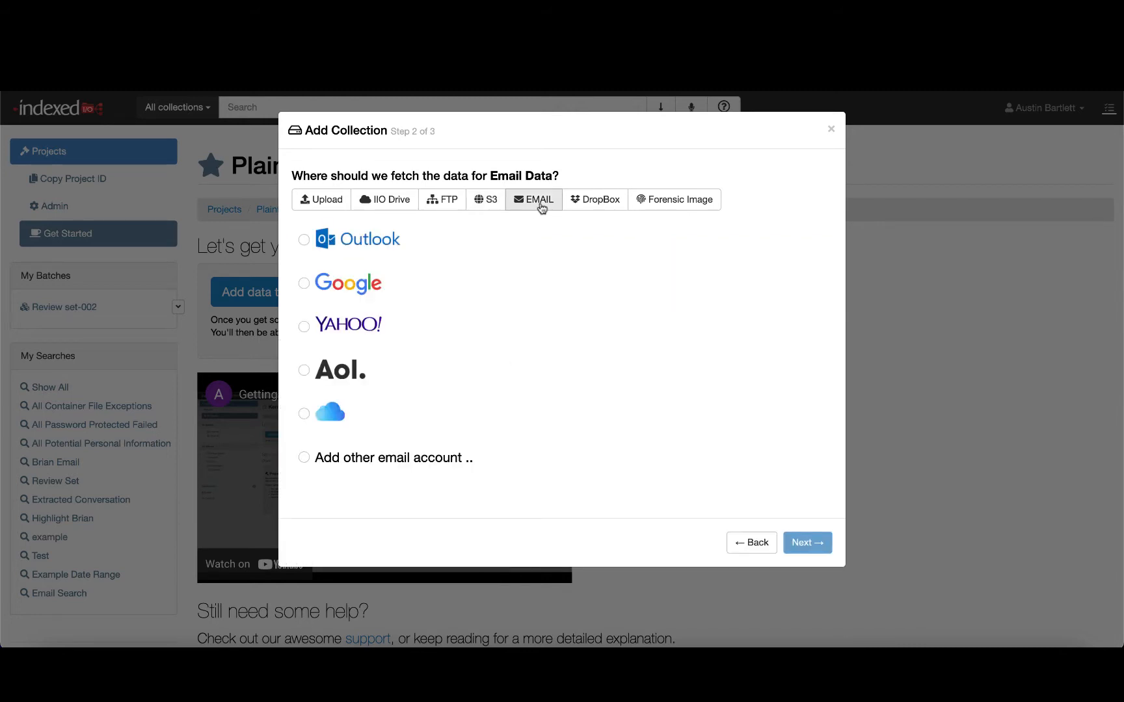
pyautogui.click(592, 213)
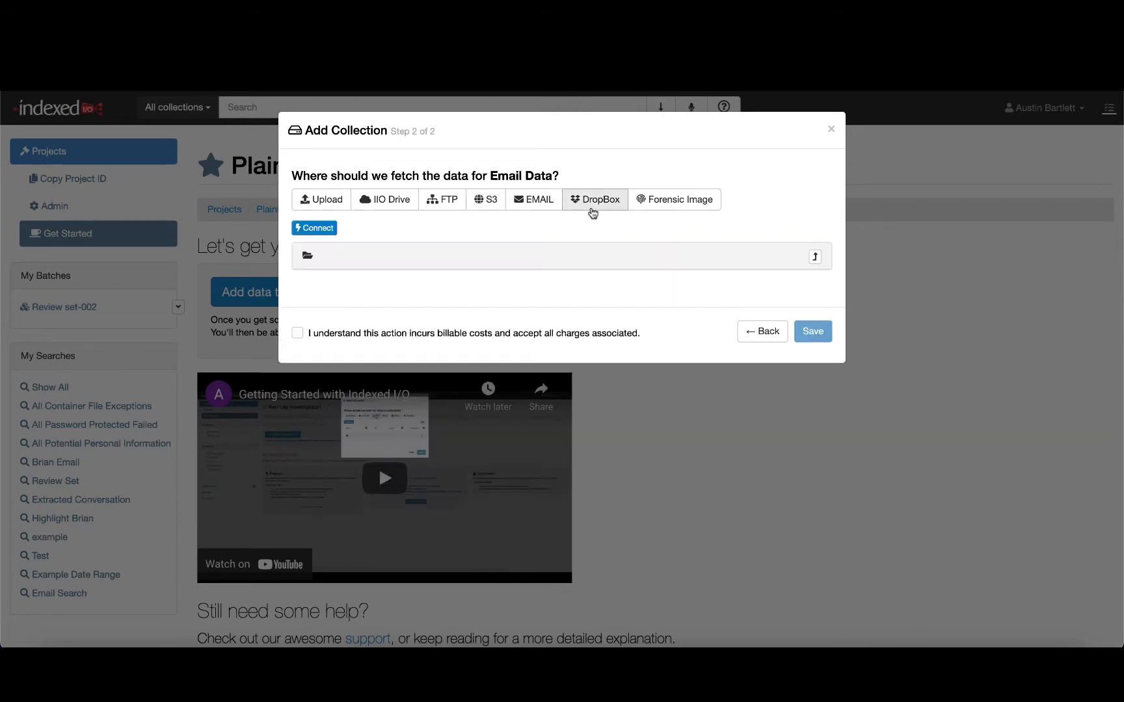
pyautogui.click(655, 209)
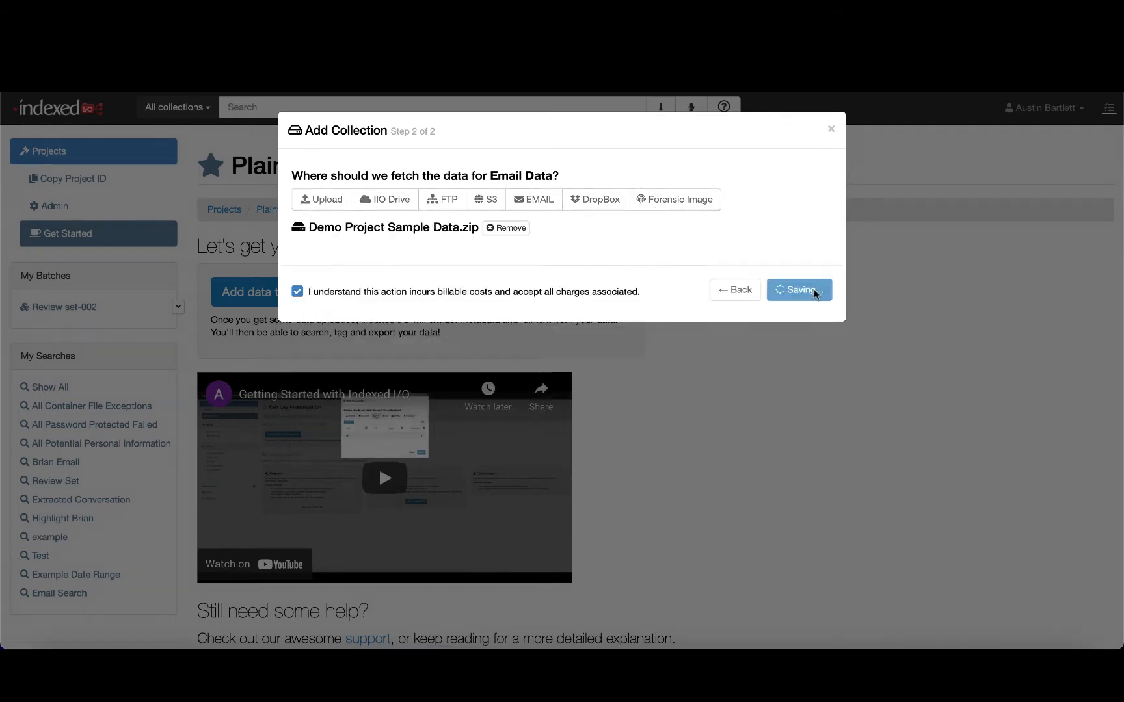
pyautogui.click(813, 288)
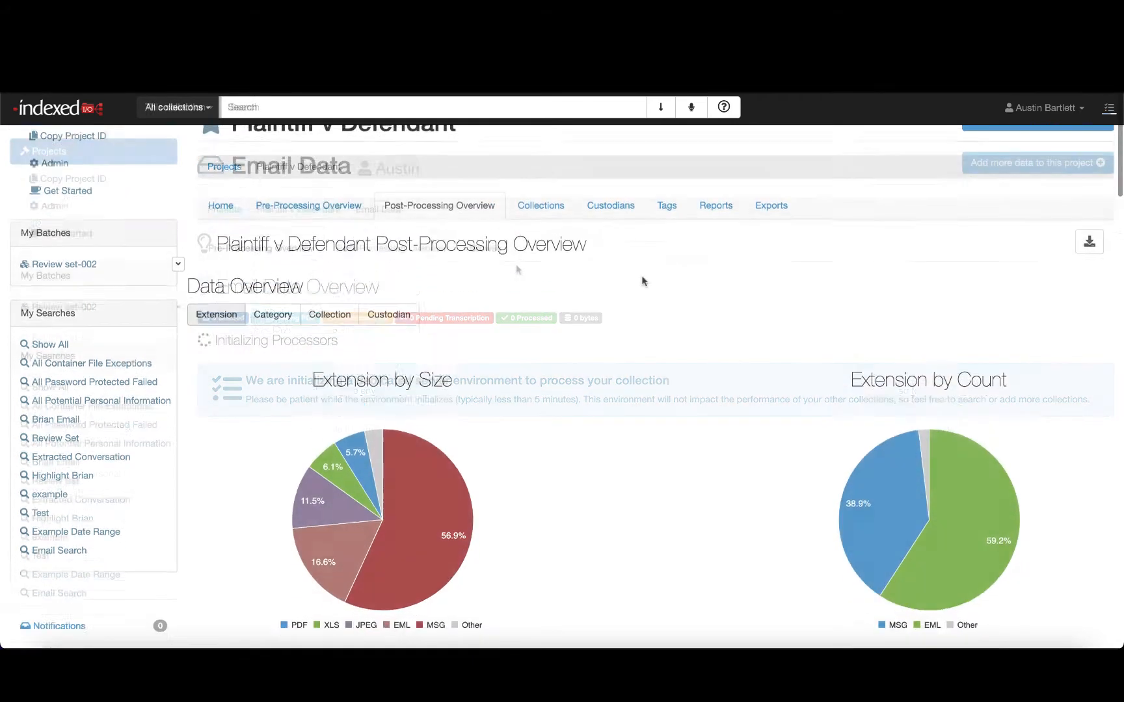
# - Select a document timeline range from February 2005 to July 2007 and view the documents in that range
pyautogui.scroll(-10, 642, 281)
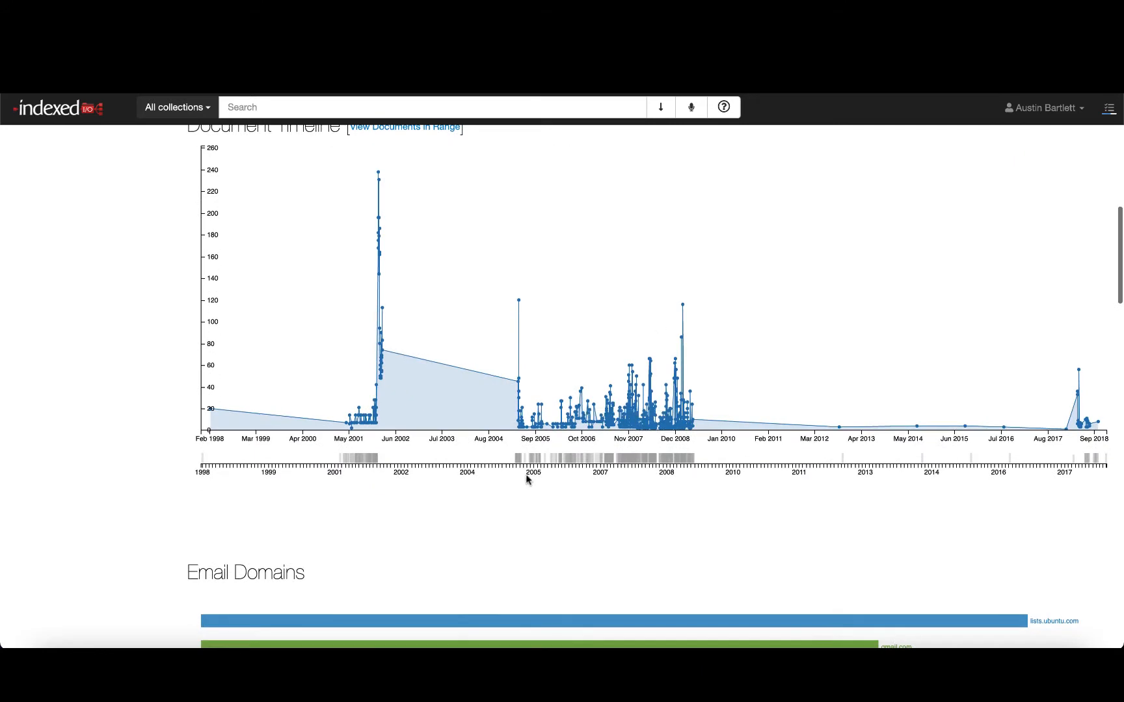
pyautogui.moveTo(511, 457); pyautogui.dragTo(615, 457)
pyautogui.scroll(2, 611, 458)
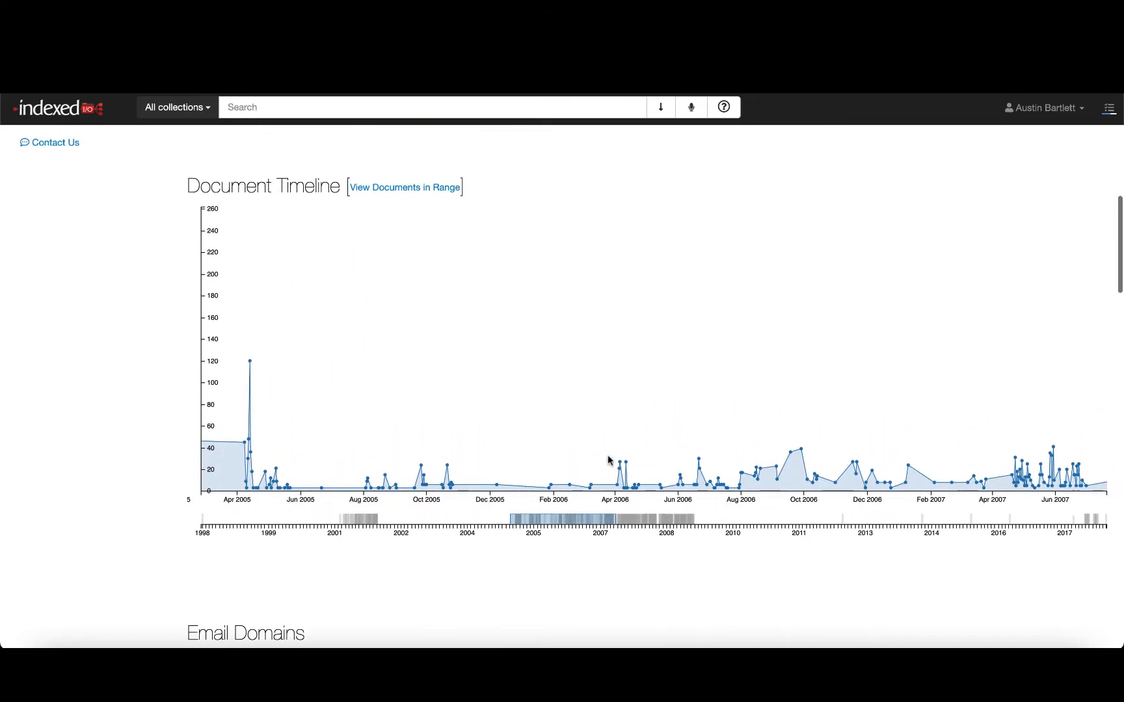
pyautogui.click(427, 188)
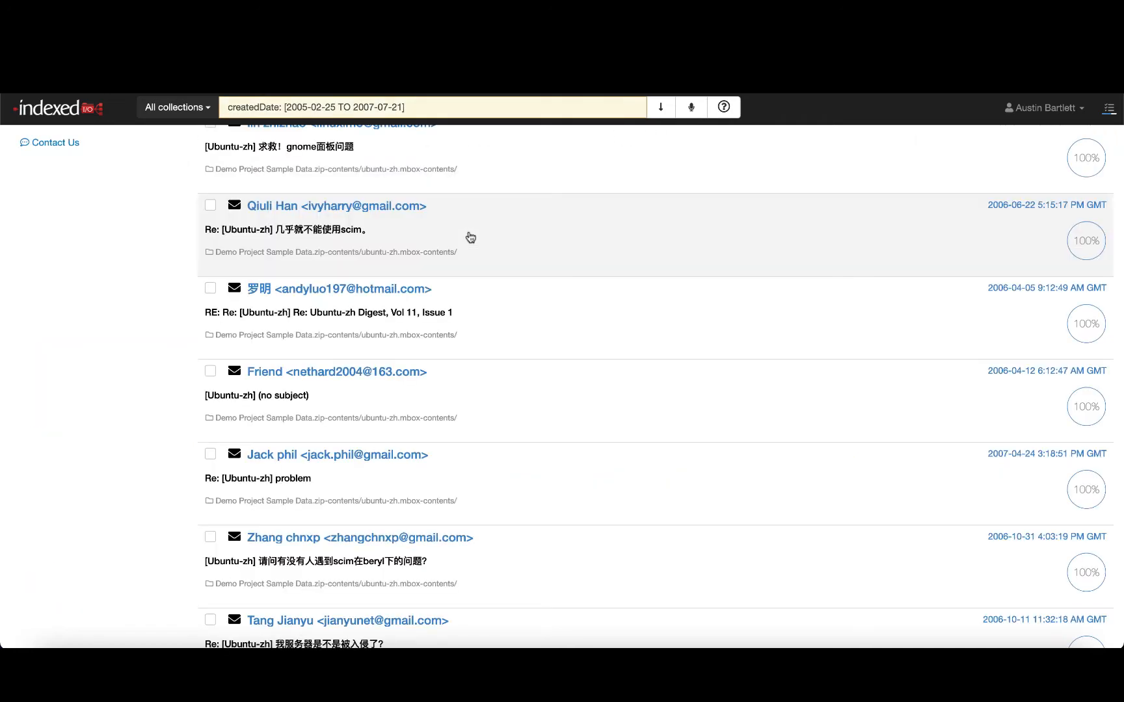
# - Return to the project overview and lower the Communication Chart slider to 15
pyautogui.scroll(10, 468, 224)
pyautogui.scroll(1, 470, 237)
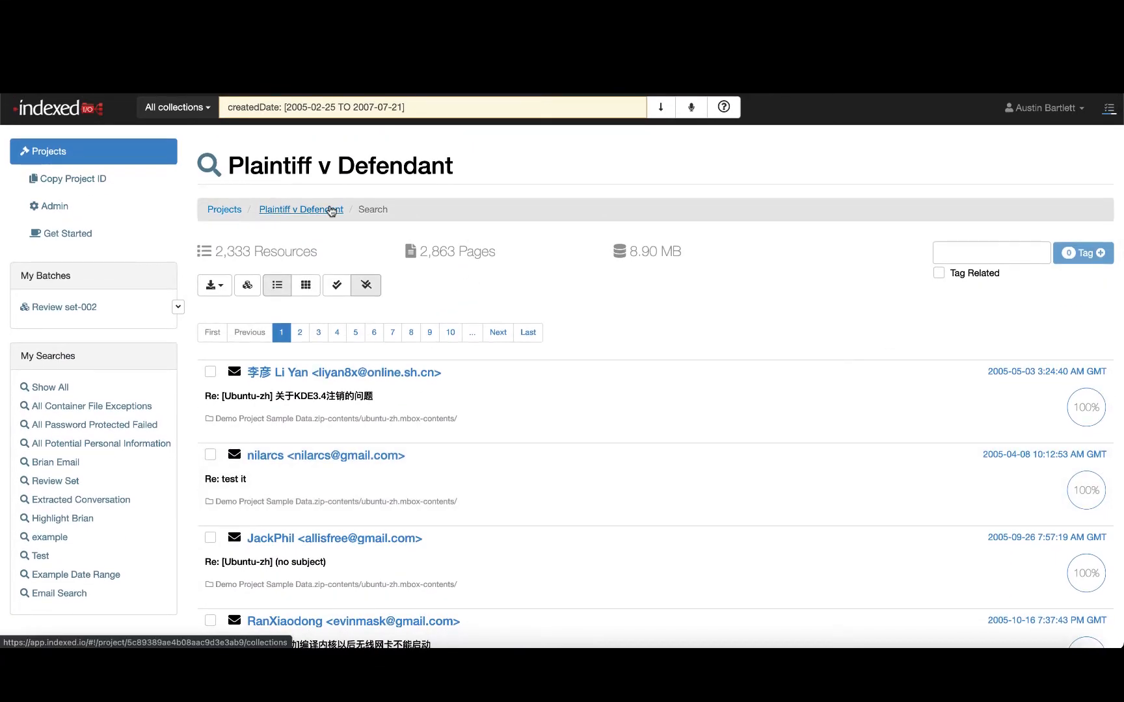
pyautogui.click(332, 209)
pyautogui.scroll(-15, 480, 388)
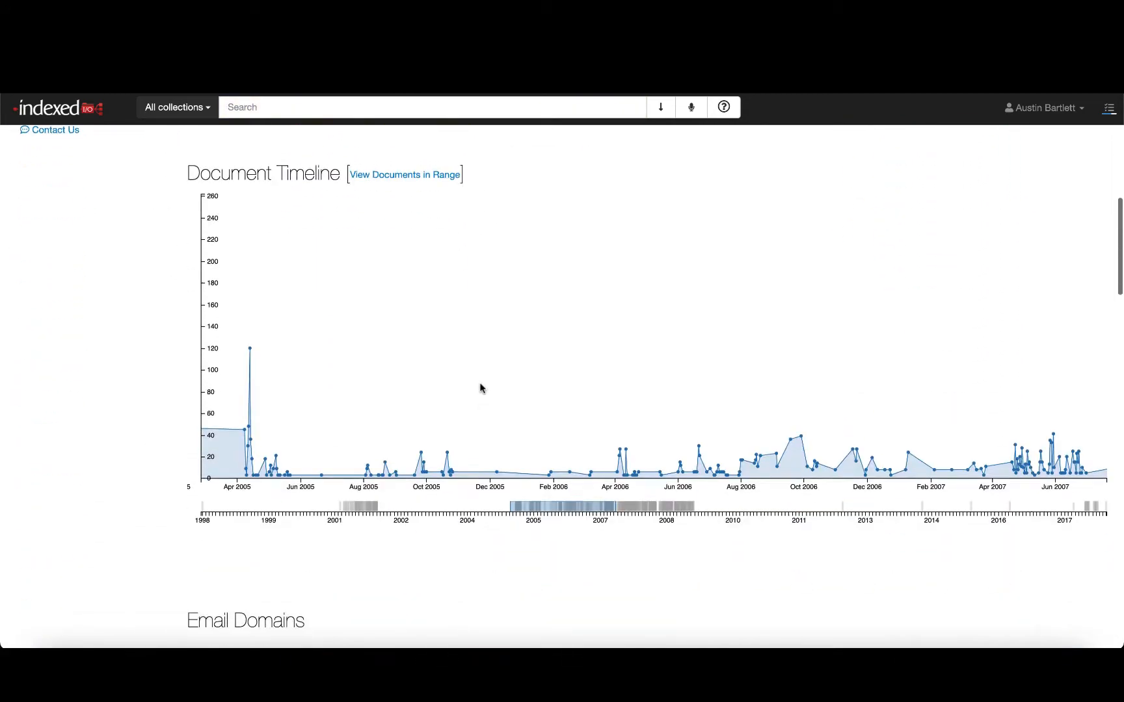
pyautogui.scroll(-15, 480, 388)
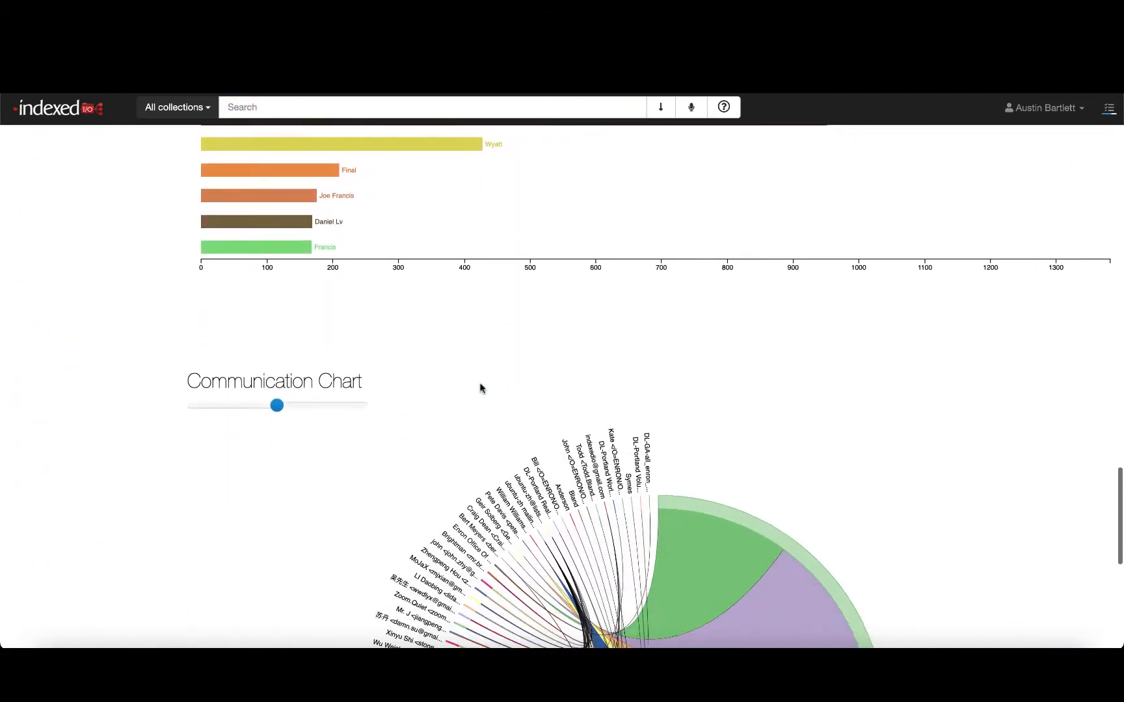
pyautogui.scroll(2, 481, 389)
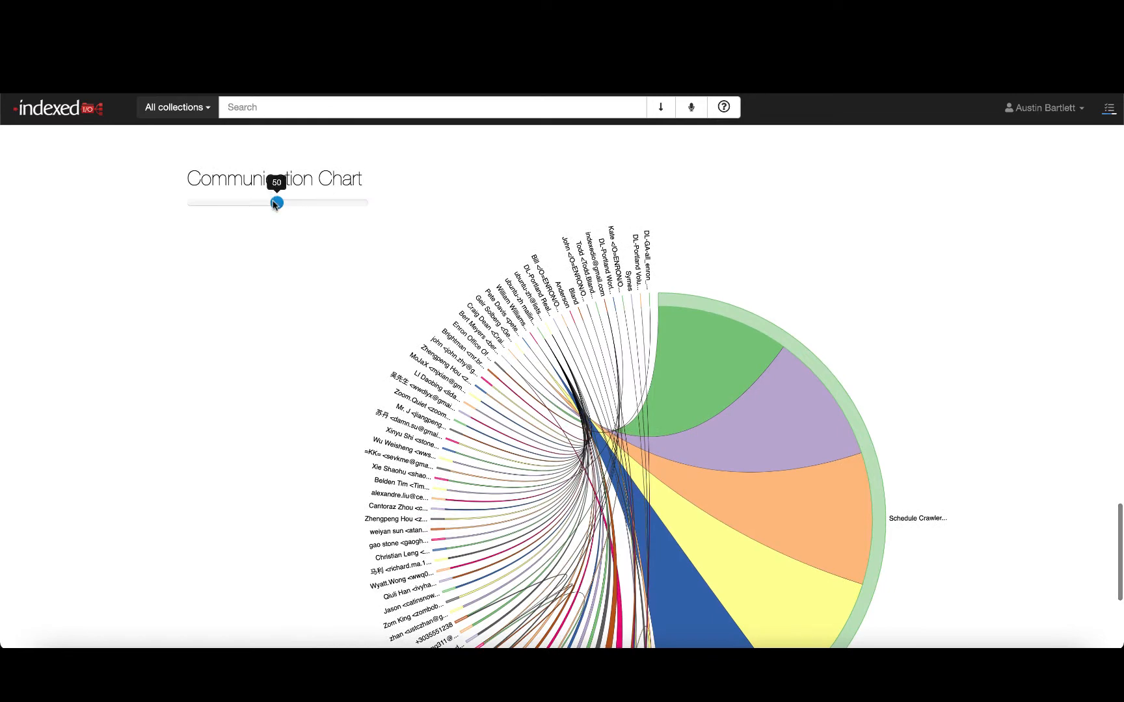
pyautogui.moveTo(276, 202); pyautogui.dragTo(213, 208)
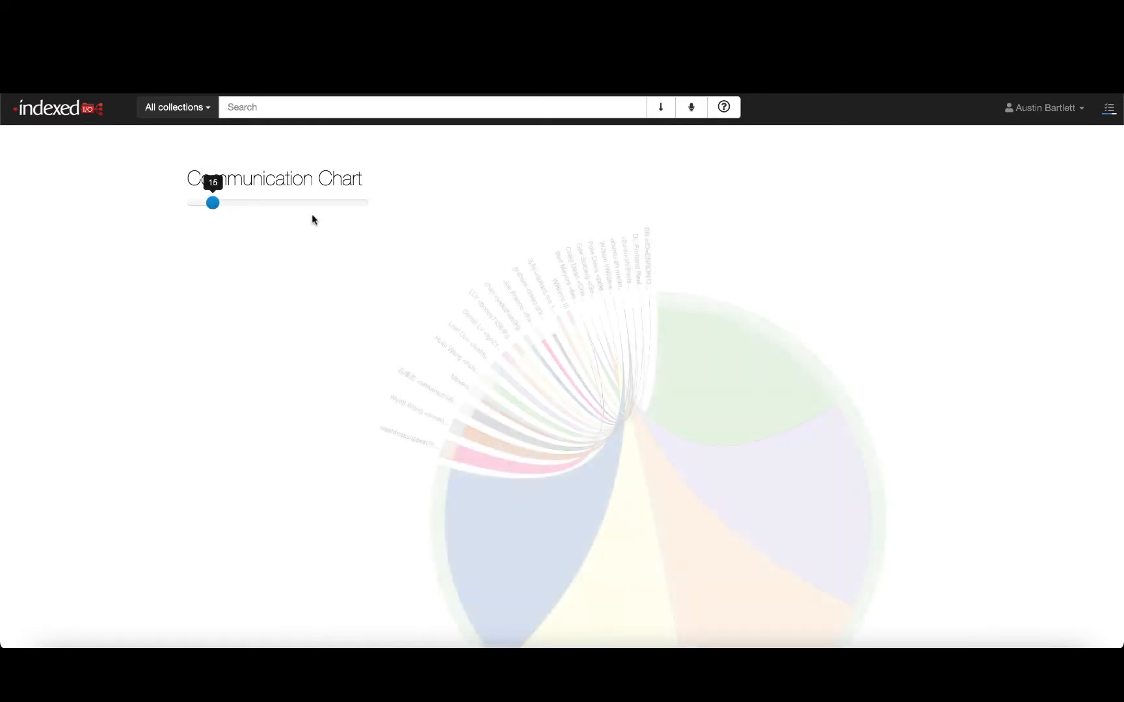
# - Select one correspondent in the communication chart to list that person's emails
pyautogui.scroll(-2, 641, 345)
pyautogui.scroll(-2, 642, 345)
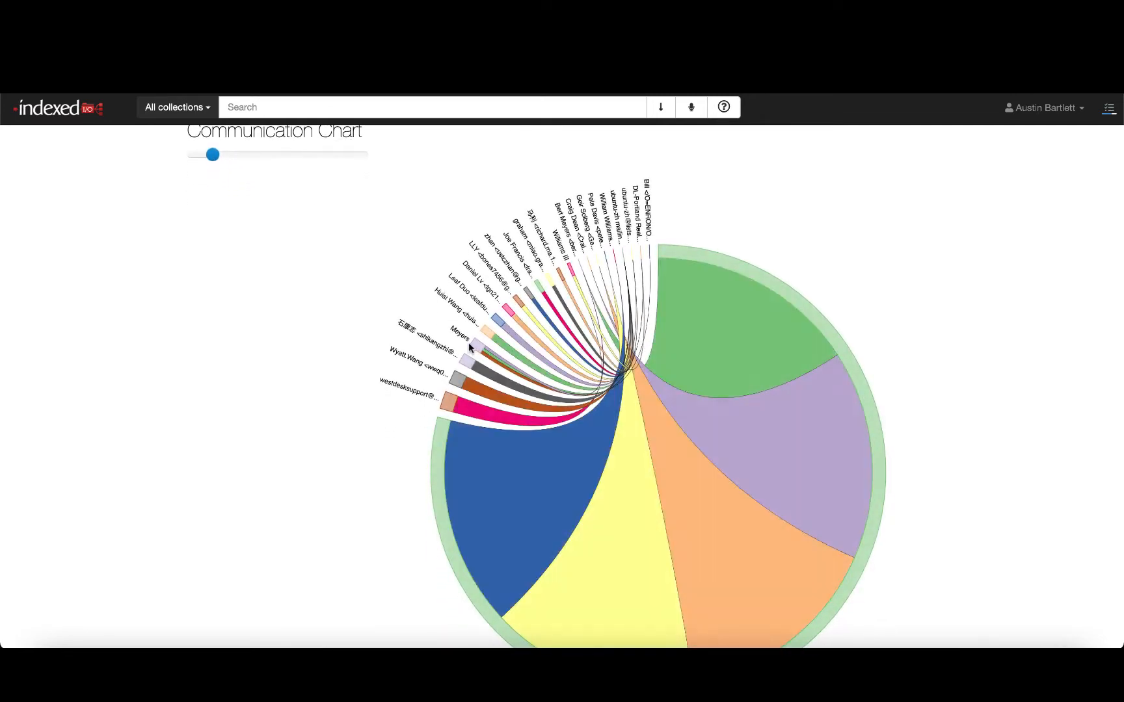
pyautogui.click(458, 381)
pyautogui.scroll(14, 460, 383)
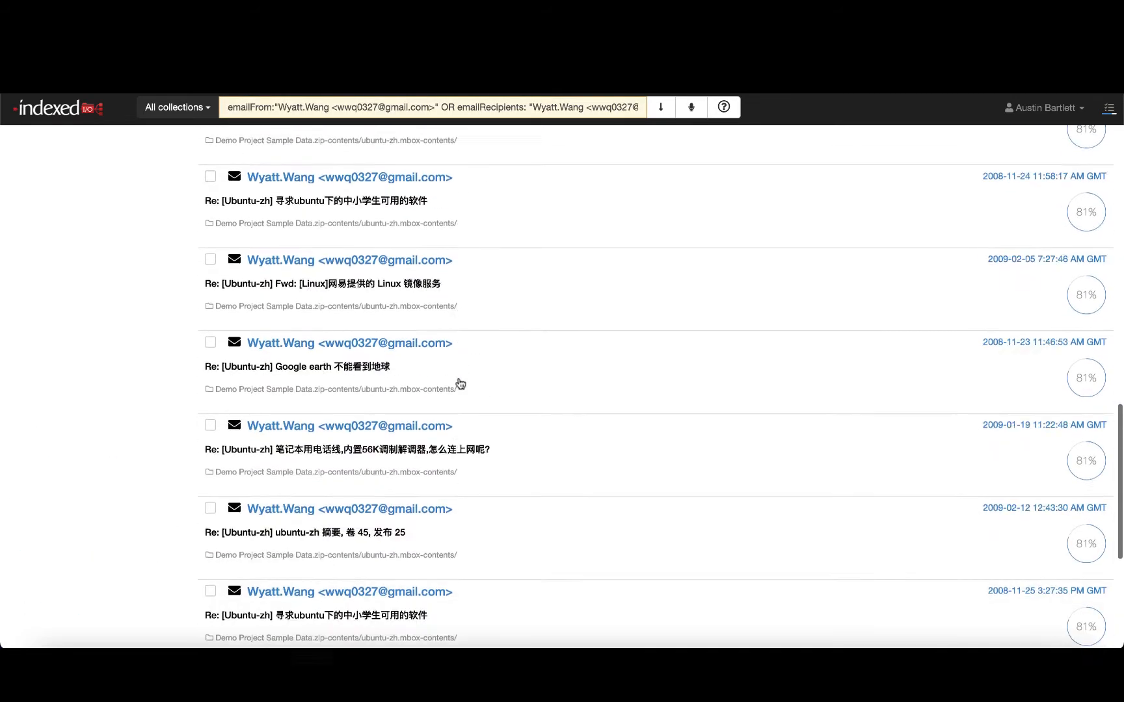
pyautogui.scroll(7, 460, 383)
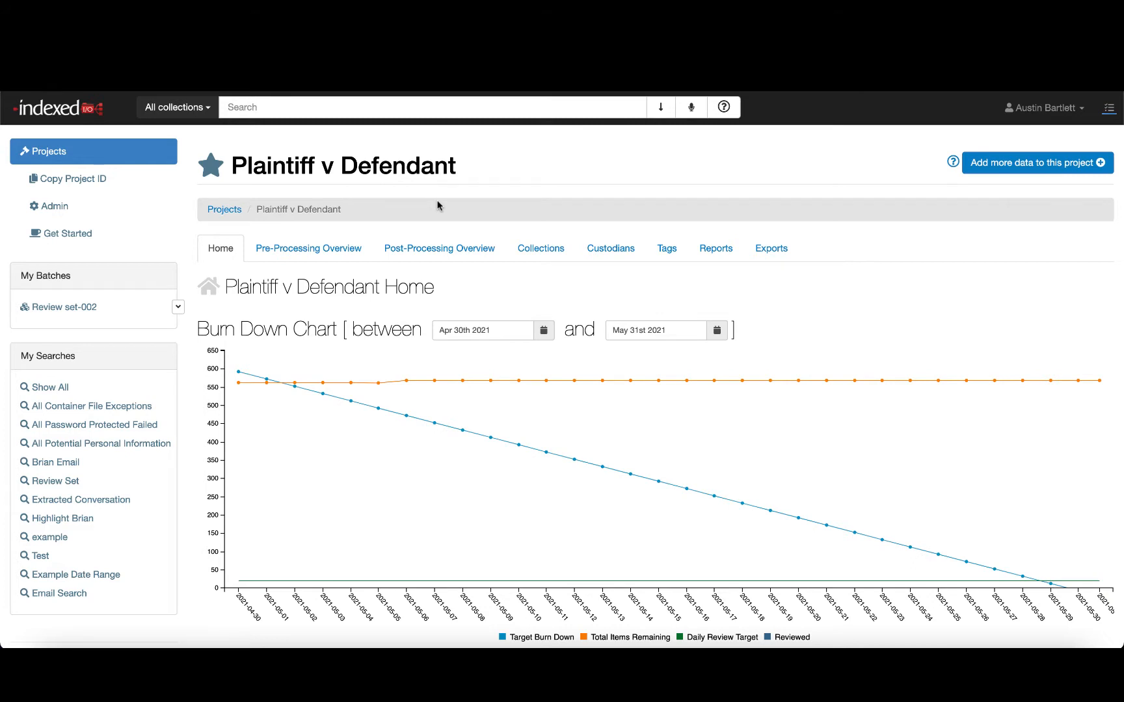
# - Search all collections for trading
pyautogui.click(392, 105)
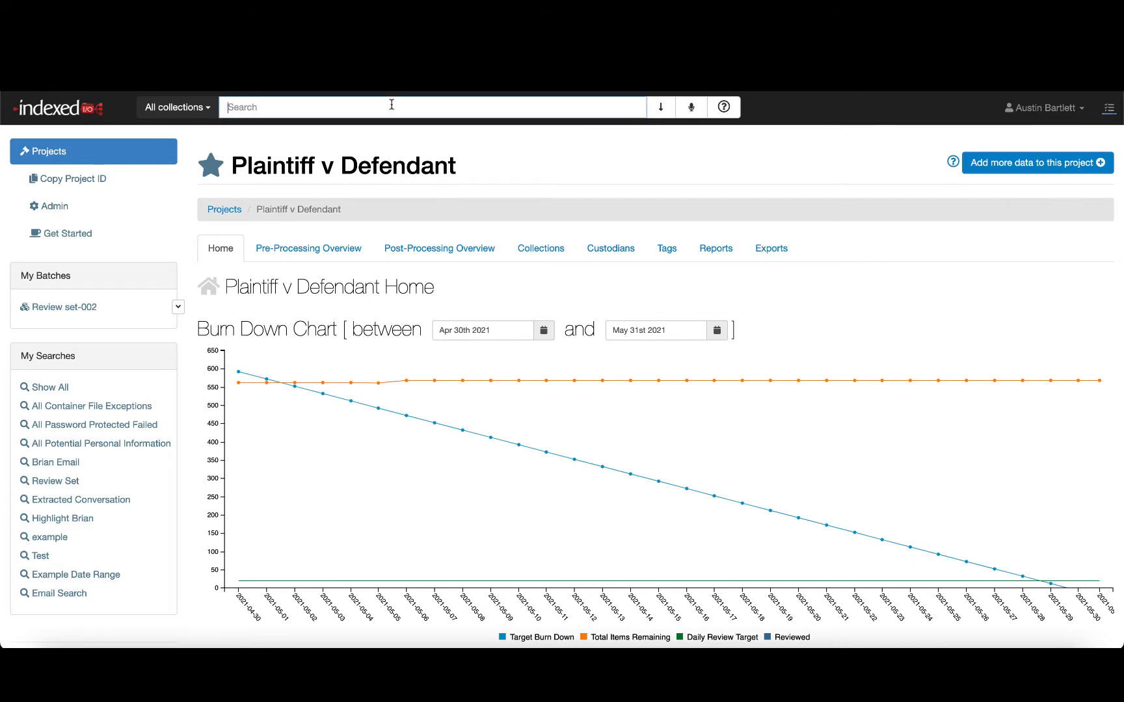
pyautogui.write('trading')
pyautogui.press('Return')
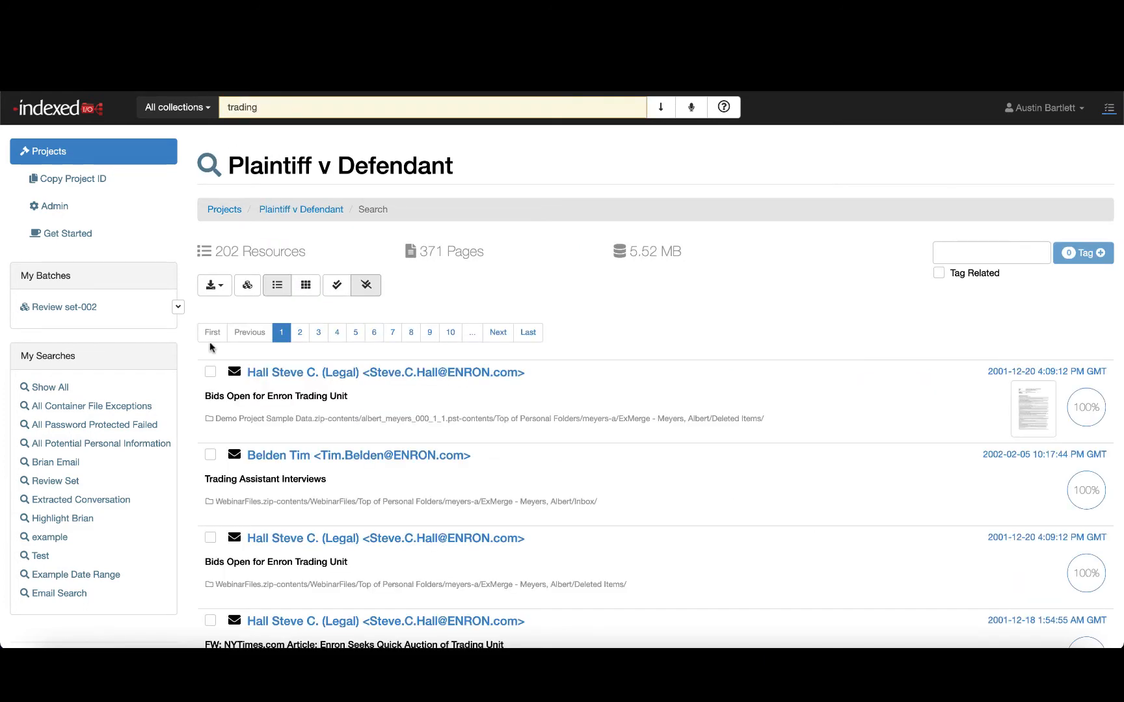
# - Scroll through the trading results and switch to advanced search mode
pyautogui.scroll(-5, 398, 290)
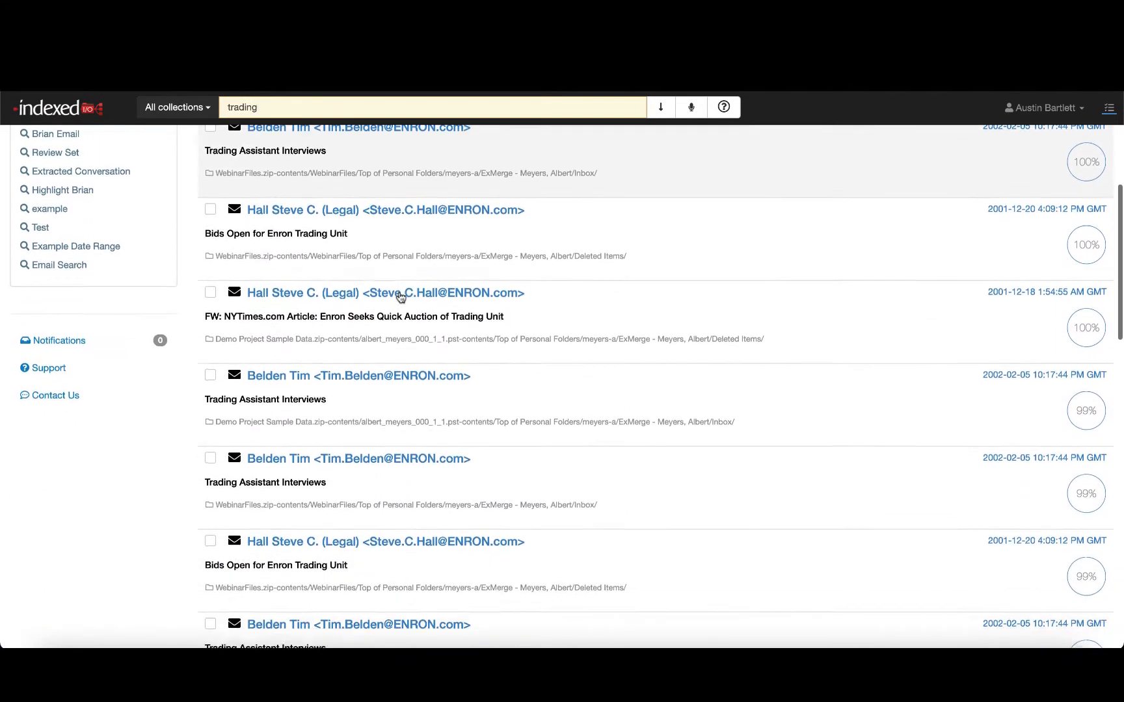
pyautogui.scroll(-1, 401, 298)
pyautogui.scroll(1, 401, 297)
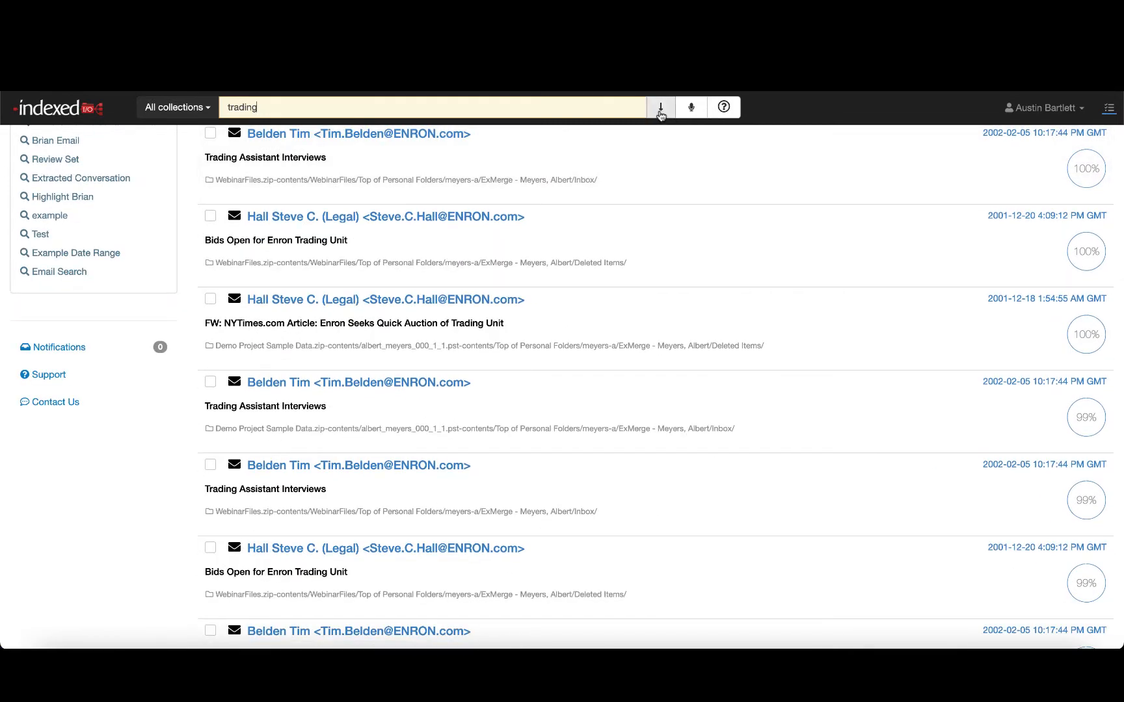
pyautogui.click(662, 109)
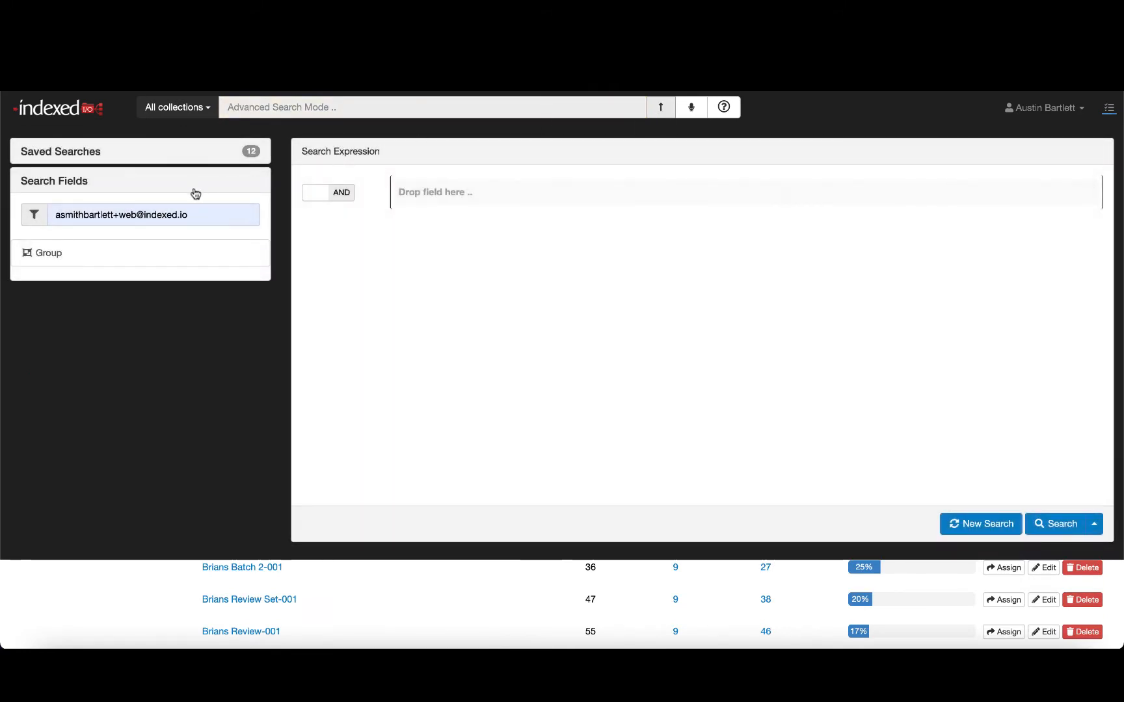
# - Clear the field filter and add Created Date, Full Text and From conditions to the search expression
pyautogui.moveTo(203, 213); pyautogui.dragTo(33, 199)
pyautogui.press('BackSpace')
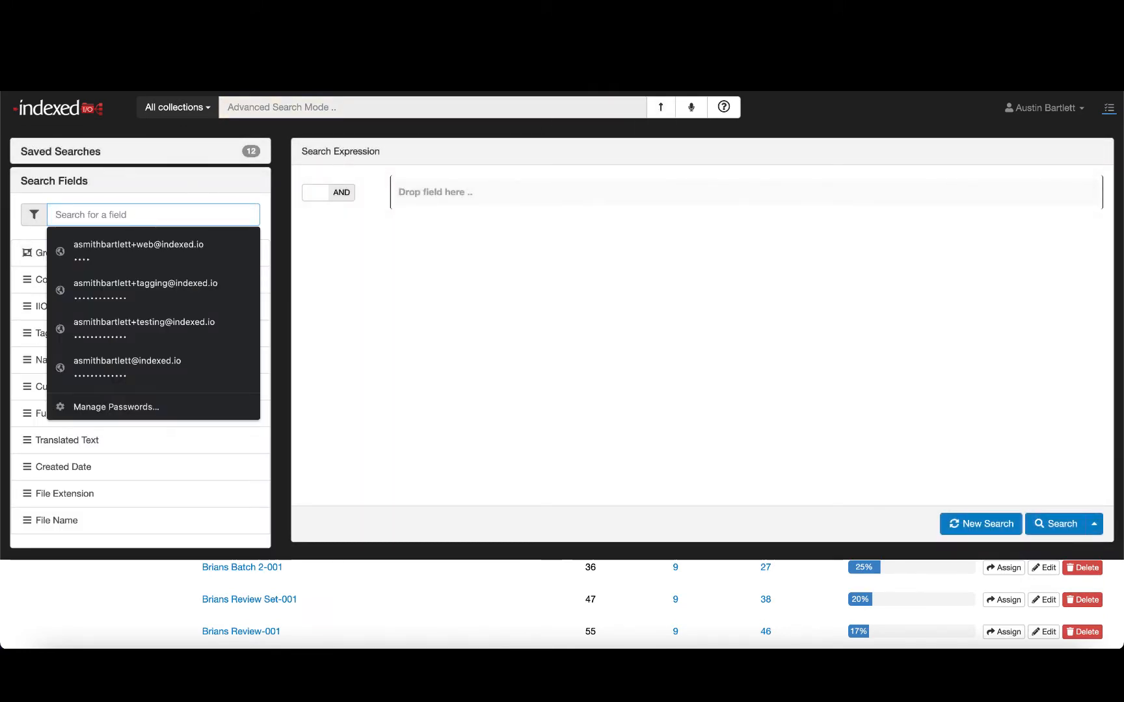
pyautogui.click(554, 402)
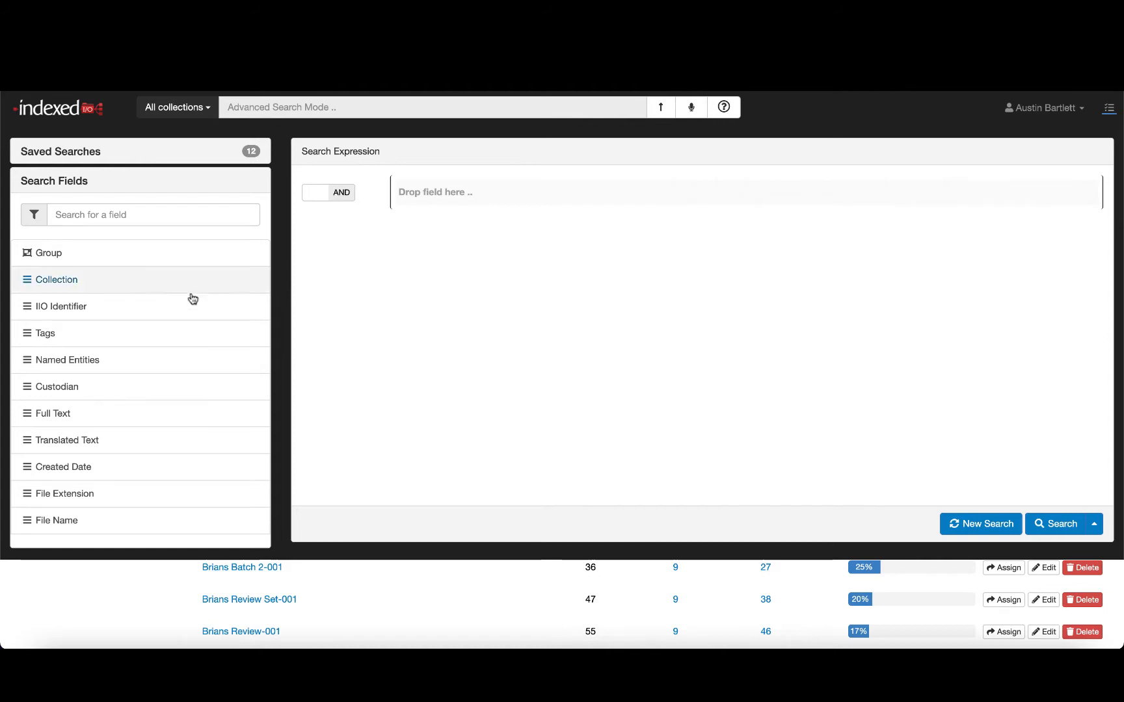
pyautogui.scroll(-2, 62, 400)
pyautogui.moveTo(96, 402); pyautogui.dragTo(439, 309)
pyautogui.moveTo(144, 348); pyautogui.dragTo(416, 281)
pyautogui.scroll(-5, 194, 361)
pyautogui.scroll(-2, 195, 361)
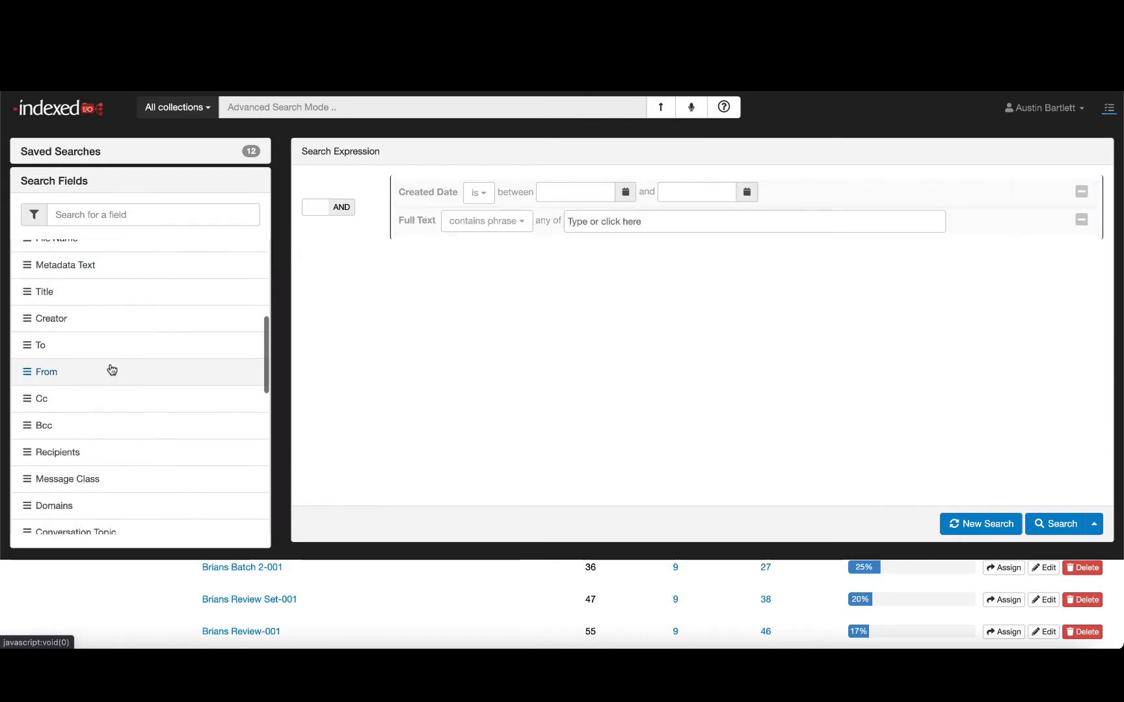
pyautogui.moveTo(111, 371); pyautogui.dragTo(447, 334)
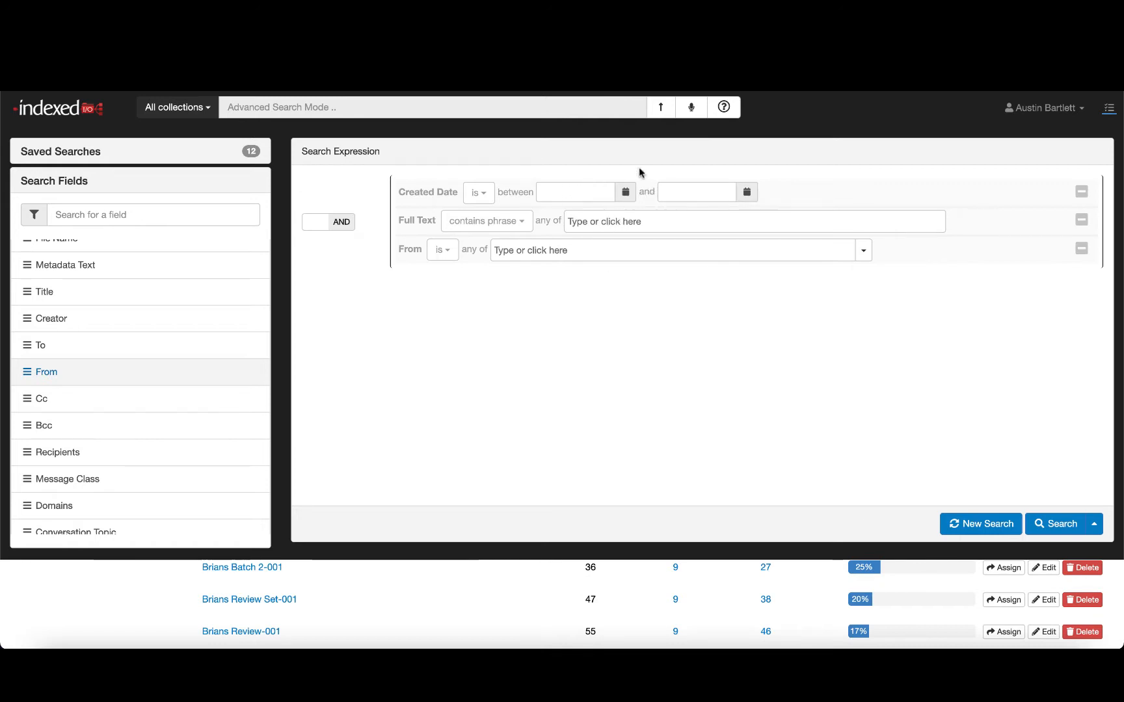
# - Set the Created Date condition to between Oct 1st 2021 and Oct 15th 2021
pyautogui.click(626, 191)
pyautogui.click(605, 289)
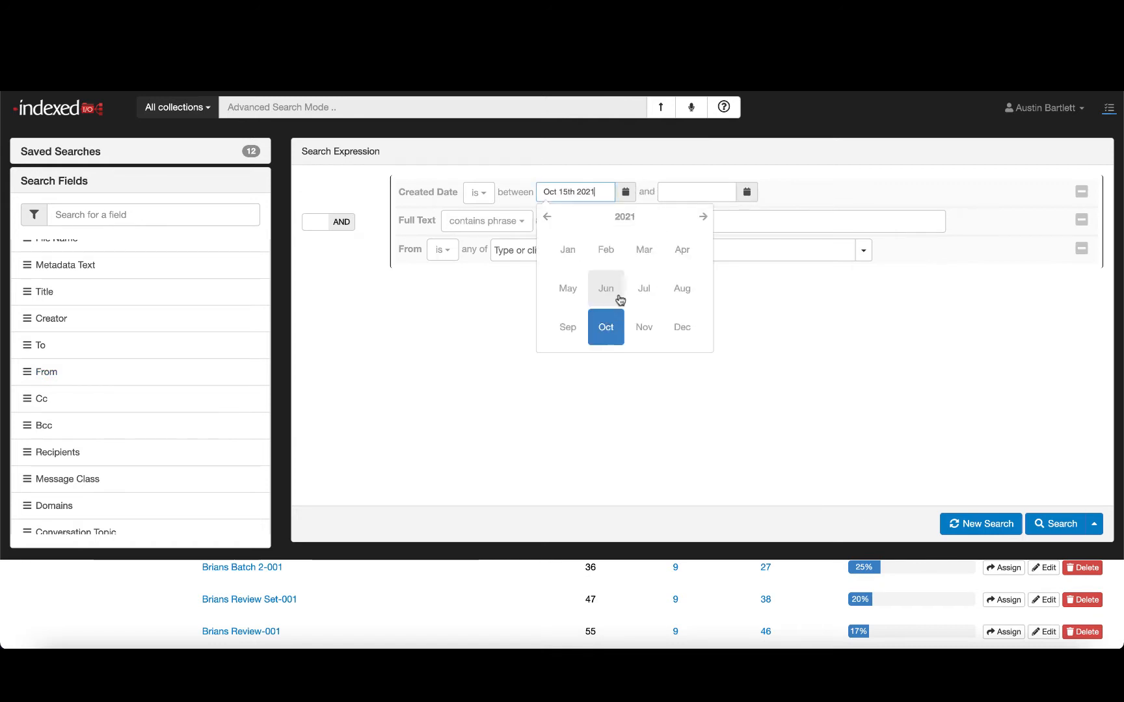
pyautogui.click(606, 326)
pyautogui.click(674, 256)
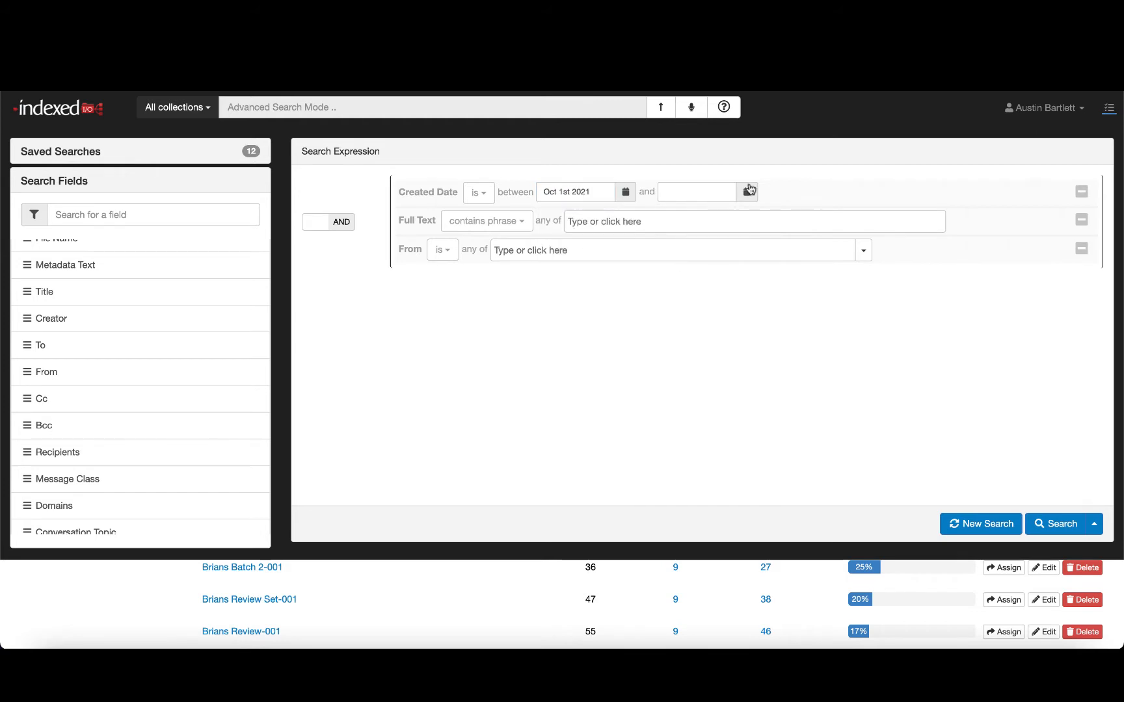
pyautogui.click(746, 191)
pyautogui.click(727, 288)
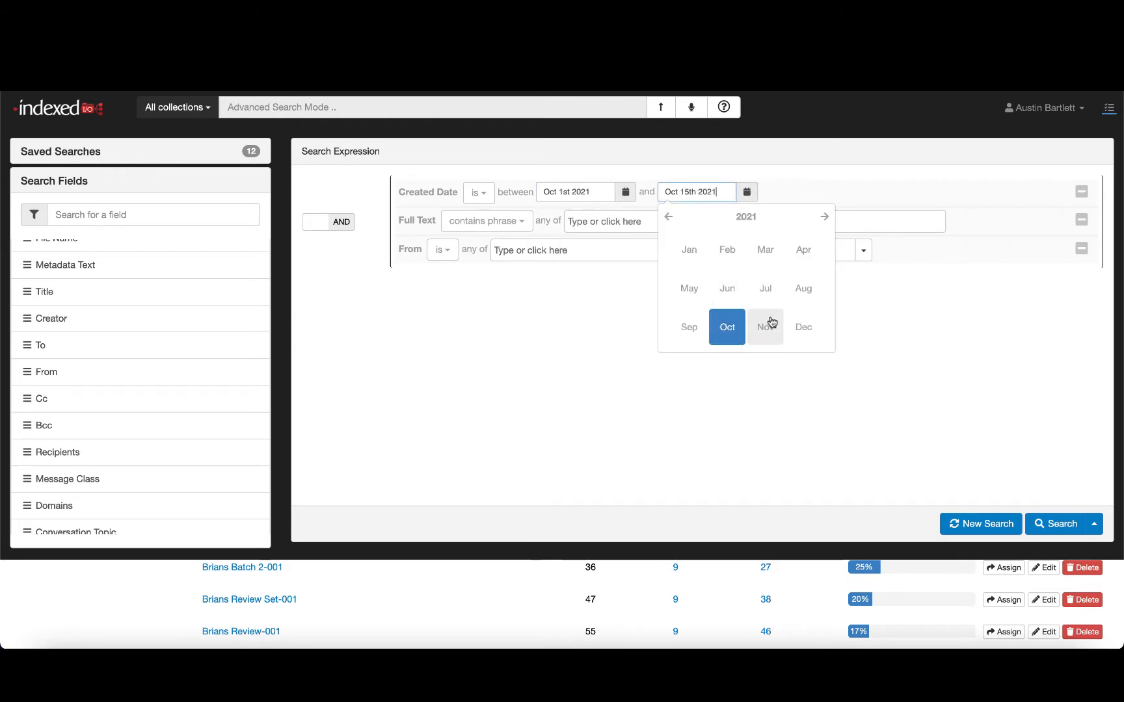
pyautogui.click(726, 326)
pyautogui.click(797, 300)
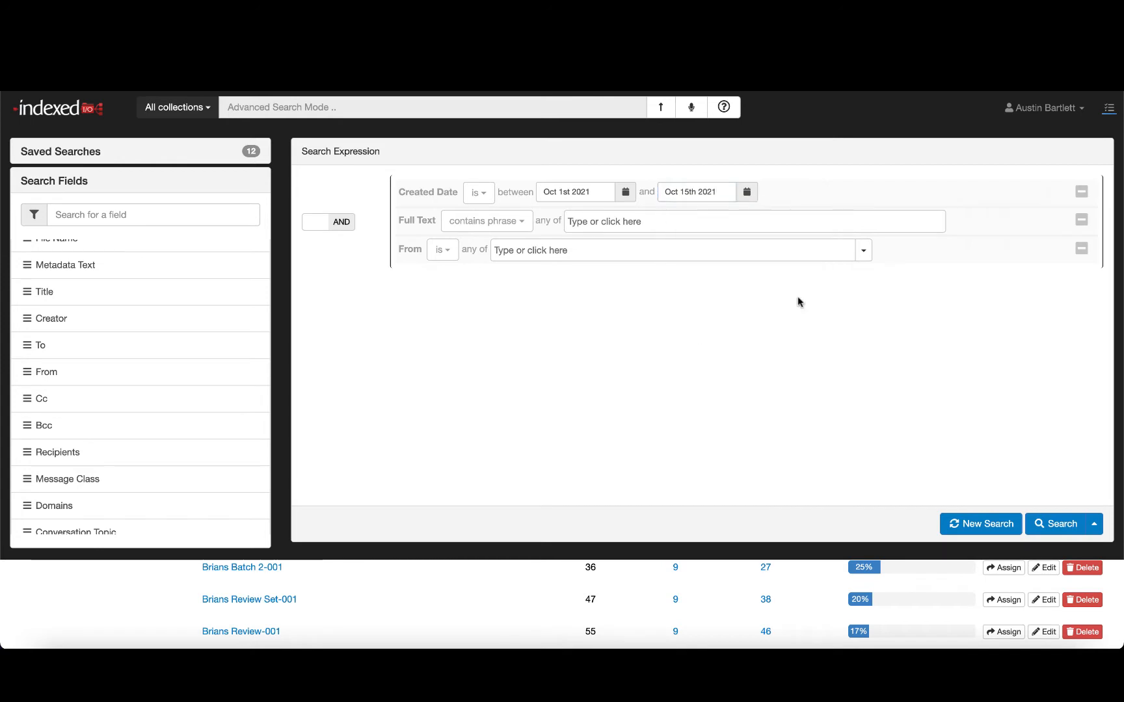
# - Add trading as the Full Text phrase and pick one correspondent from the list for the From condition
pyautogui.click(610, 222)
pyautogui.write('trading')
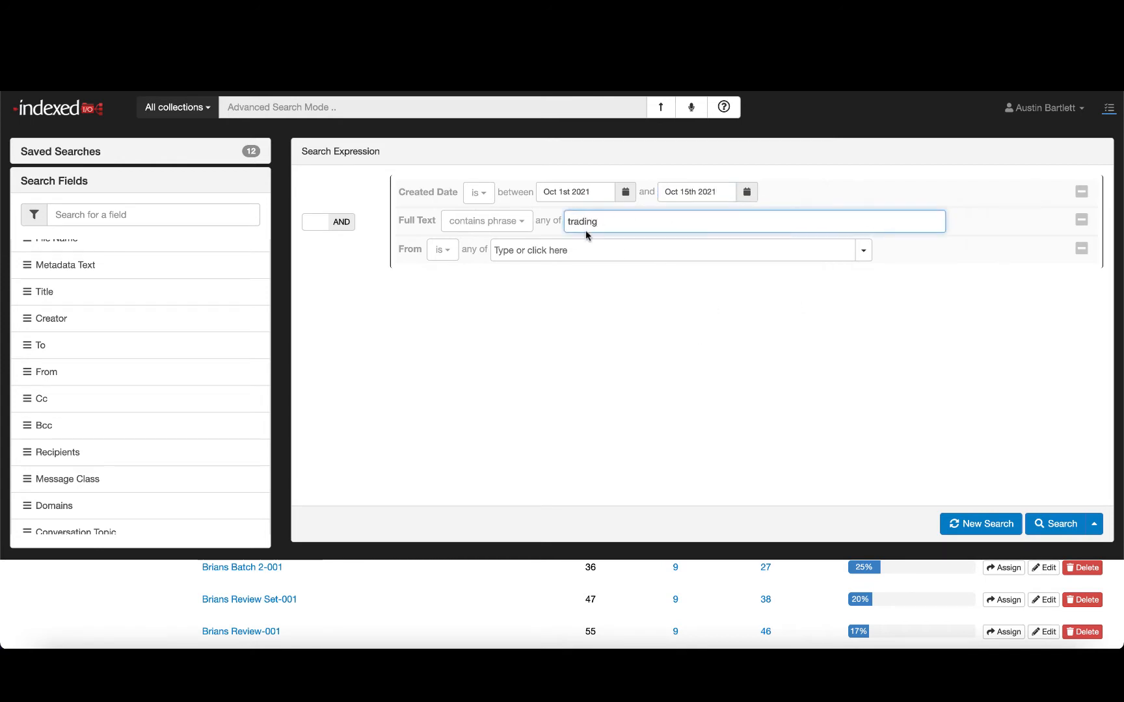
pyautogui.press('Return')
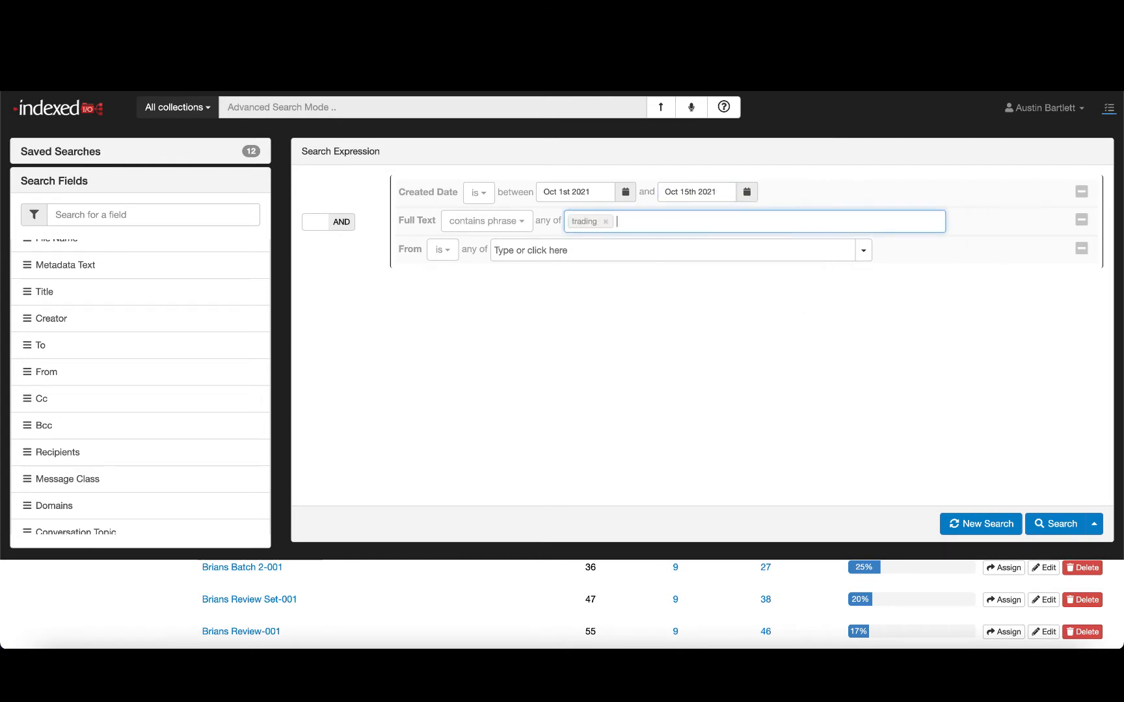
pyautogui.click(535, 251)
pyautogui.click(863, 252)
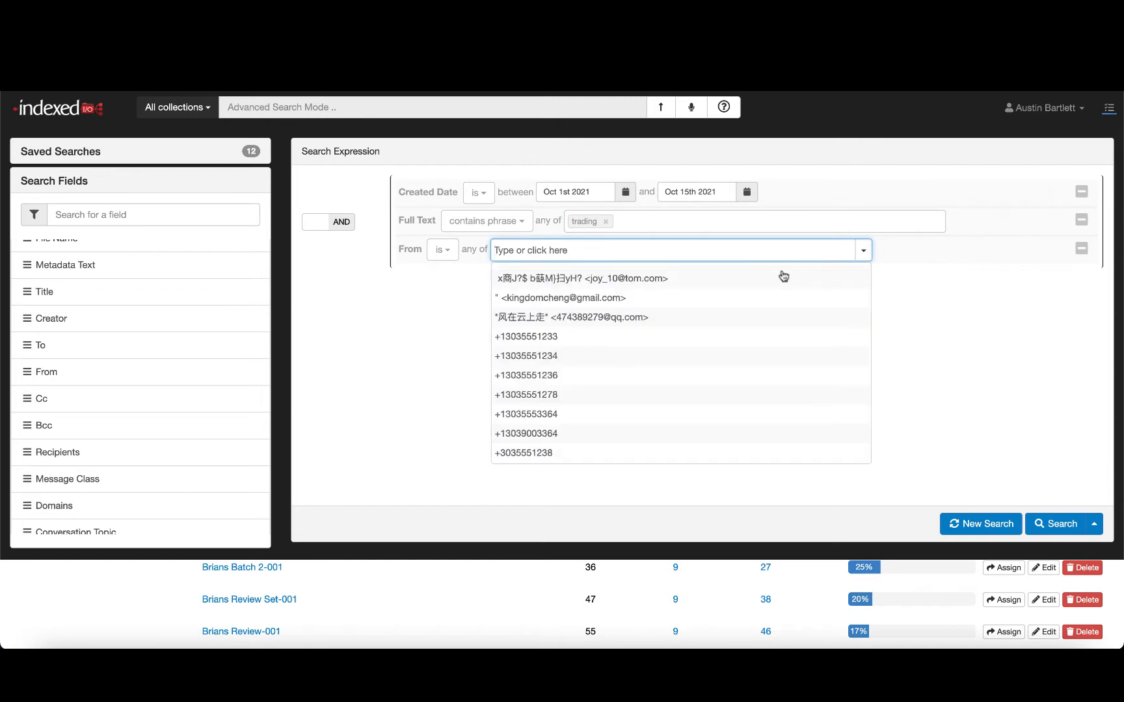
pyautogui.scroll(-5, 701, 354)
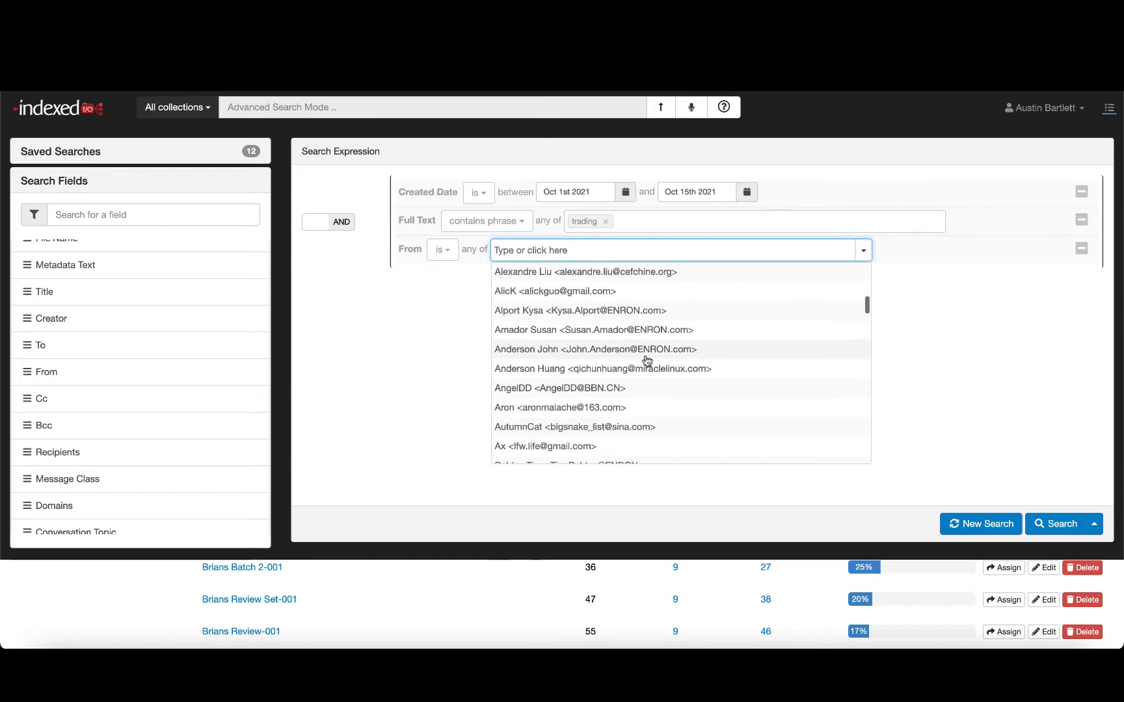
pyautogui.click(631, 351)
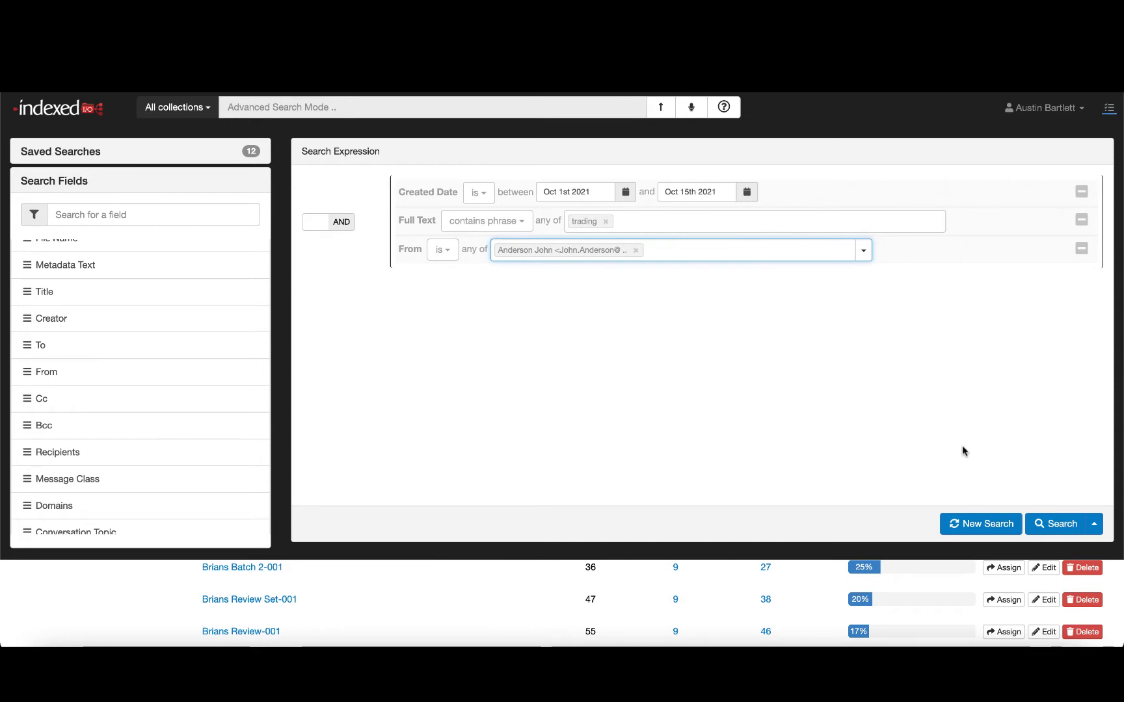
# - Save the search expression as Email in date range and open the saved searches list
pyautogui.click(1094, 523)
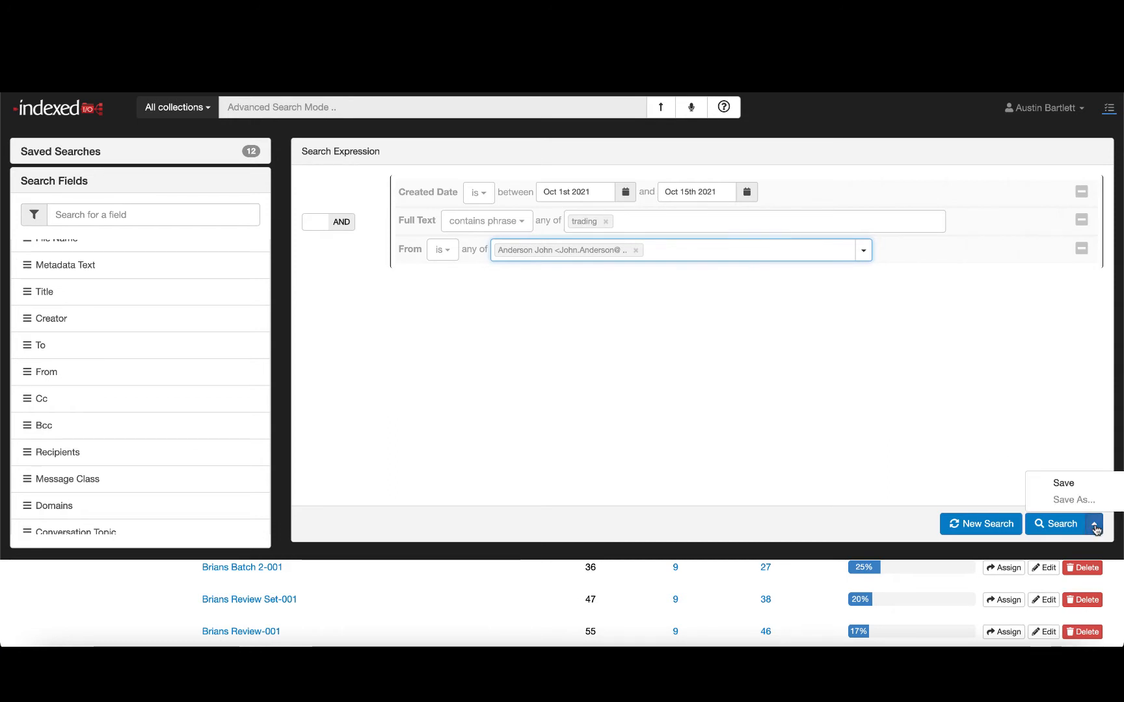
pyautogui.click(1064, 484)
pyautogui.click(520, 203)
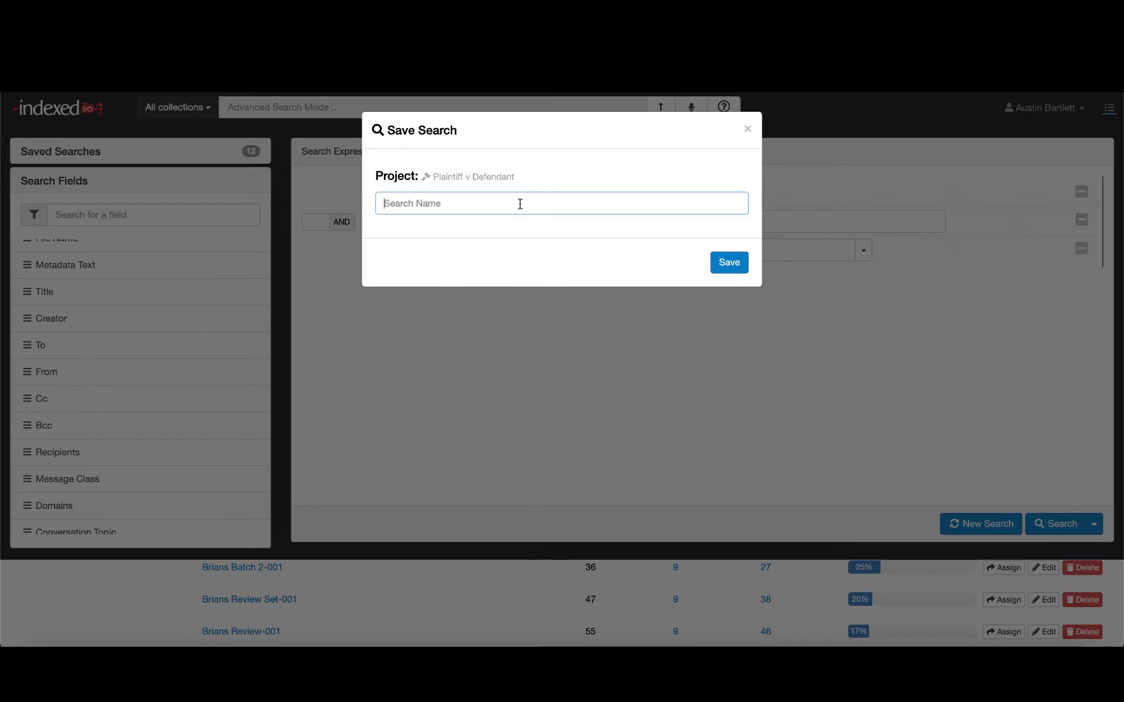
pyautogui.write('Email in date range')
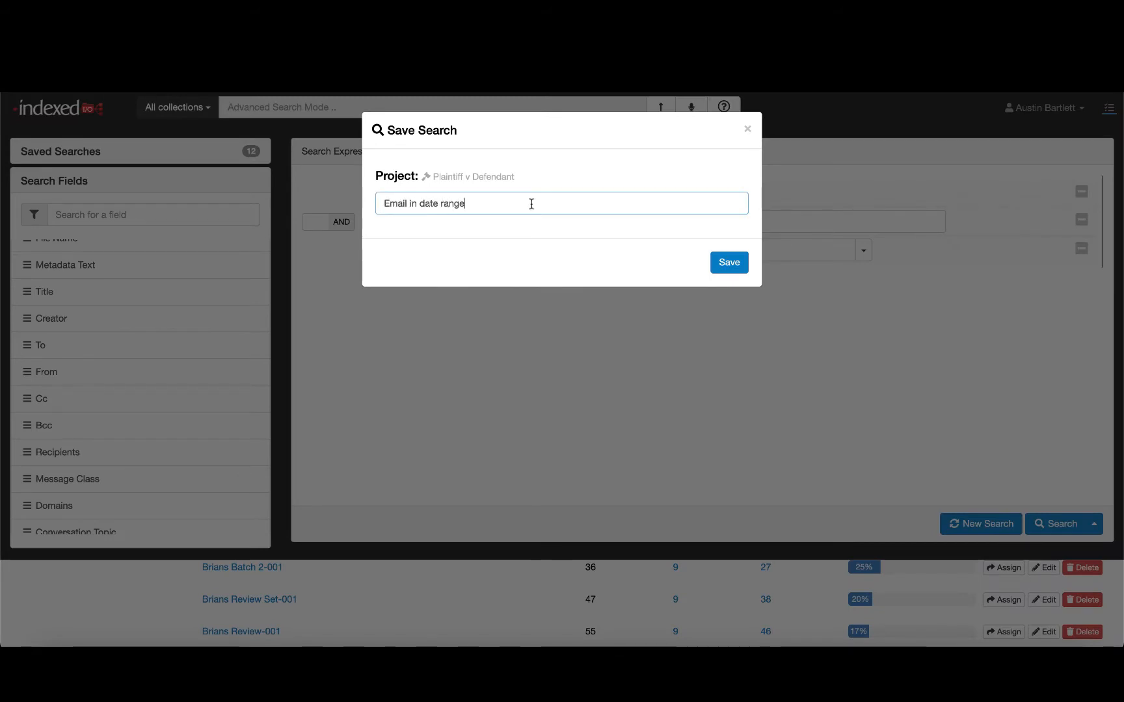
pyautogui.click(728, 266)
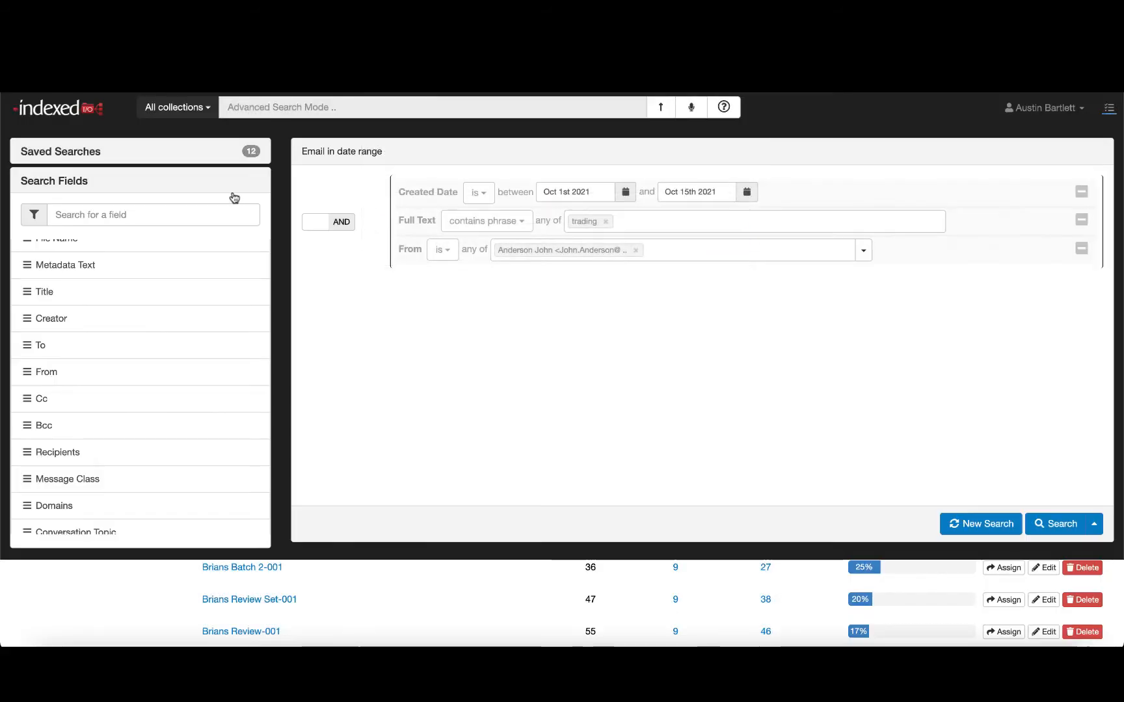
pyautogui.click(194, 152)
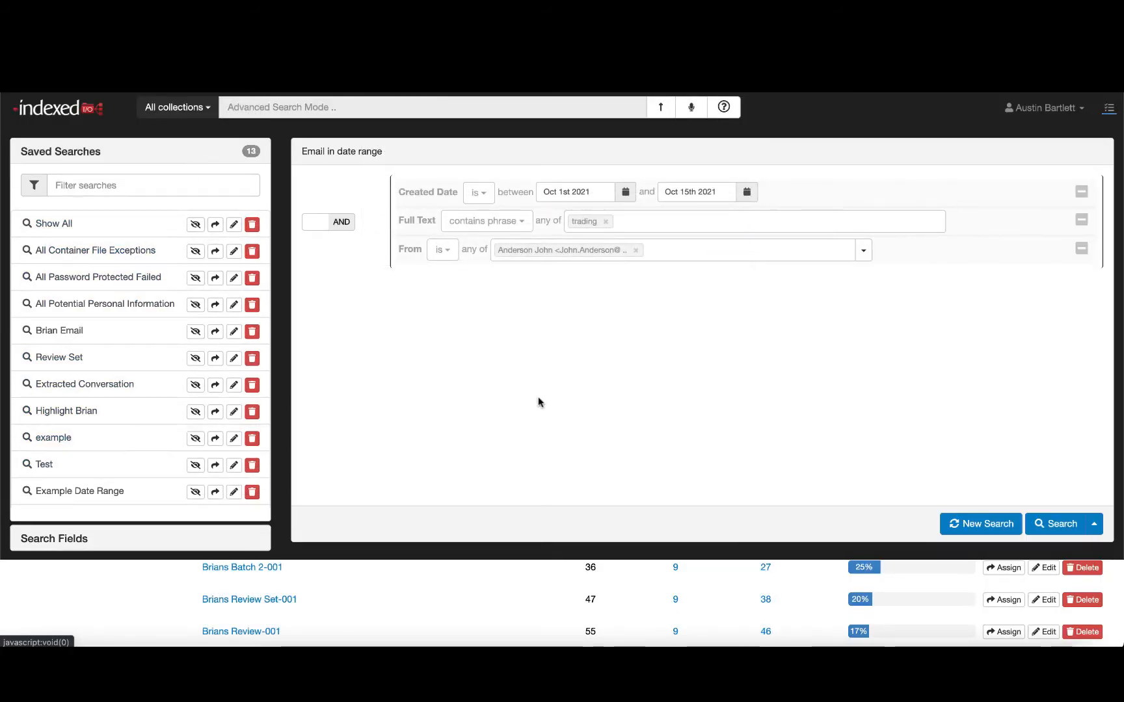
# - Create batches from the trading results with the prefix Review Set and 50 files per batch
pyautogui.click(663, 106)
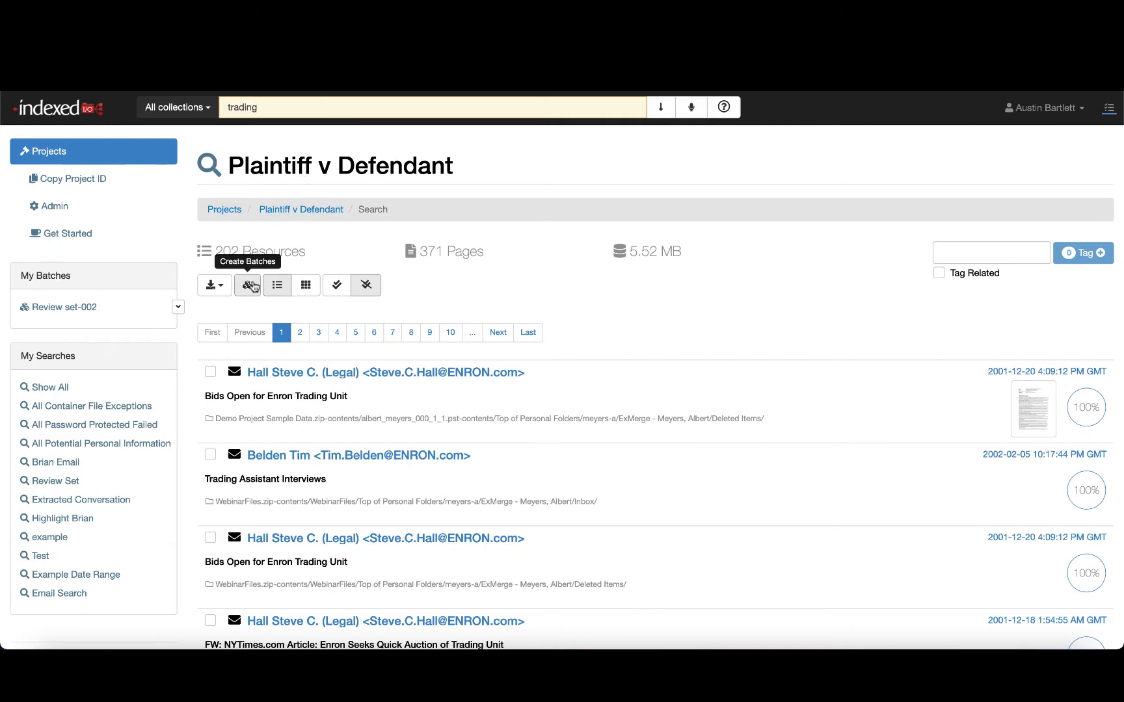
pyautogui.click(250, 286)
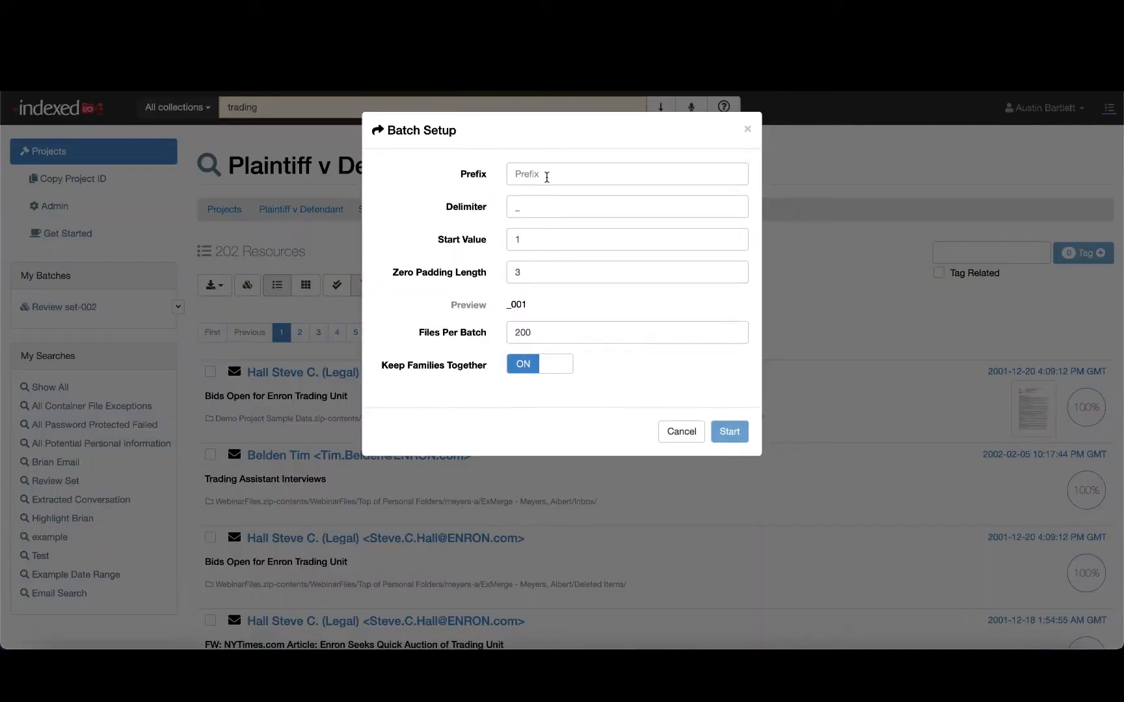
pyautogui.click(547, 177)
pyautogui.write('Review')
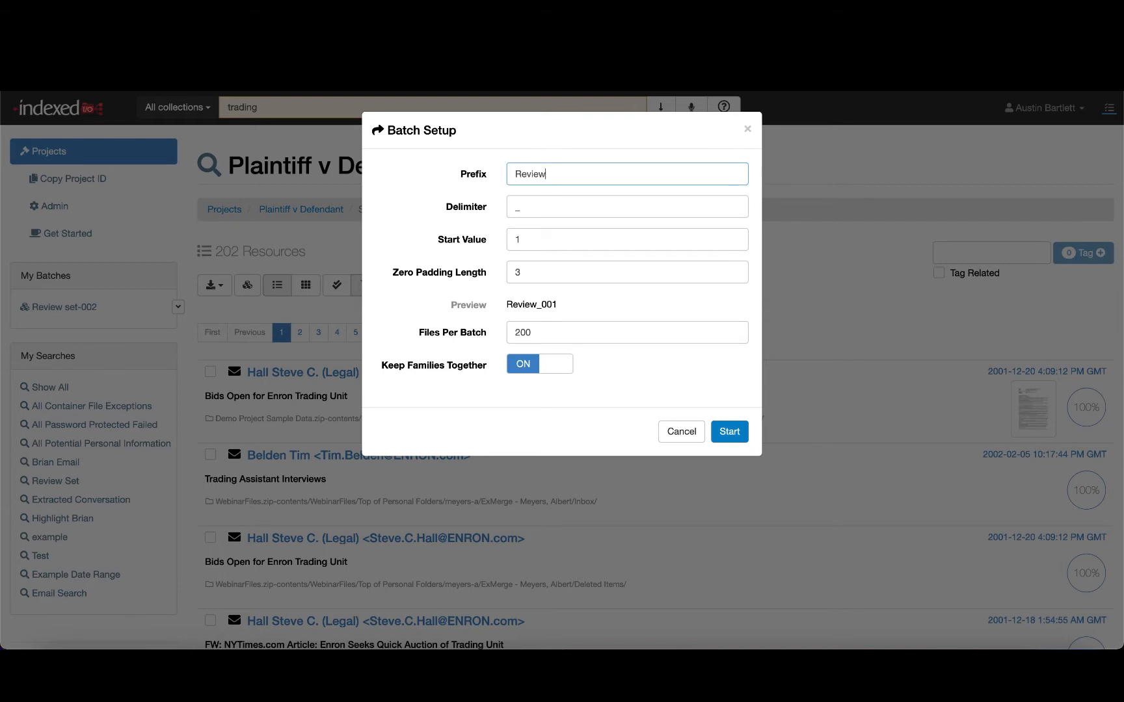
pyautogui.write(' Set')
pyautogui.click(534, 328)
pyautogui.doubleClick(534, 328)
pyautogui.write('50')
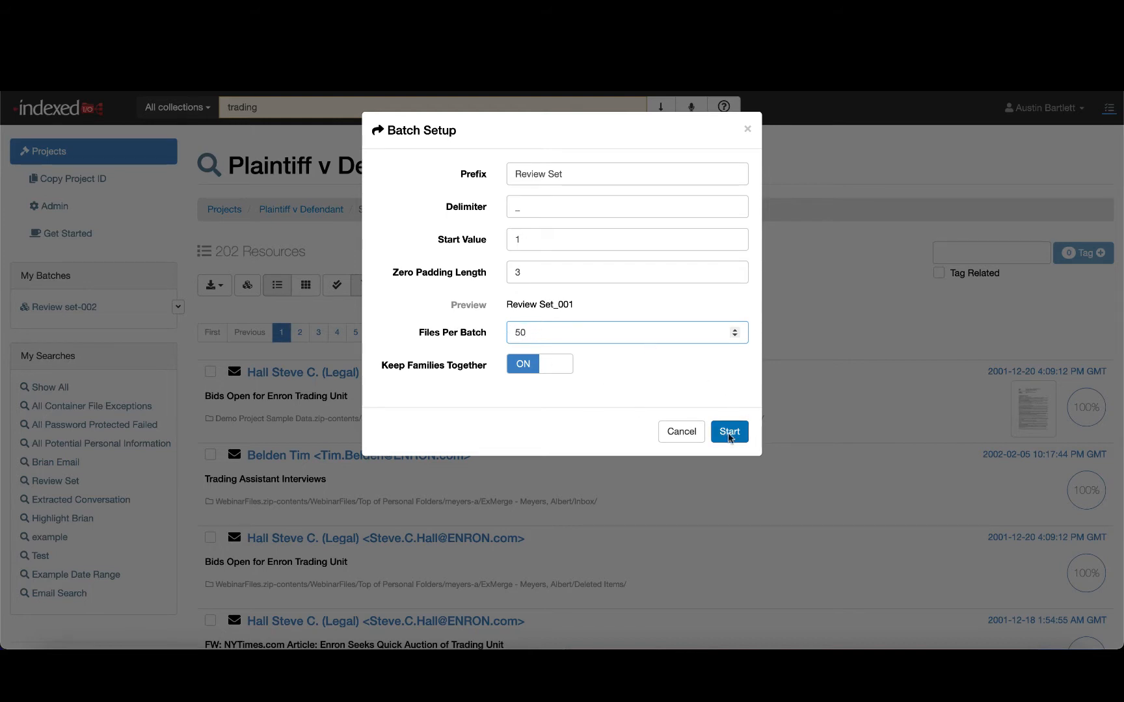
pyautogui.click(729, 434)
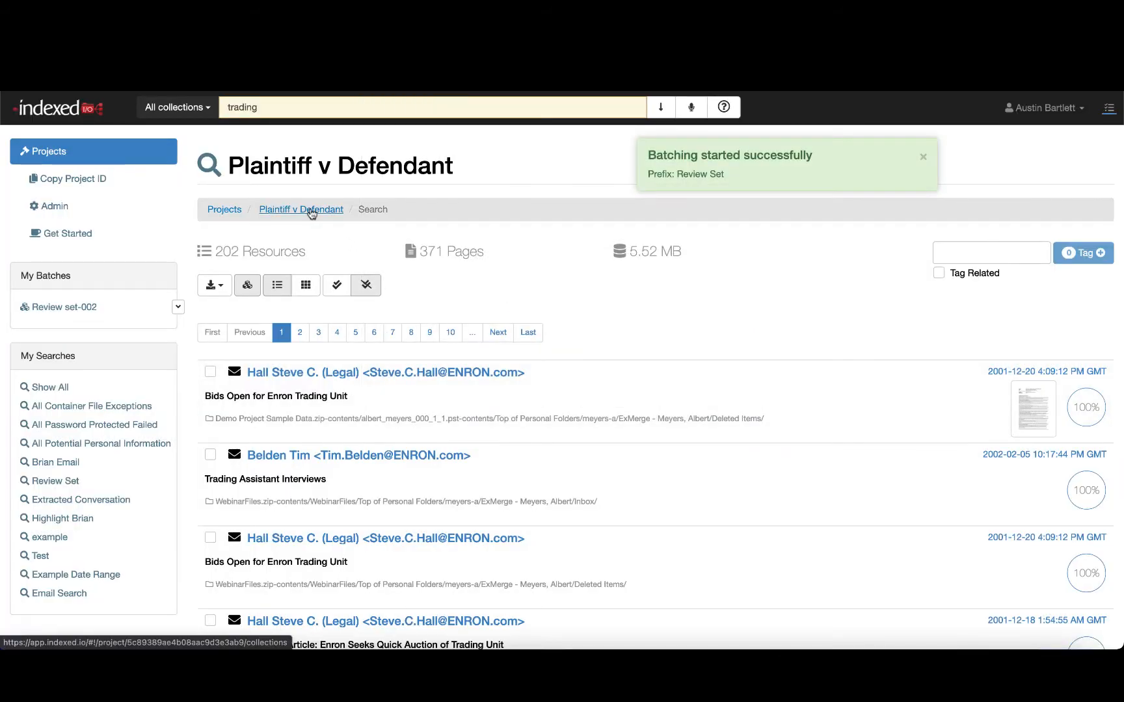
# - Return to the Plaintiff v Defendant project home and review the burn down chart and All Batches table
pyautogui.click(311, 214)
pyautogui.scroll(-1, 325, 287)
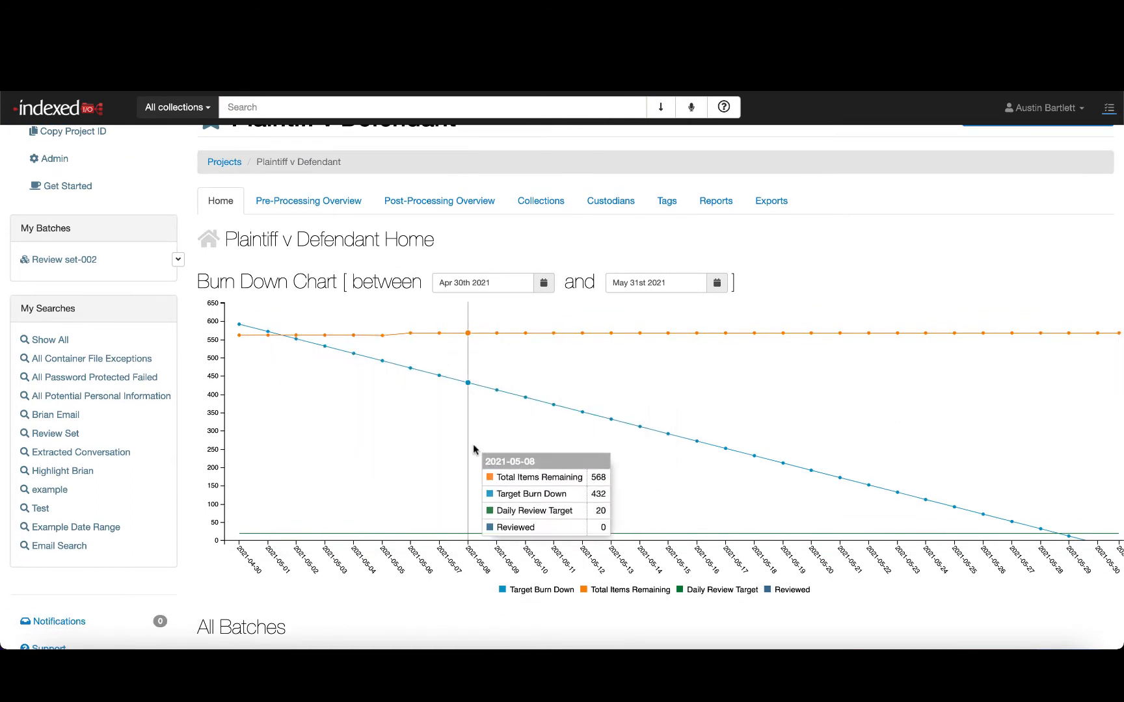
pyautogui.scroll(-6, 473, 446)
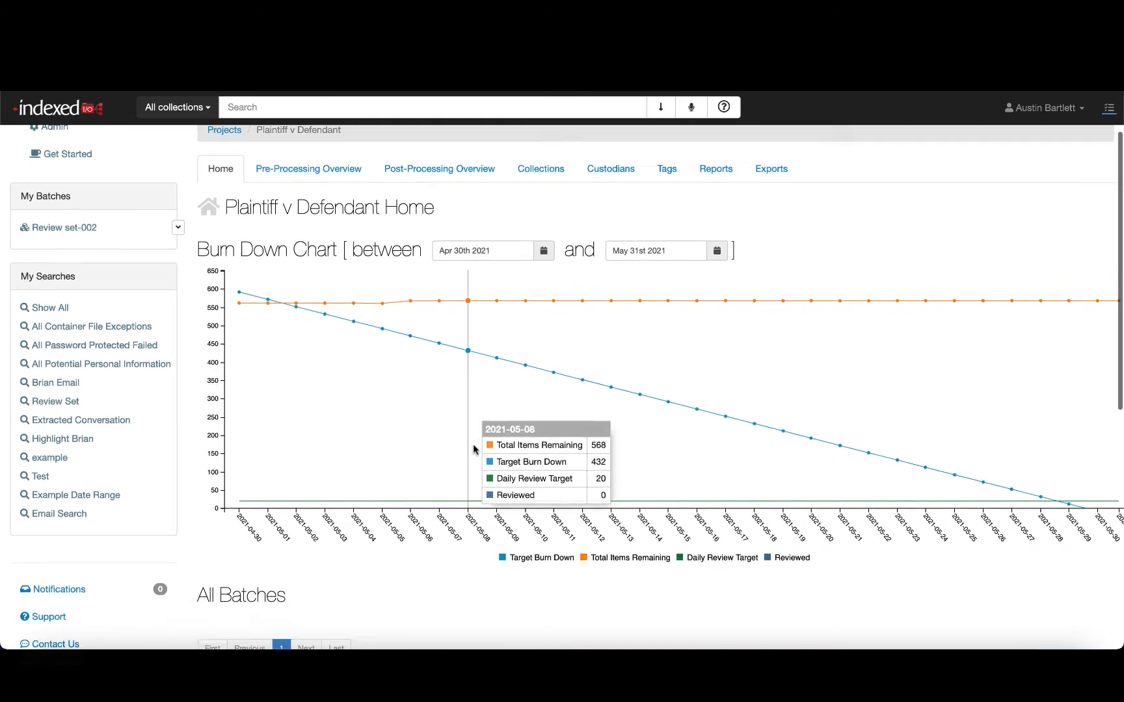
pyautogui.scroll(-1, 473, 447)
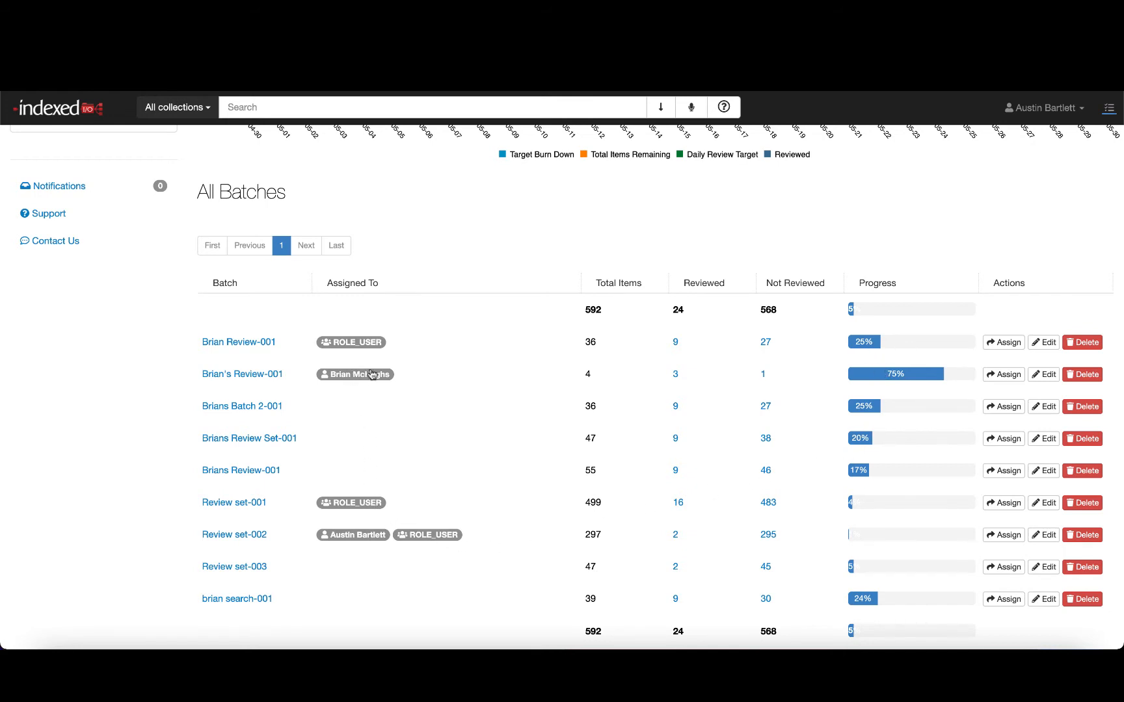
pyautogui.scroll(-1, 349, 354)
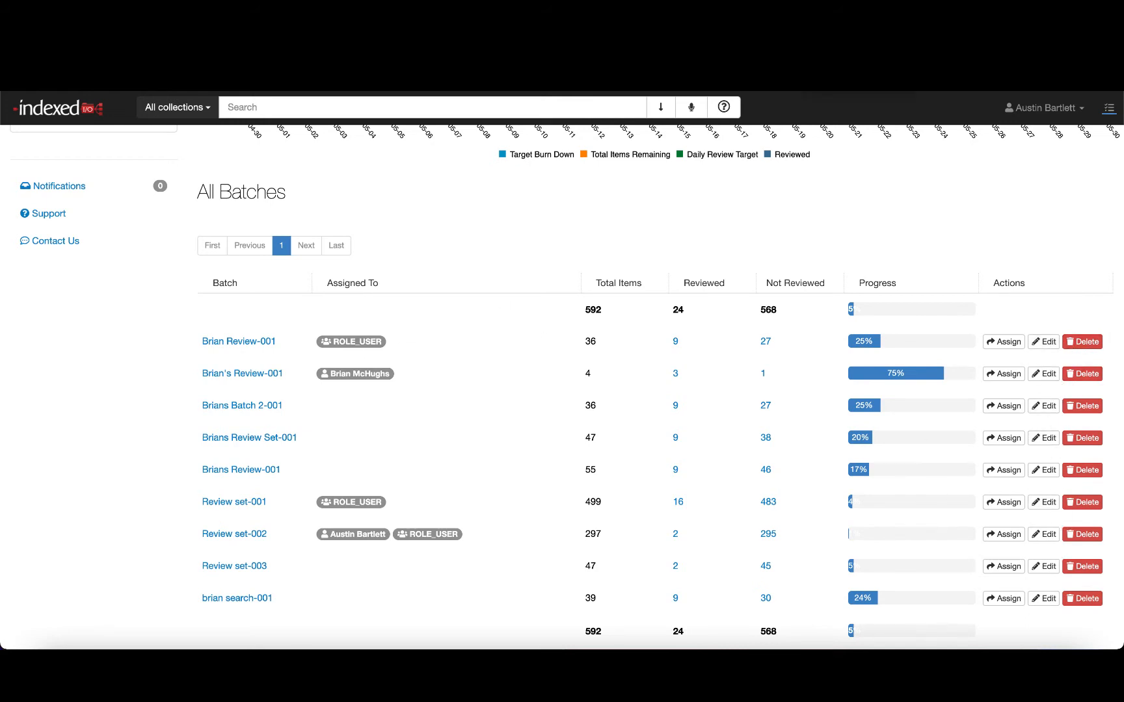
pyautogui.scroll(-1, 424, 605)
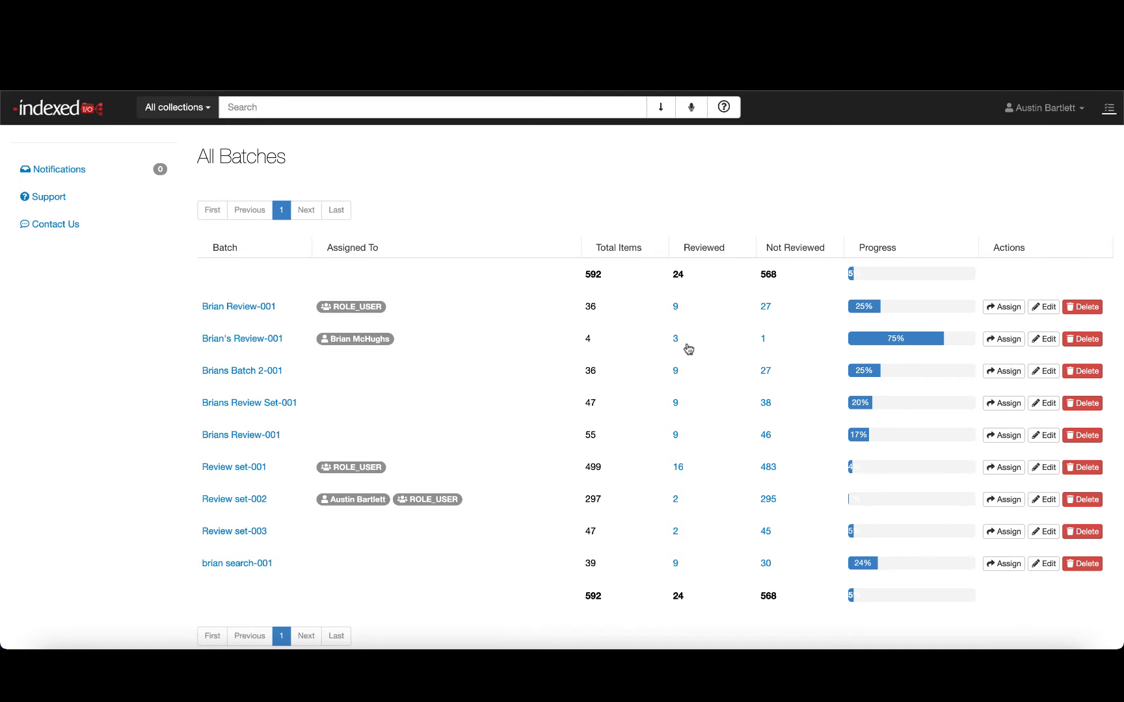
# - Open the first batch's not-reviewed documents and open the 1-25act.XLS document
pyautogui.click(766, 307)
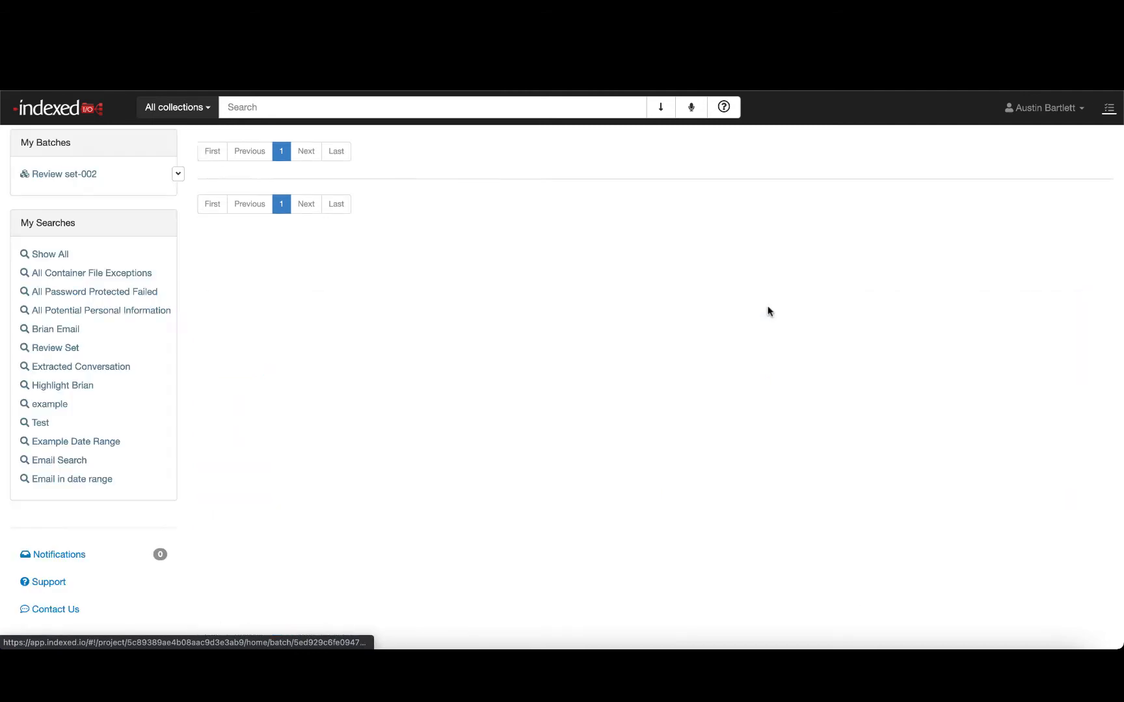
pyautogui.scroll(-5, 769, 312)
pyautogui.scroll(10, 770, 313)
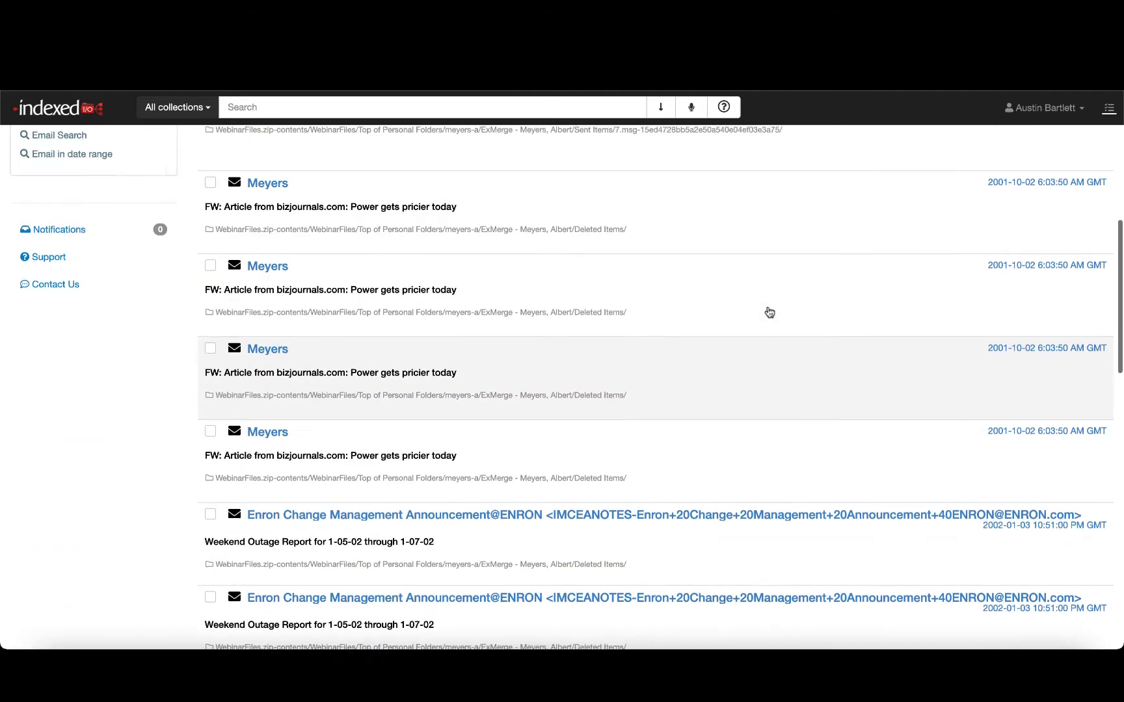
pyautogui.click(534, 372)
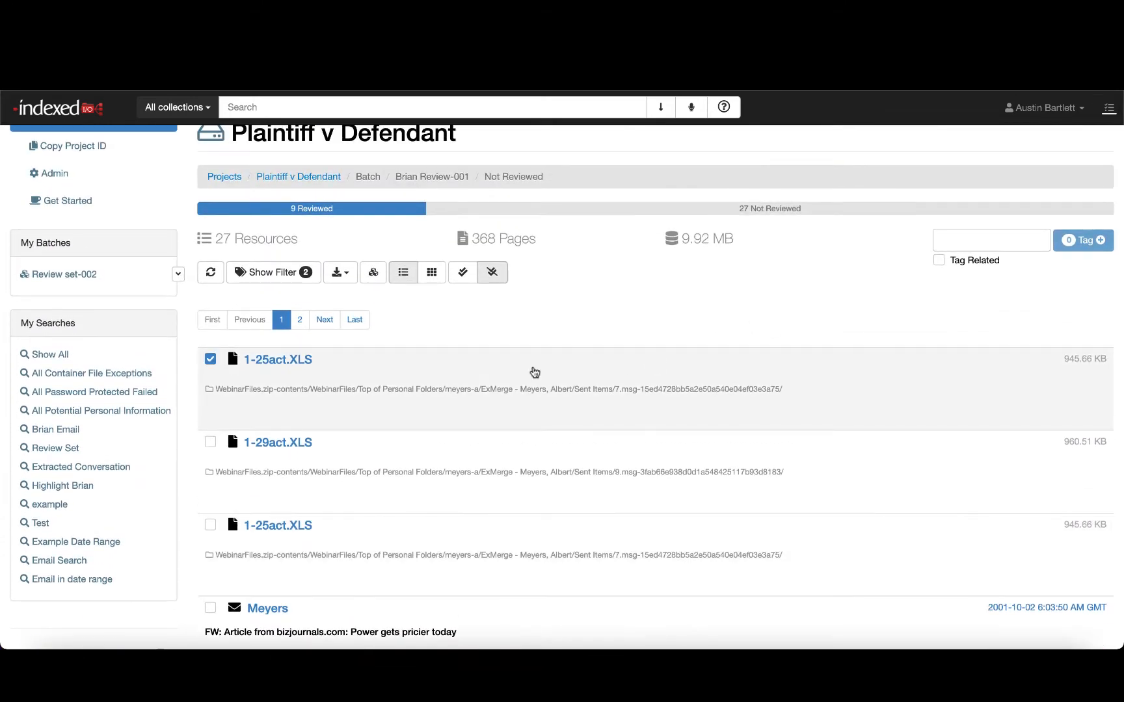
pyautogui.click(535, 372)
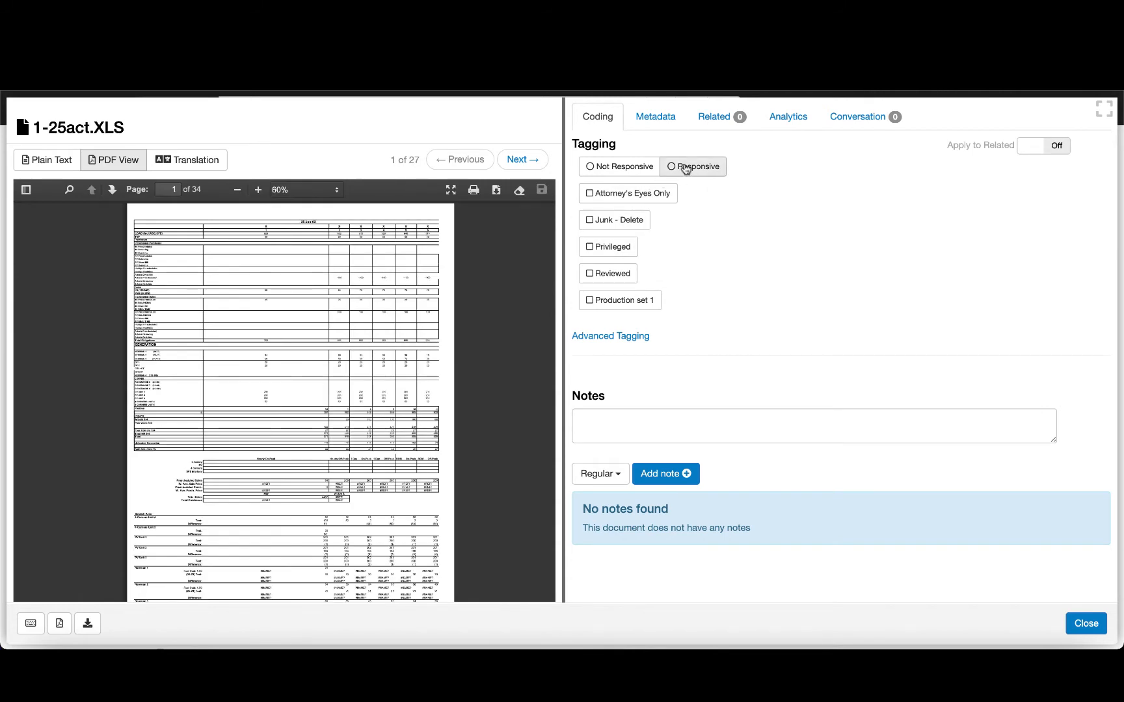
# - Tag the document as Responsive, Privileged and Reviewed
pyautogui.click(621, 247)
pyautogui.click(619, 274)
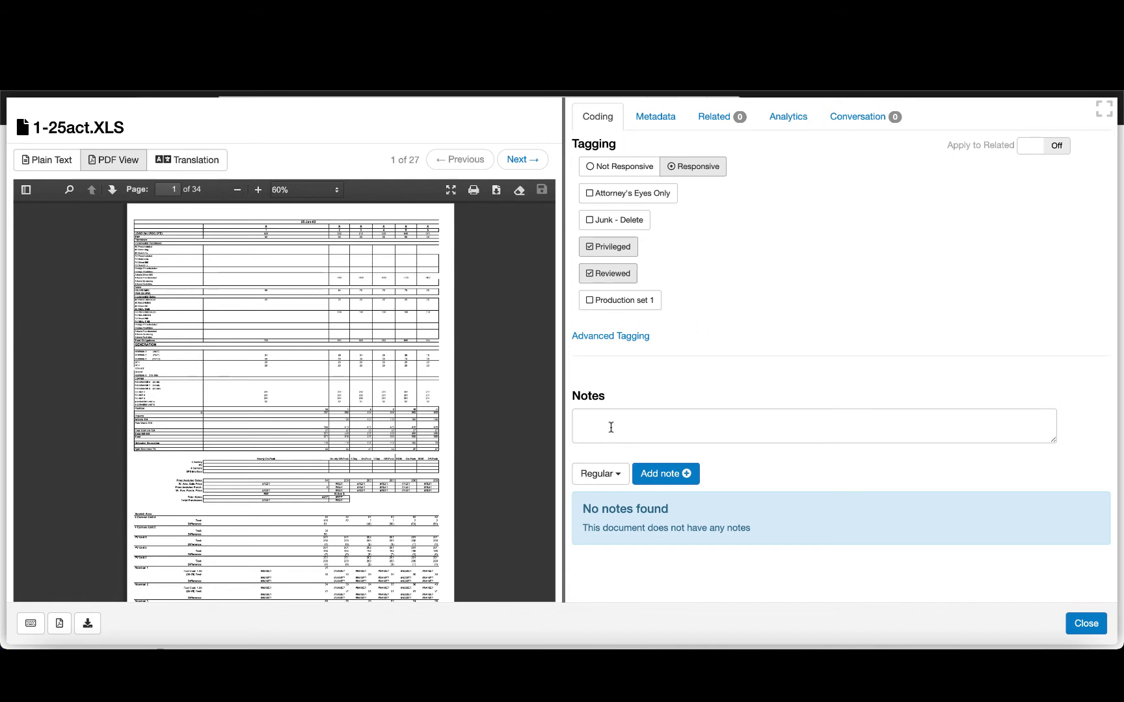
# - Switch the note type to Privileged Log Note and place the cursor in the notes field
pyautogui.click(609, 474)
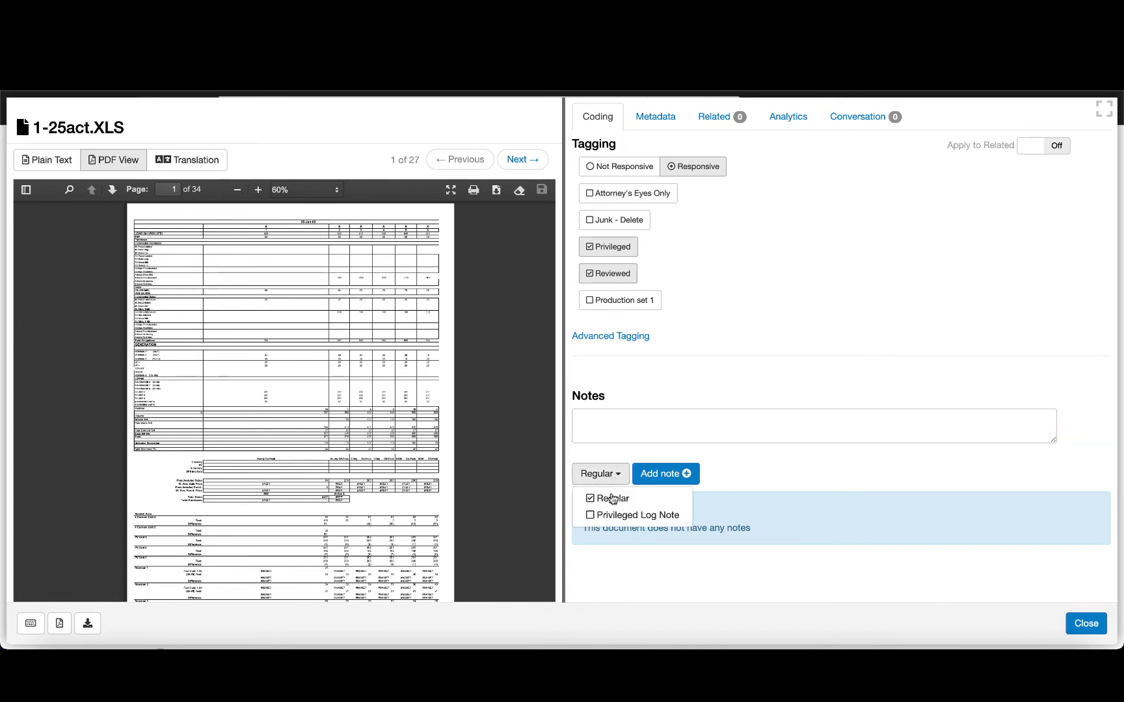
pyautogui.click(607, 515)
pyautogui.click(647, 419)
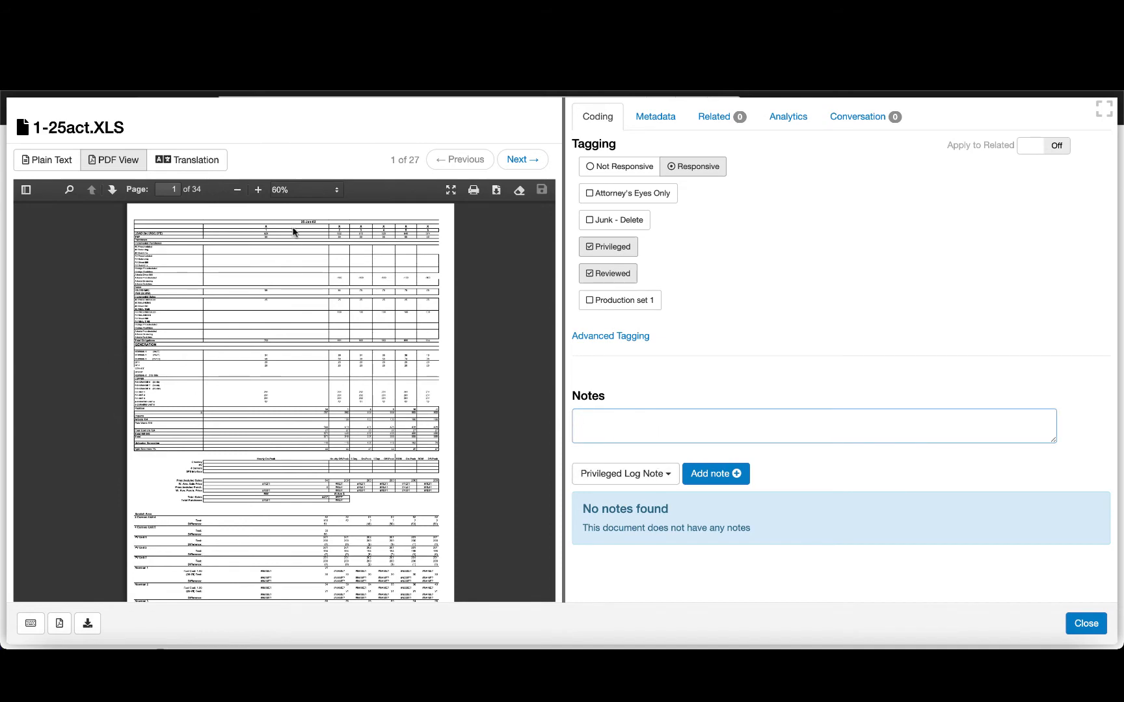
# - Redact a rectangular block in the middle of page 2 of the document
pyautogui.scroll(-10, 221, 305)
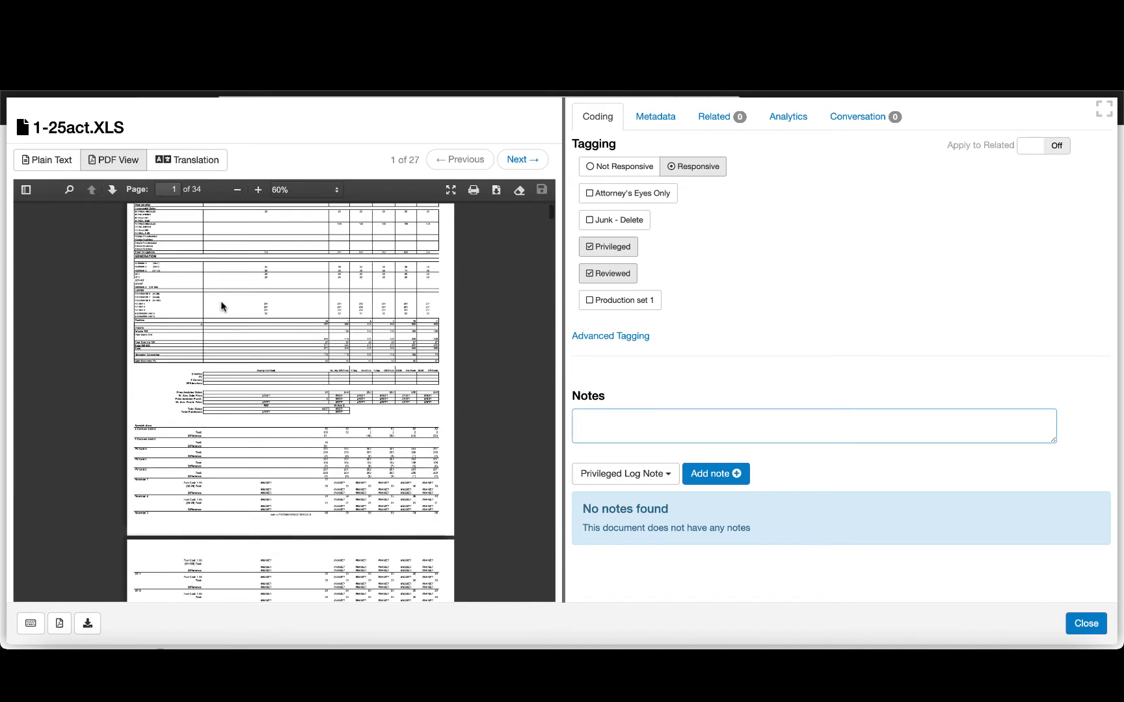
pyautogui.scroll(-3, 221, 305)
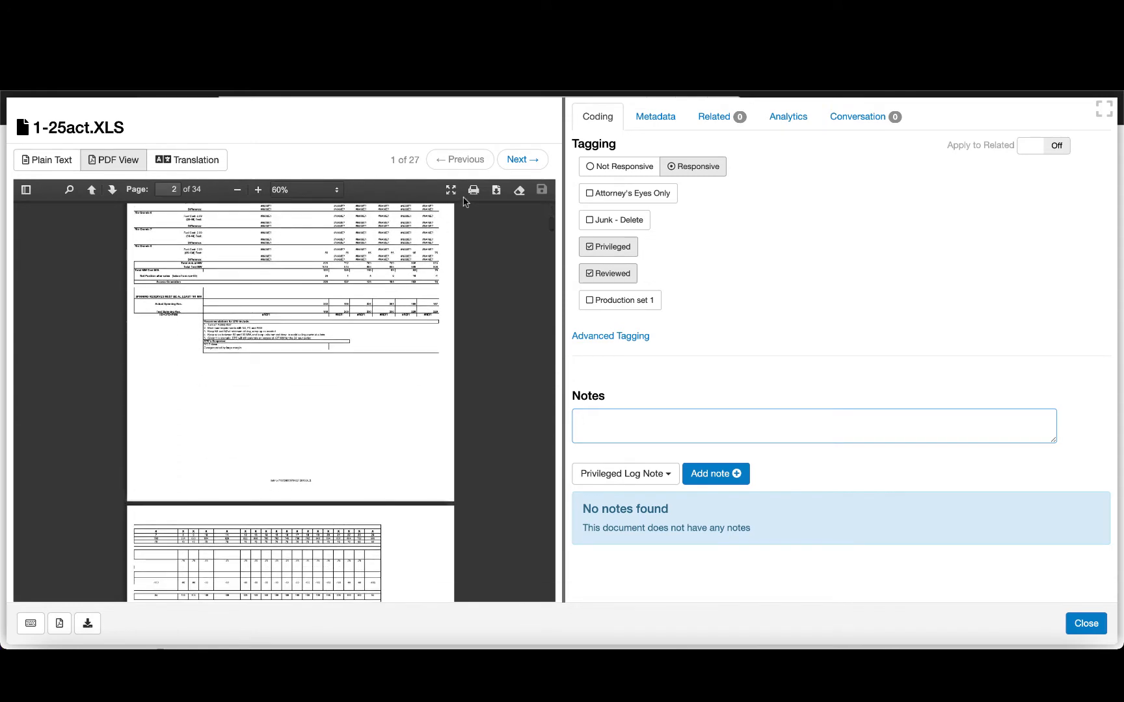
pyautogui.click(520, 191)
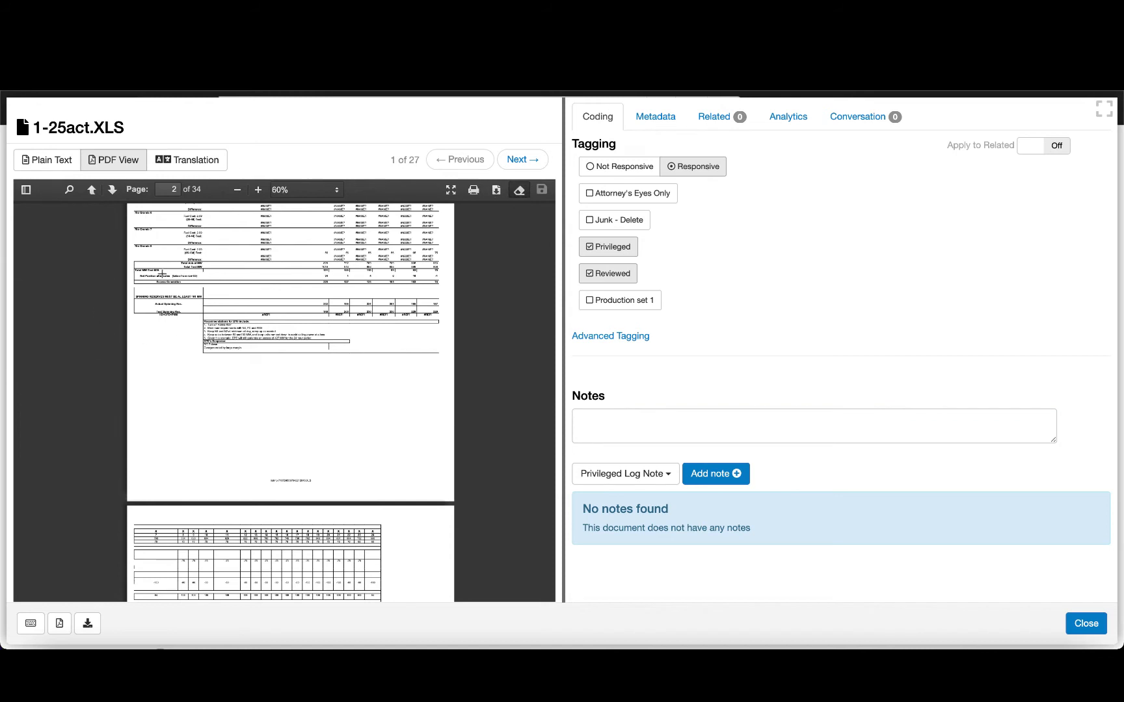
pyautogui.moveTo(138, 276); pyautogui.dragTo(446, 367)
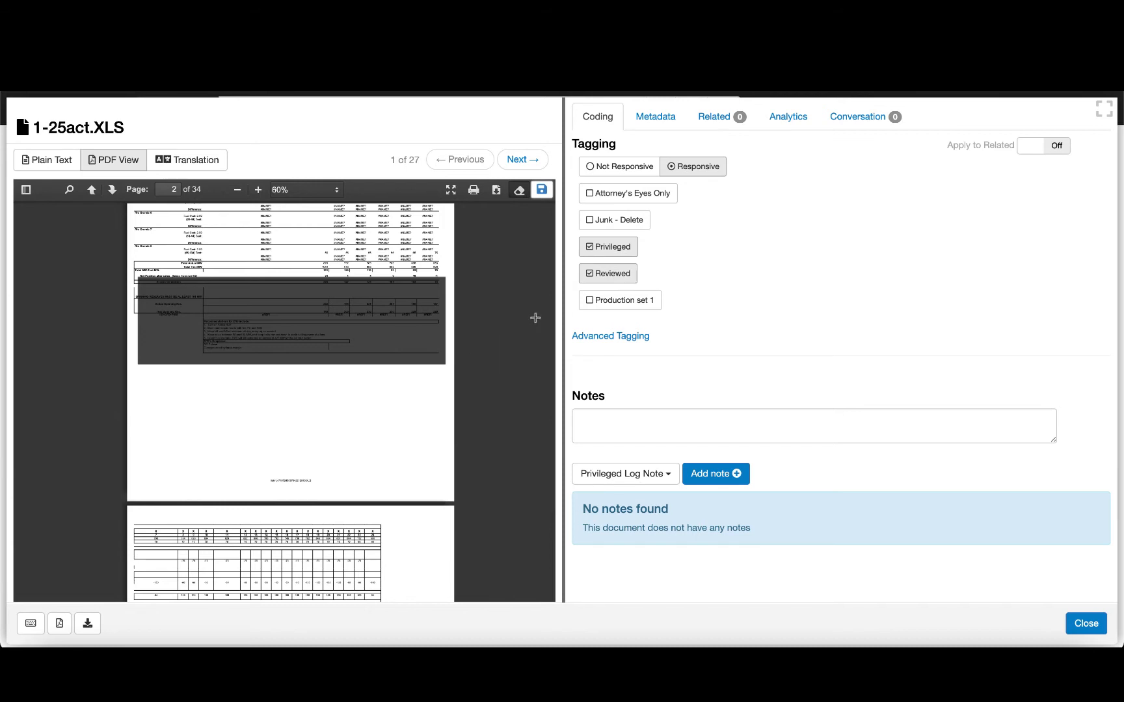
# - Review the open document's metadata and its analytics, including the list of similar resources
pyautogui.click(657, 116)
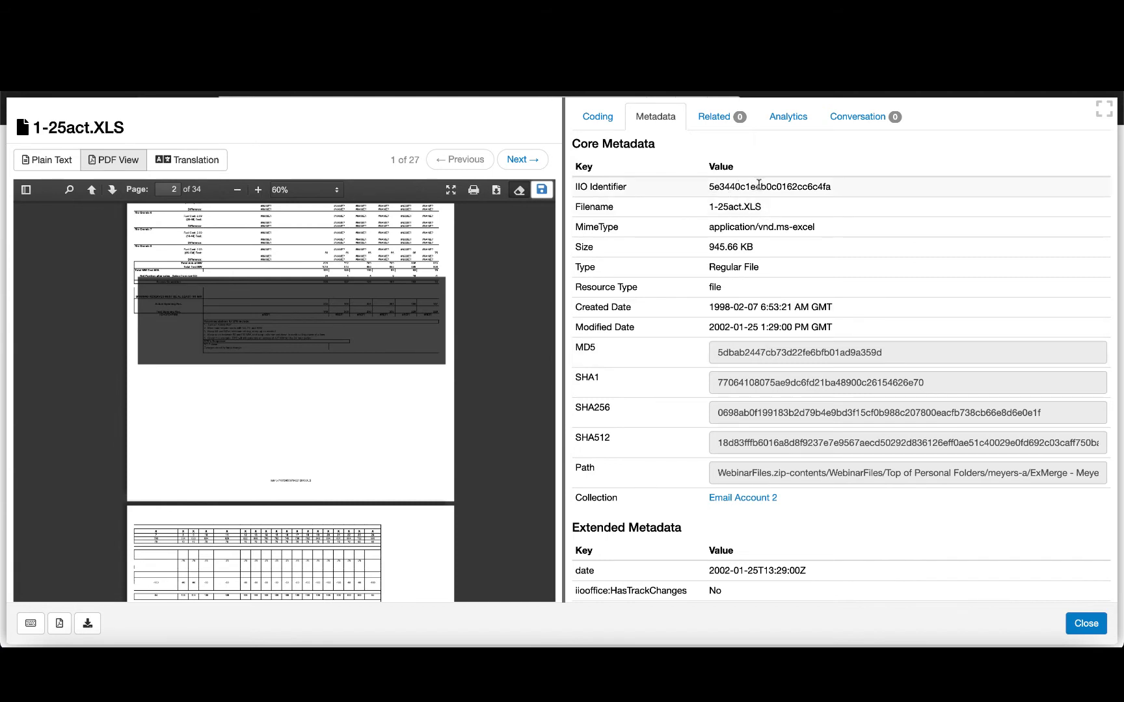
pyautogui.click(787, 121)
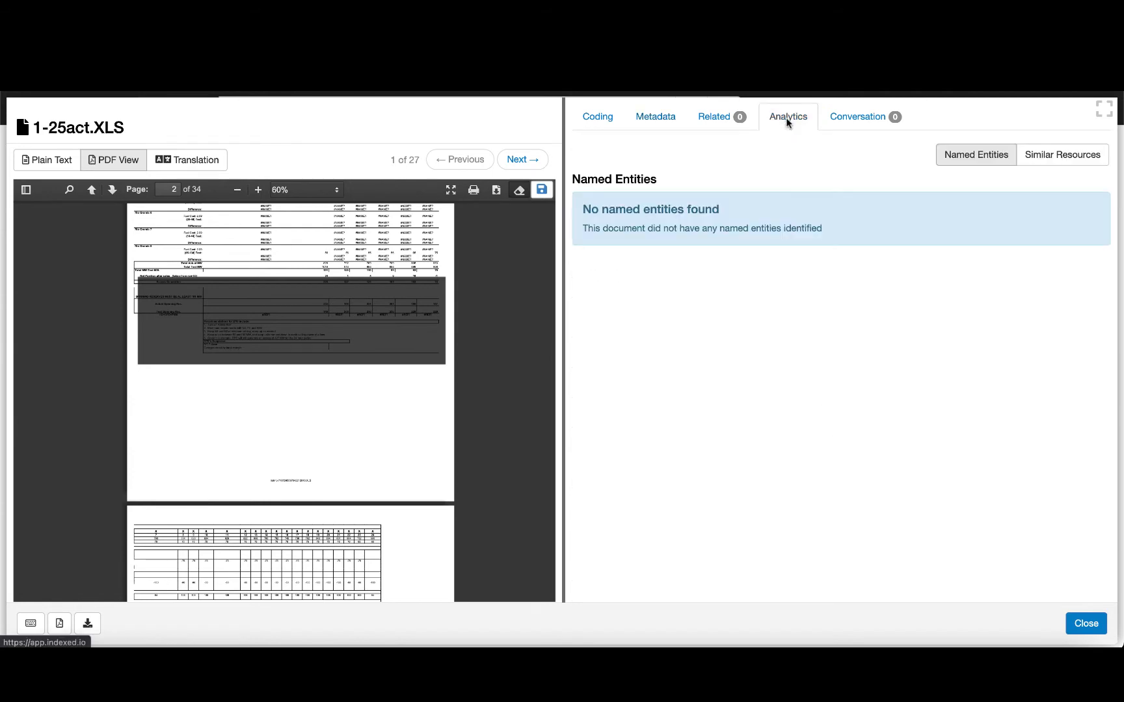
pyautogui.click(1047, 154)
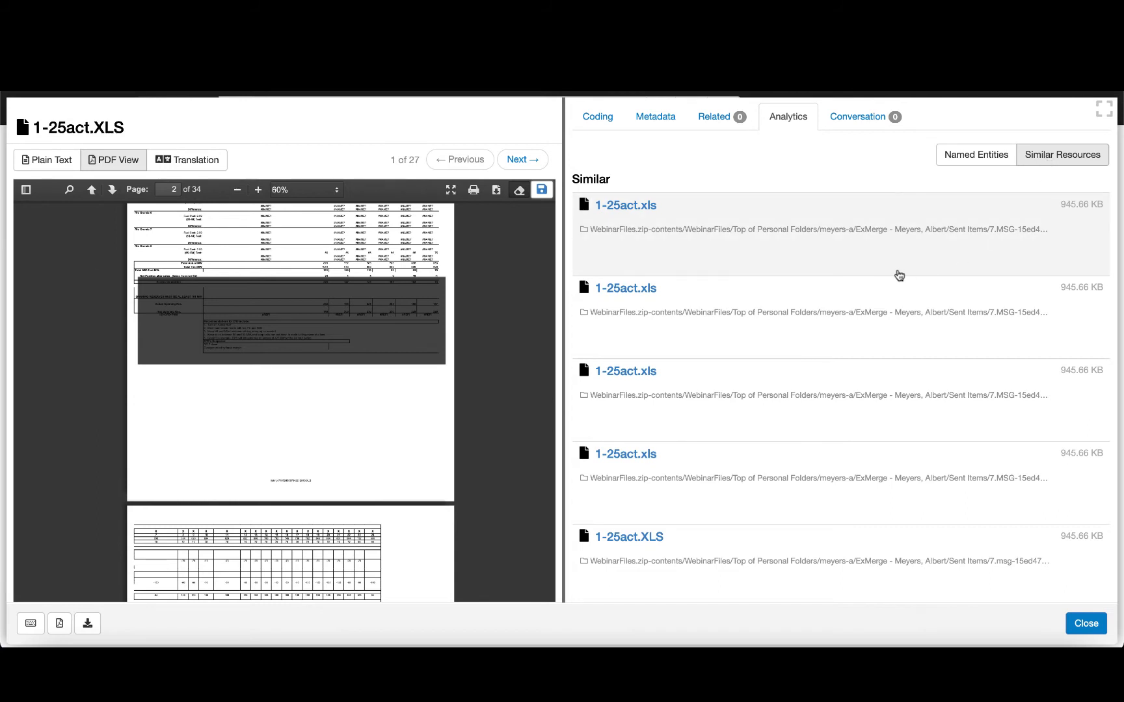
pyautogui.scroll(-1, 895, 273)
# - Open the Test Apple iPhone XML Report in the Iphone Image collection
pyautogui.click(823, 348)
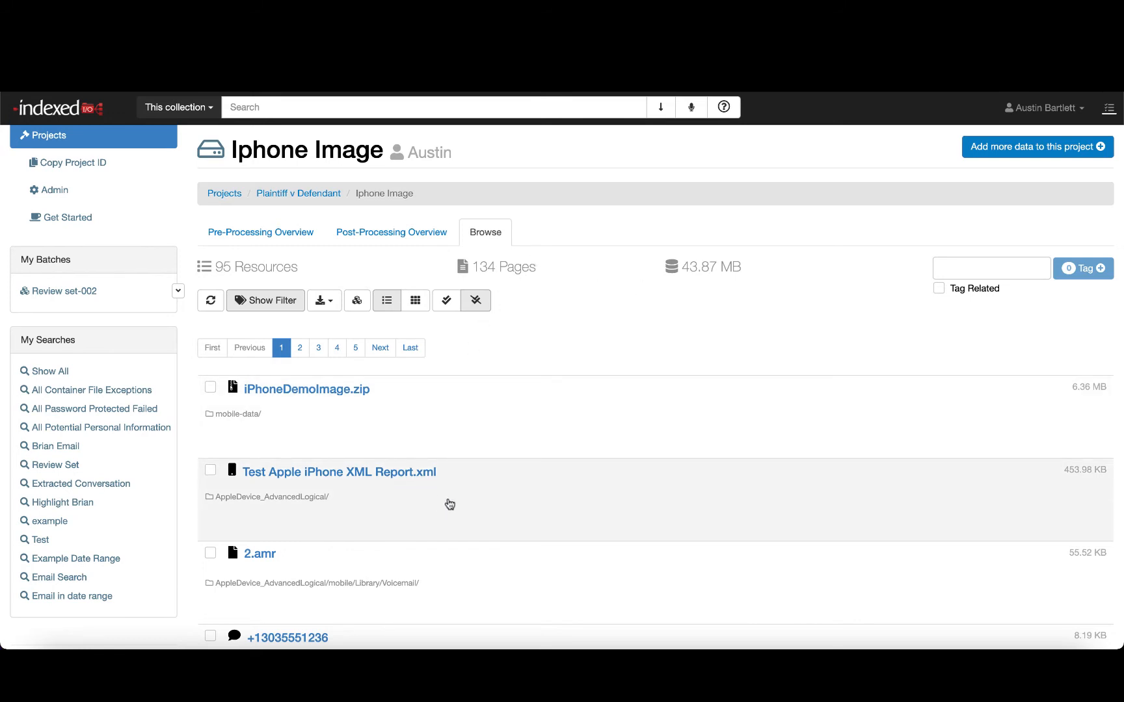
pyautogui.click(448, 503)
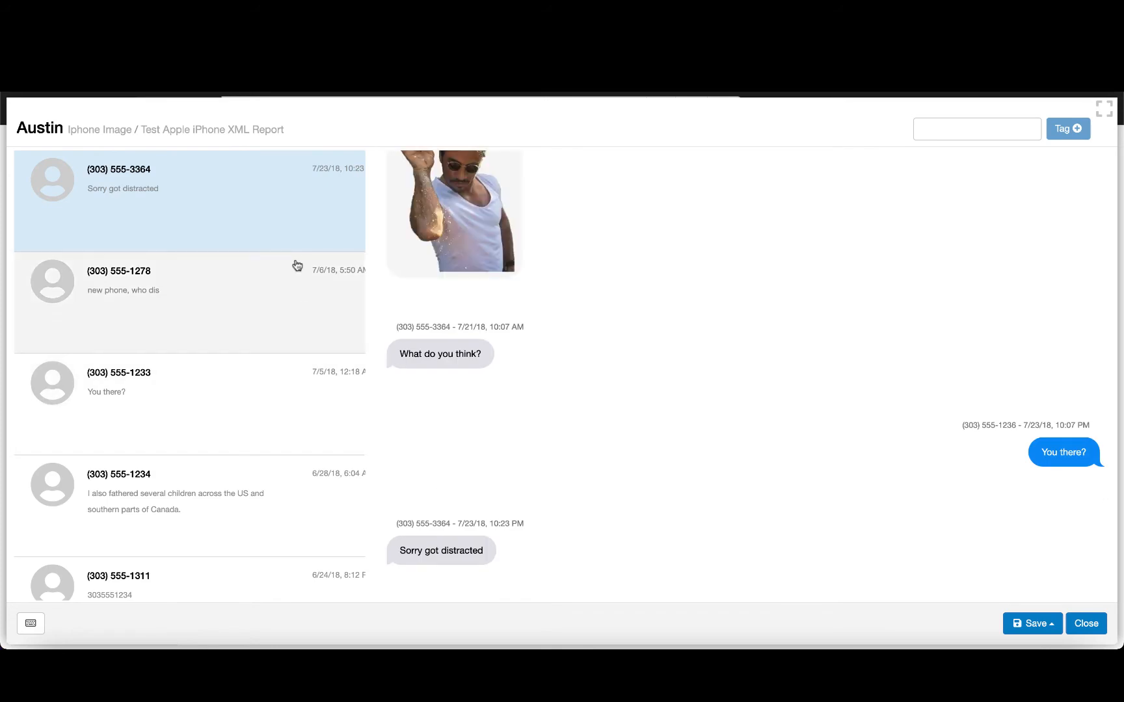
# - Save the entire fishing-trip conversation as an extracted conversation
pyautogui.scroll(-5, 254, 201)
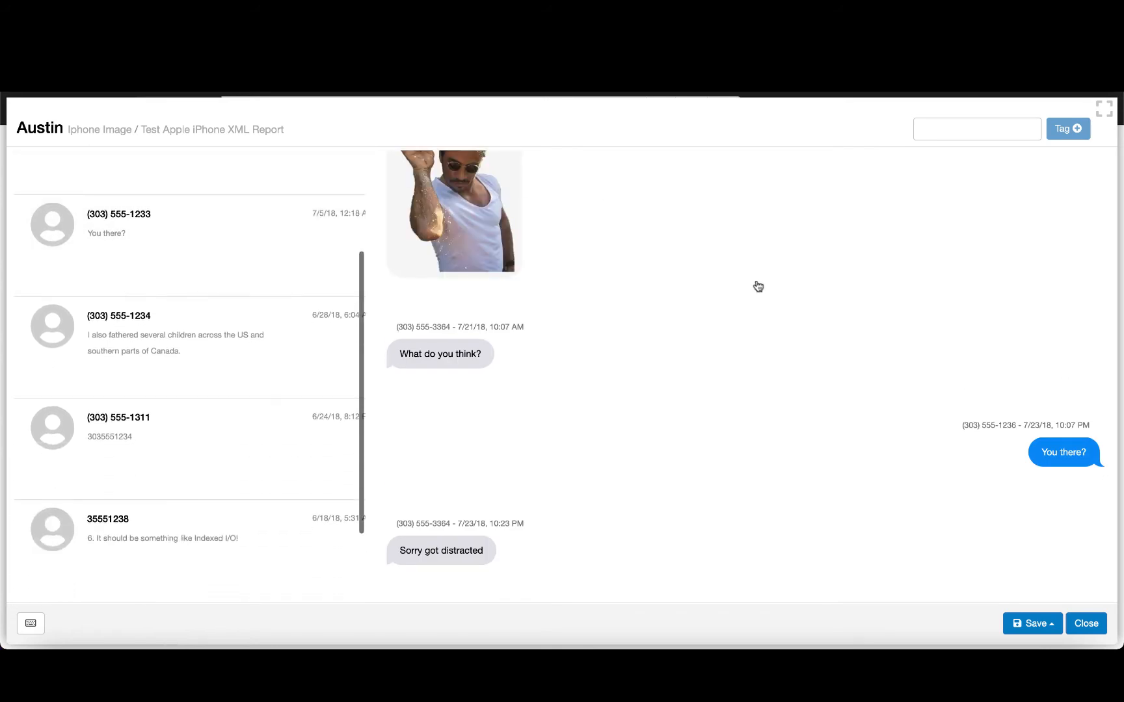
pyautogui.scroll(5, 765, 319)
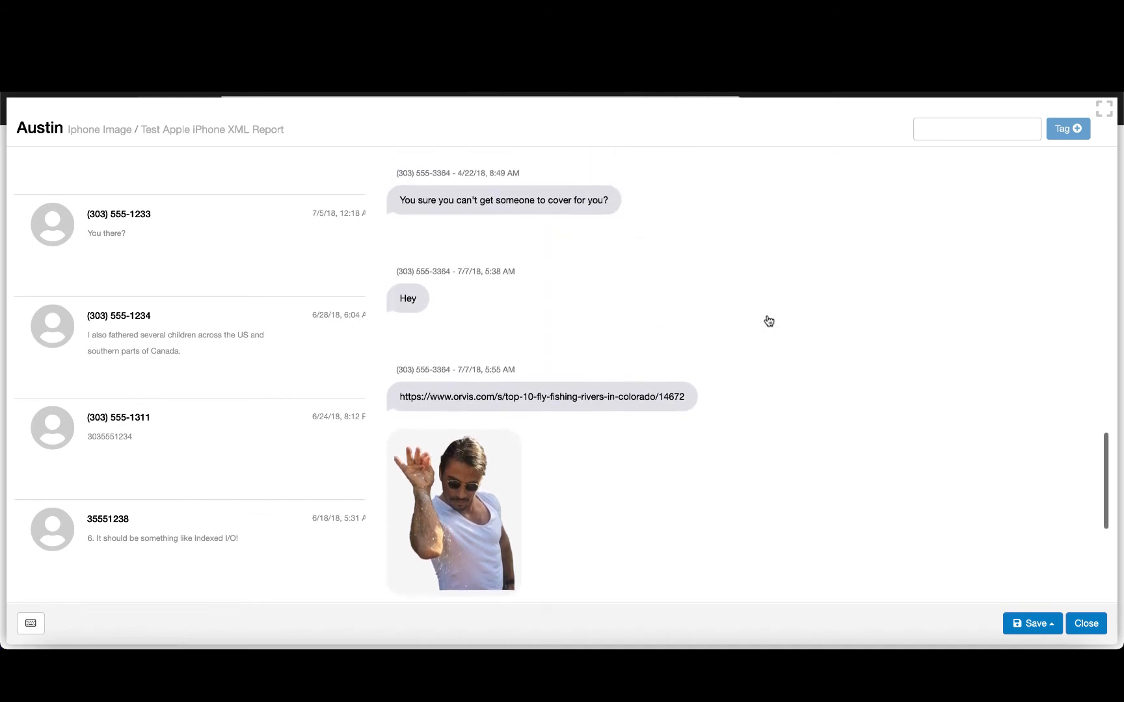
pyautogui.scroll(2, 769, 321)
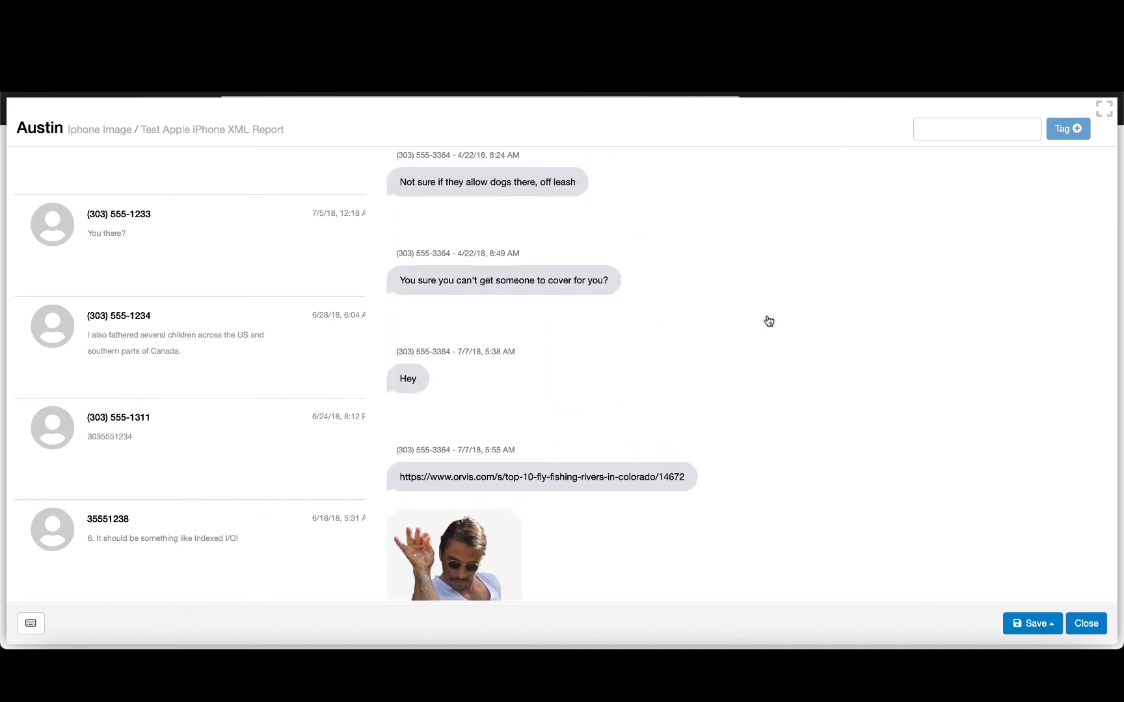
pyautogui.scroll(10, 768, 321)
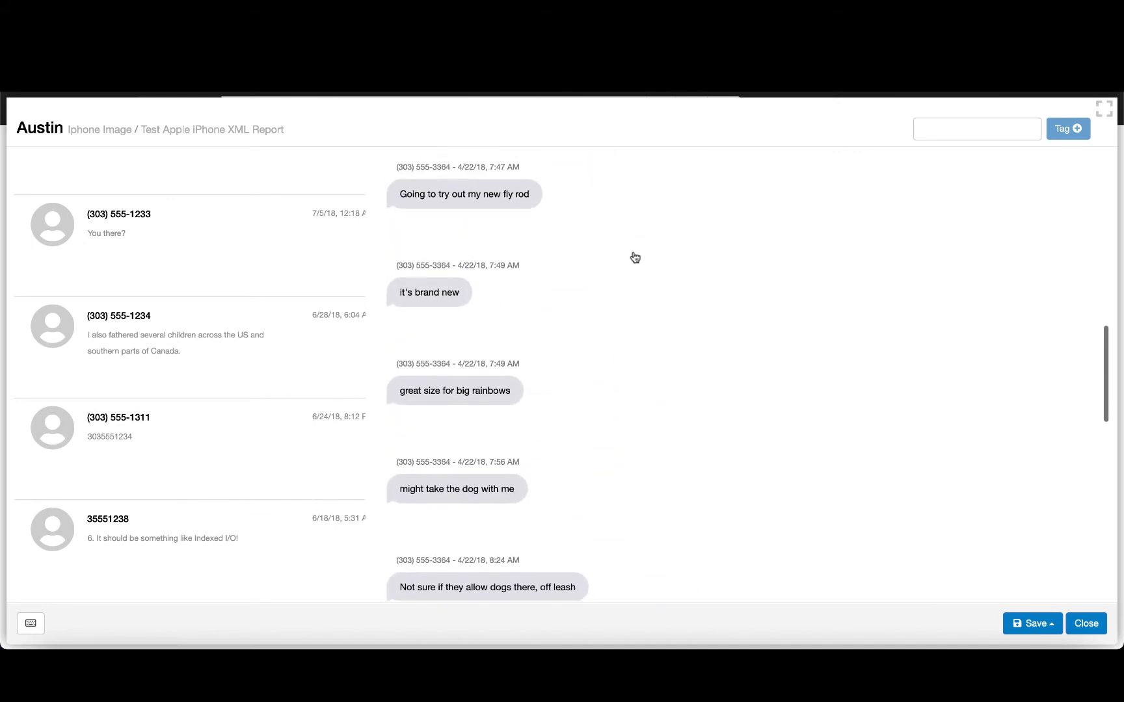
pyautogui.click(1056, 624)
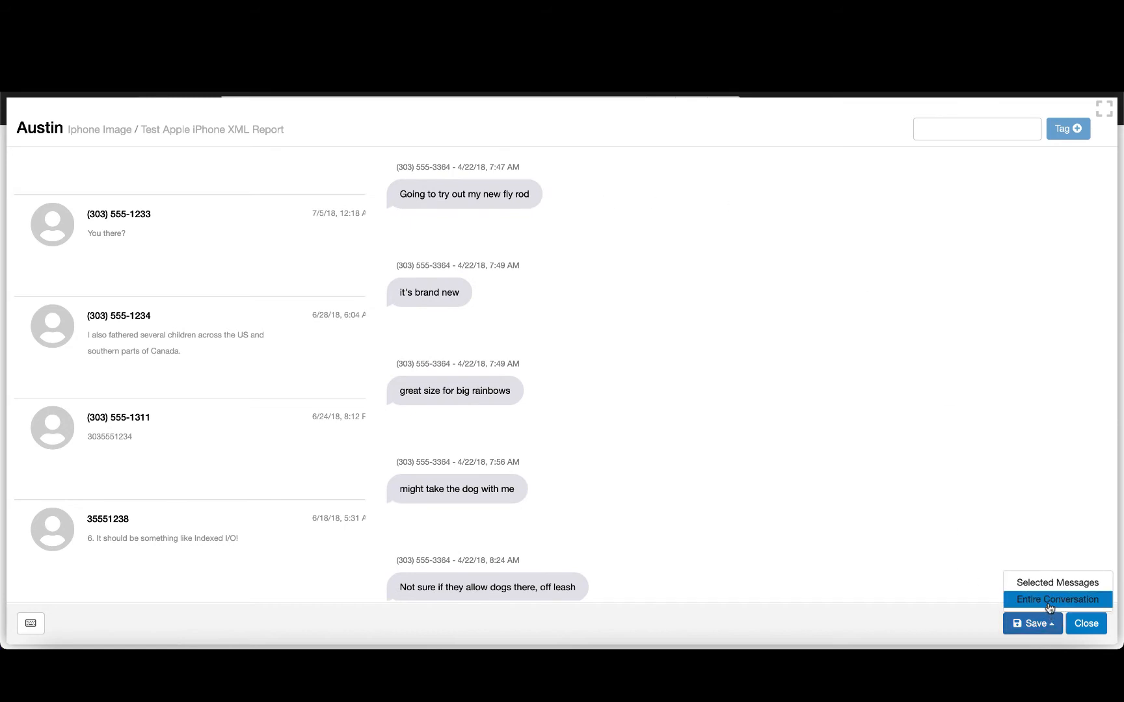
pyautogui.click(1049, 599)
pyautogui.click(564, 169)
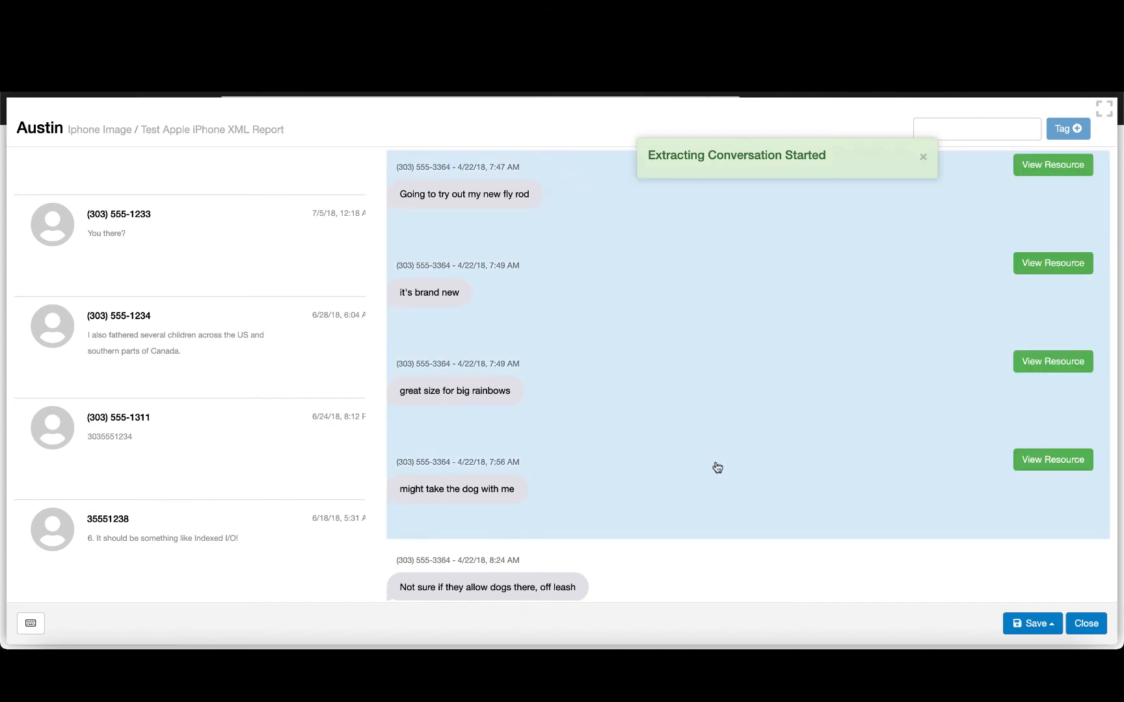
# - Save the selected messages of the conversation as an extracted conversation and close the viewer
pyautogui.scroll(3, 716, 467)
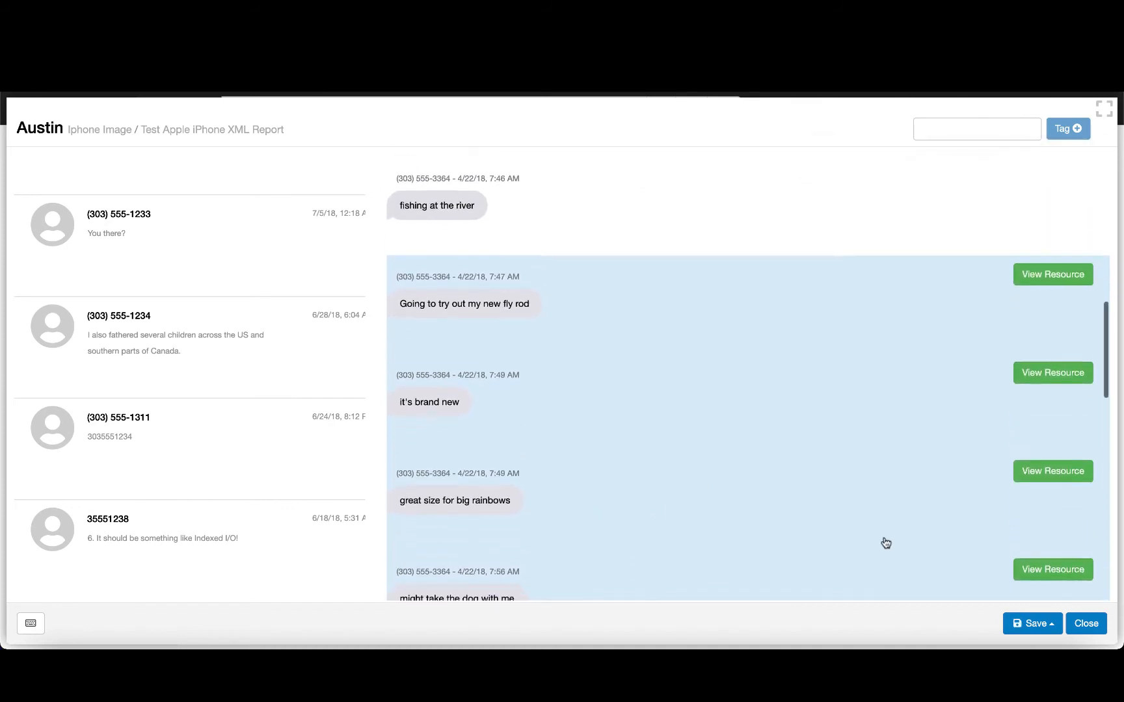
pyautogui.scroll(-3, 885, 543)
pyautogui.click(1016, 629)
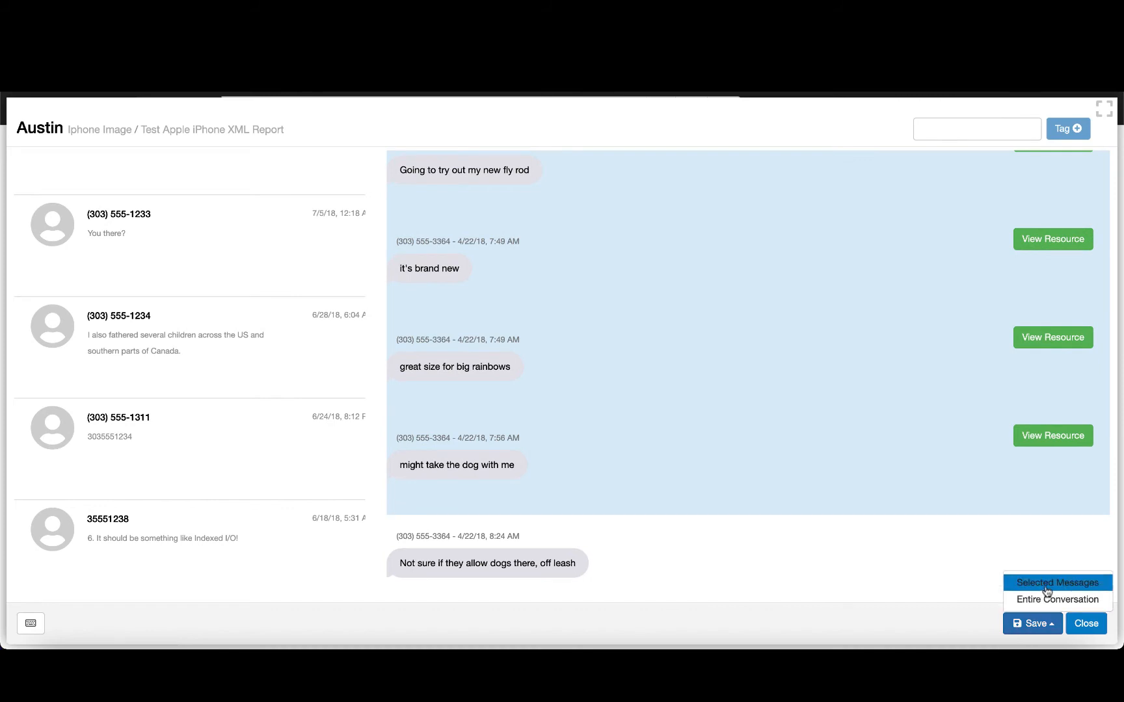
pyautogui.click(1046, 585)
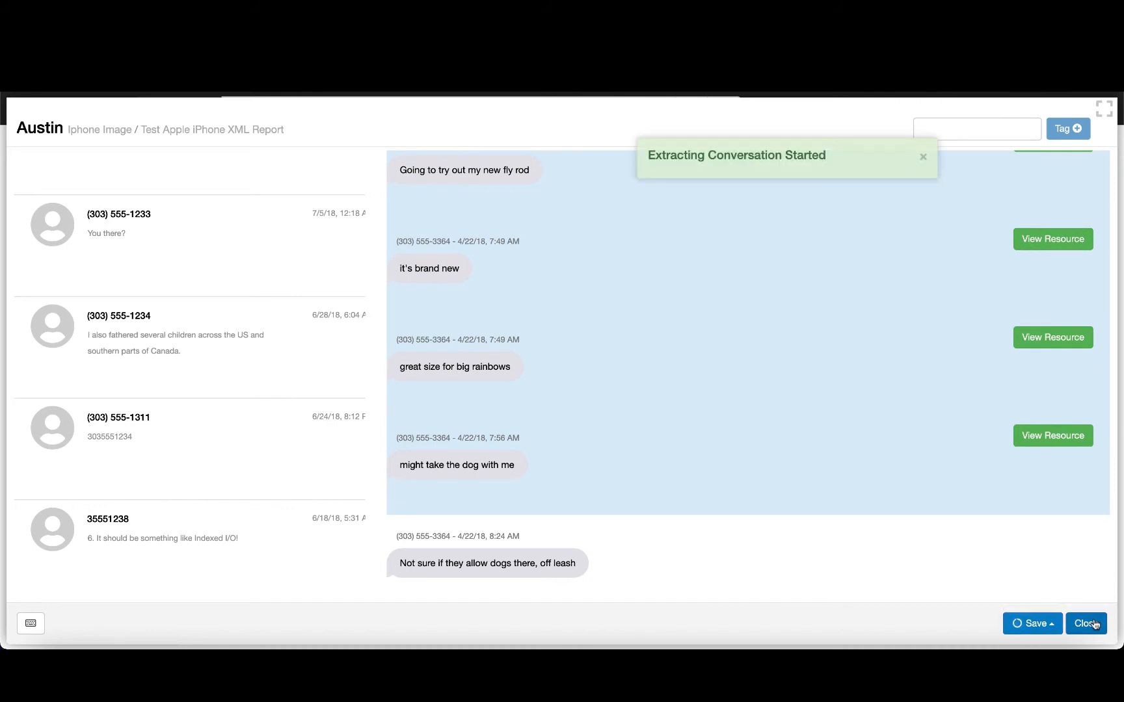
pyautogui.click(1094, 624)
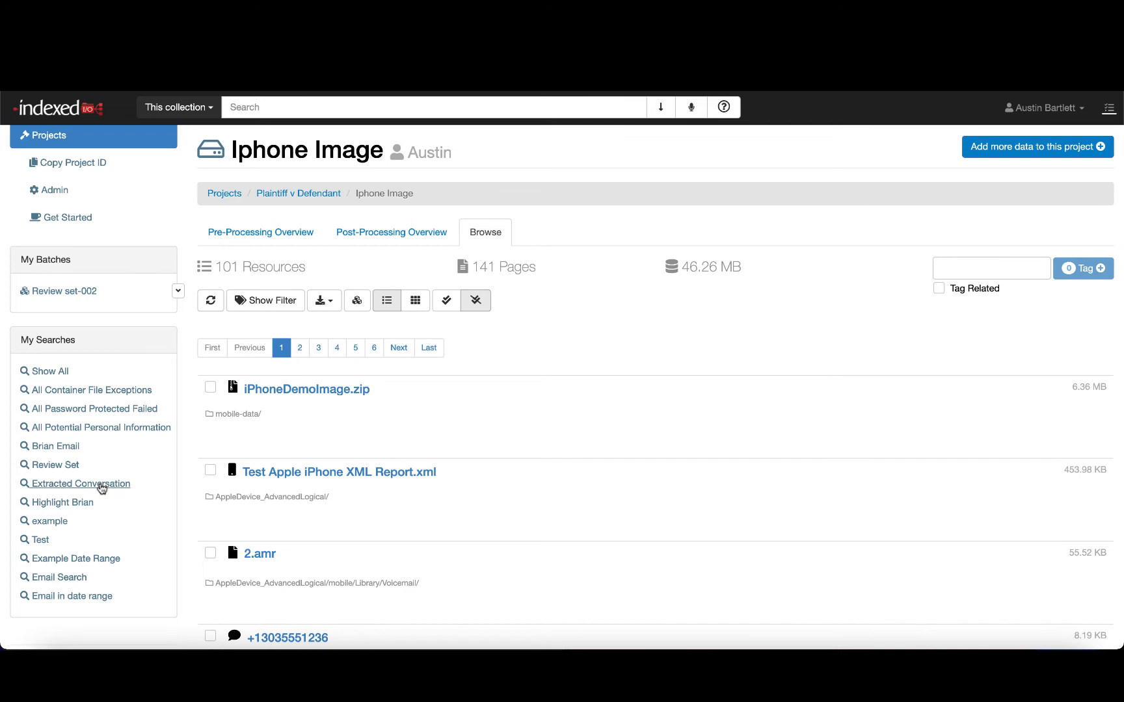
# - Run the Extracted Conversation saved search and open the conversation from 7/6/18, 5:49 AM
pyautogui.click(102, 485)
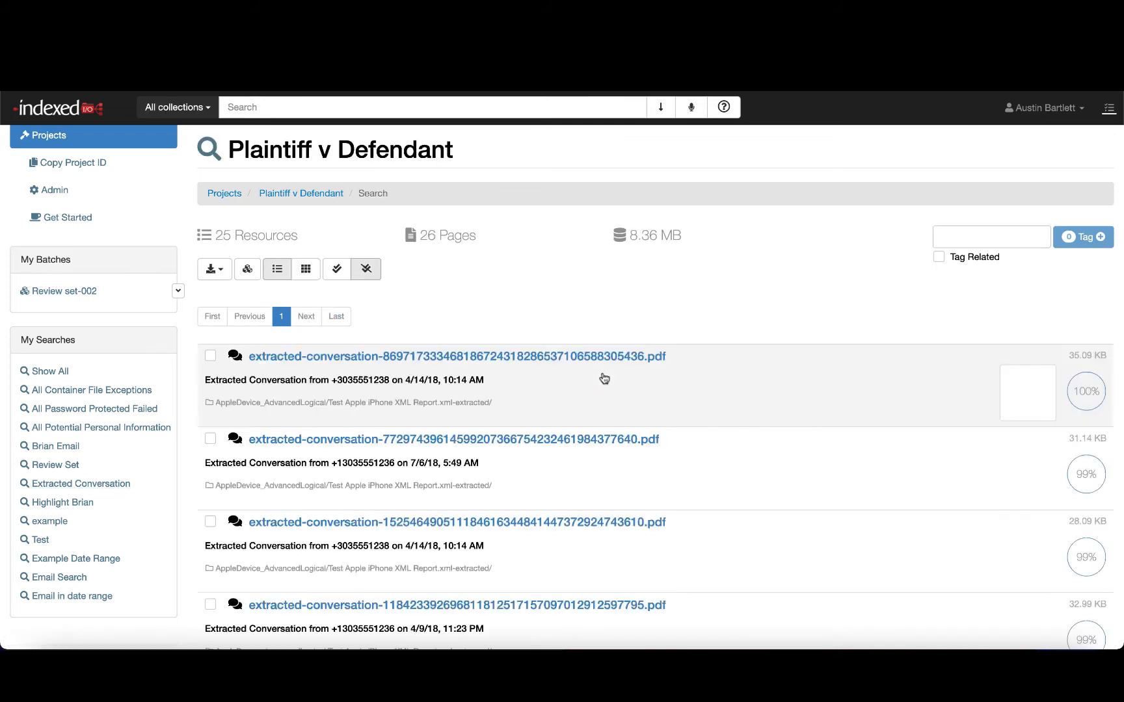
pyautogui.click(521, 485)
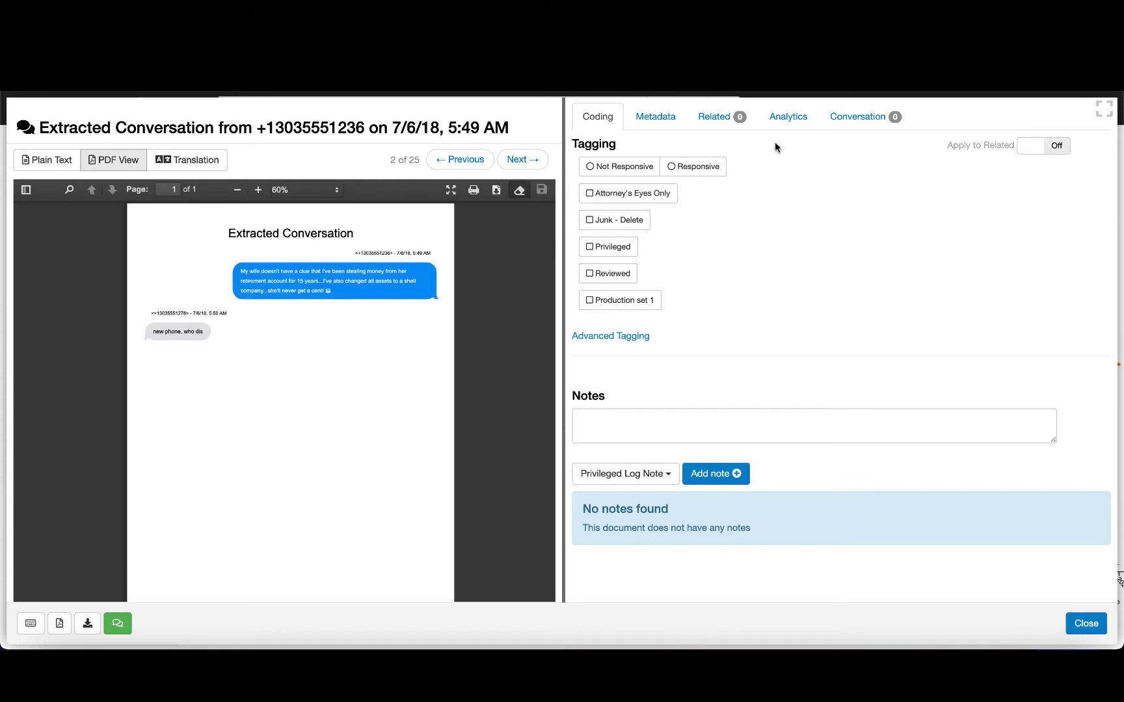
# - View the extracted conversation's metadata and analytics
pyautogui.click(638, 118)
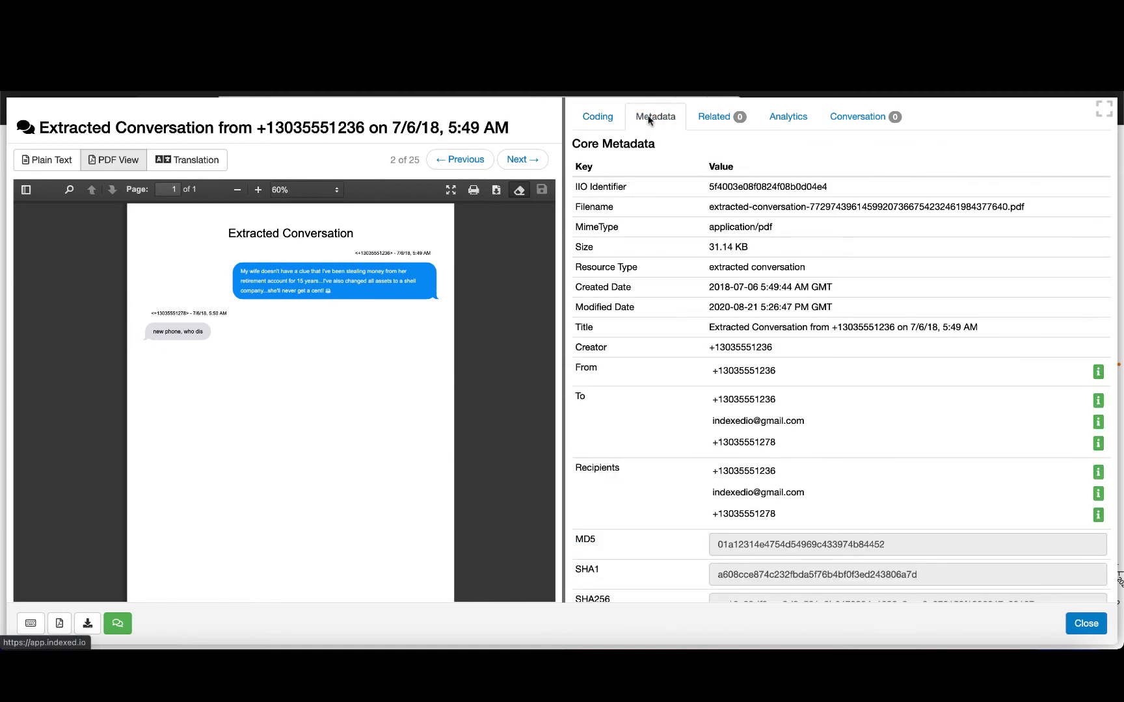
pyautogui.click(788, 117)
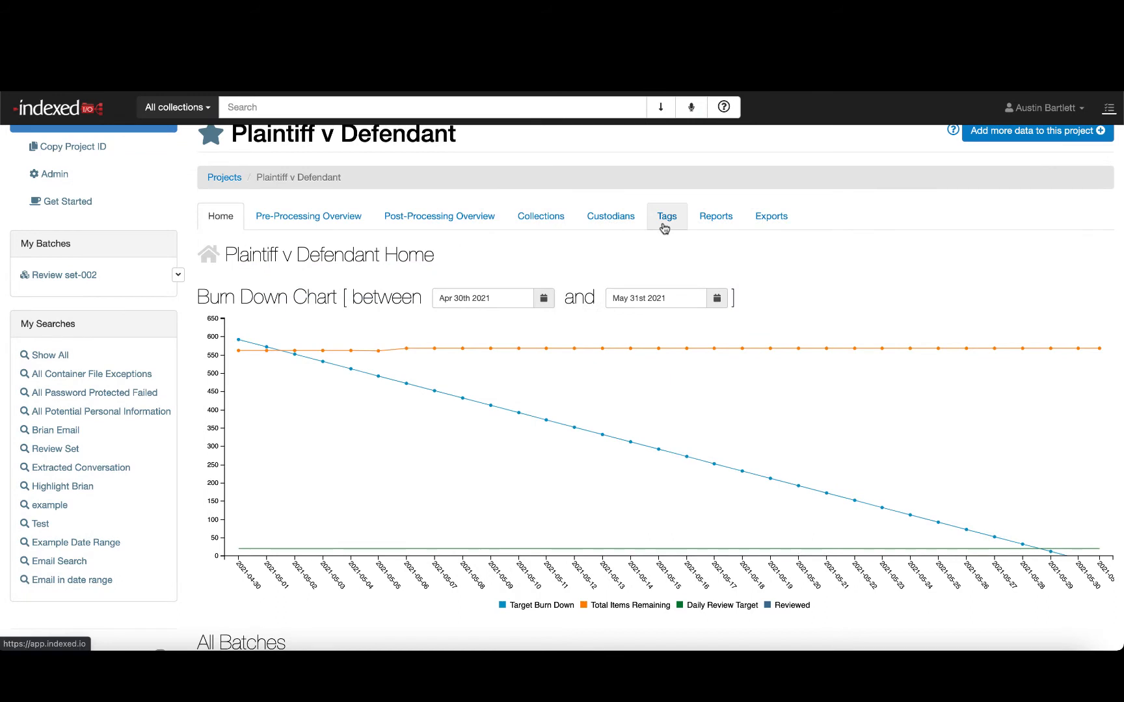
# - Browse the Plaintiff v Defendant project tags in the Project, Domain and System lists
pyautogui.click(662, 222)
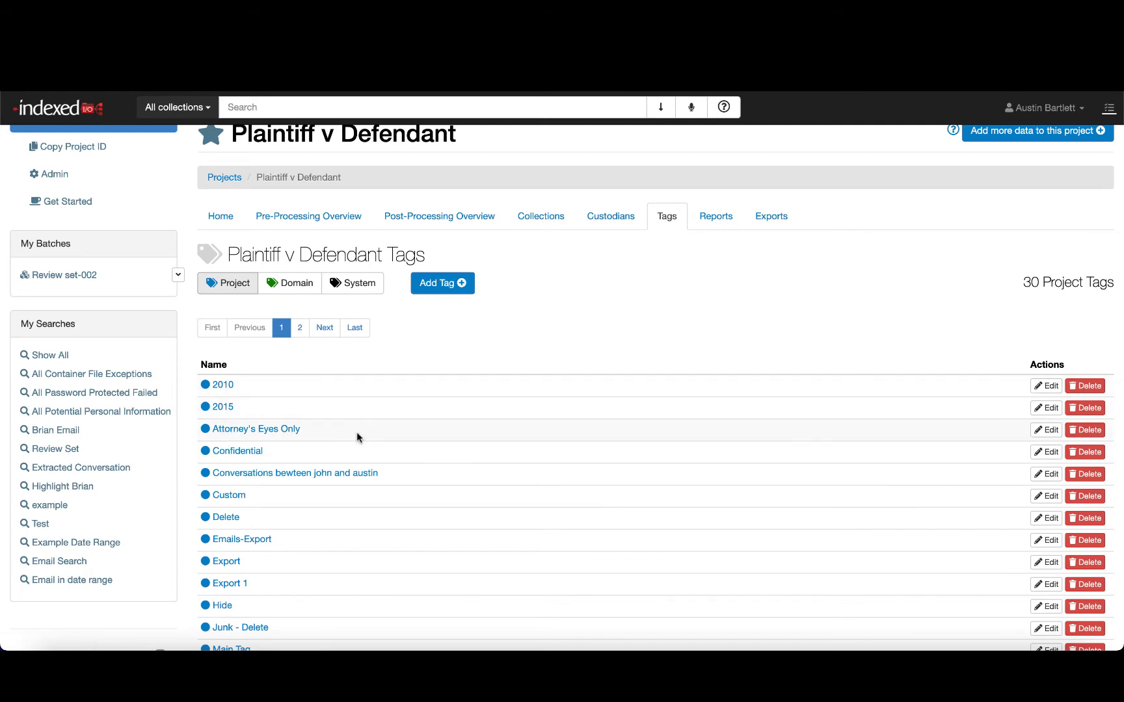
pyautogui.scroll(-3, 354, 432)
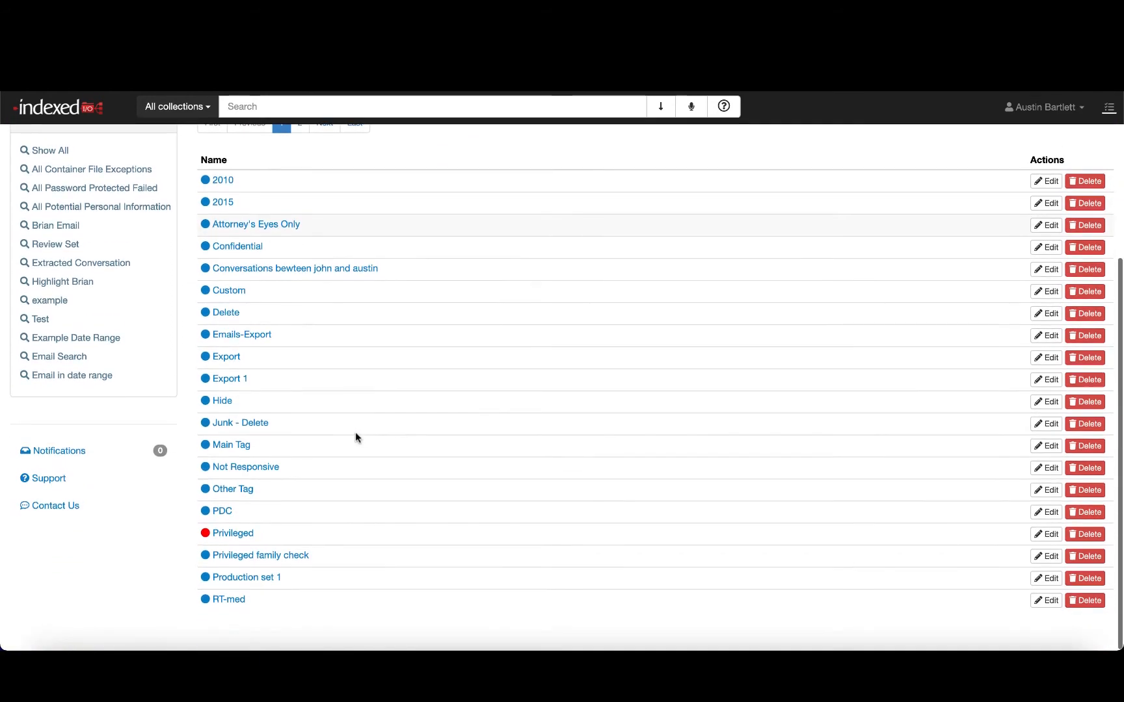
pyautogui.scroll(4, 354, 432)
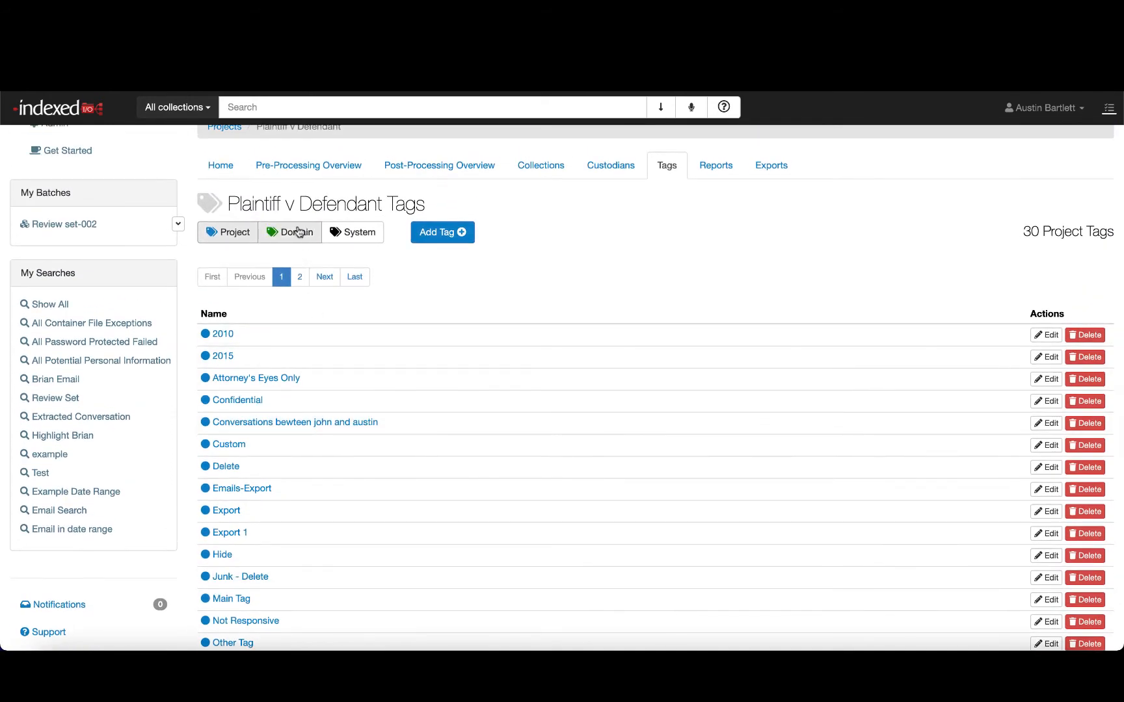
pyautogui.click(297, 232)
pyautogui.click(354, 235)
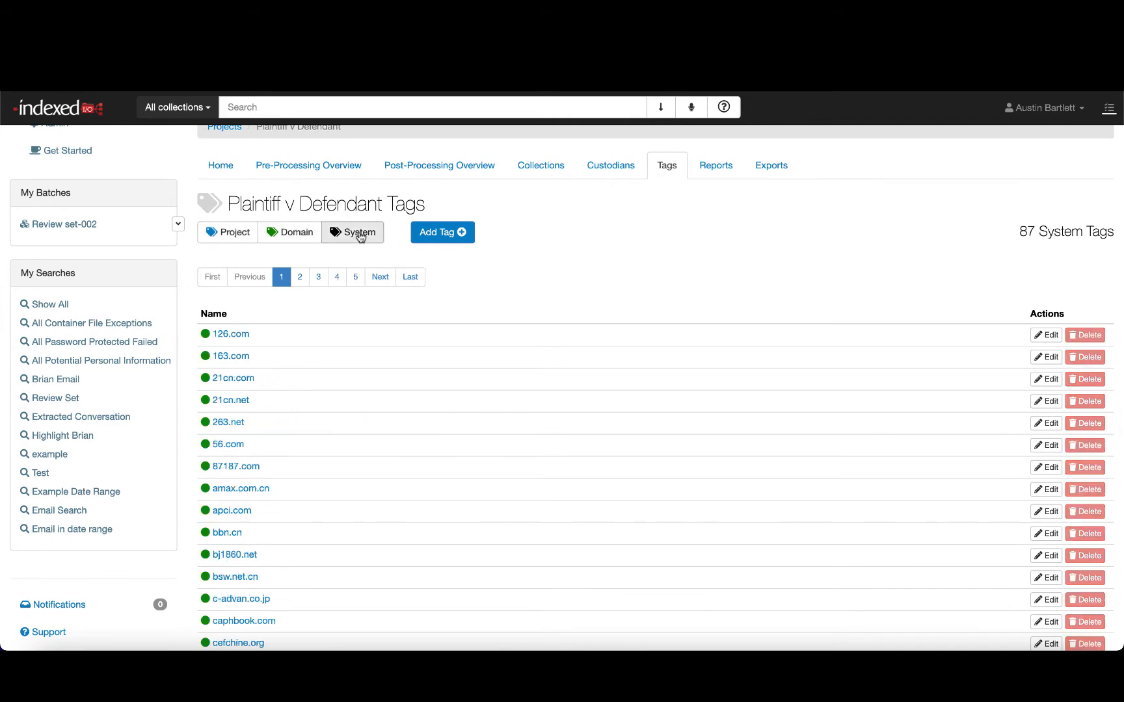
pyautogui.scroll(-1, 315, 342)
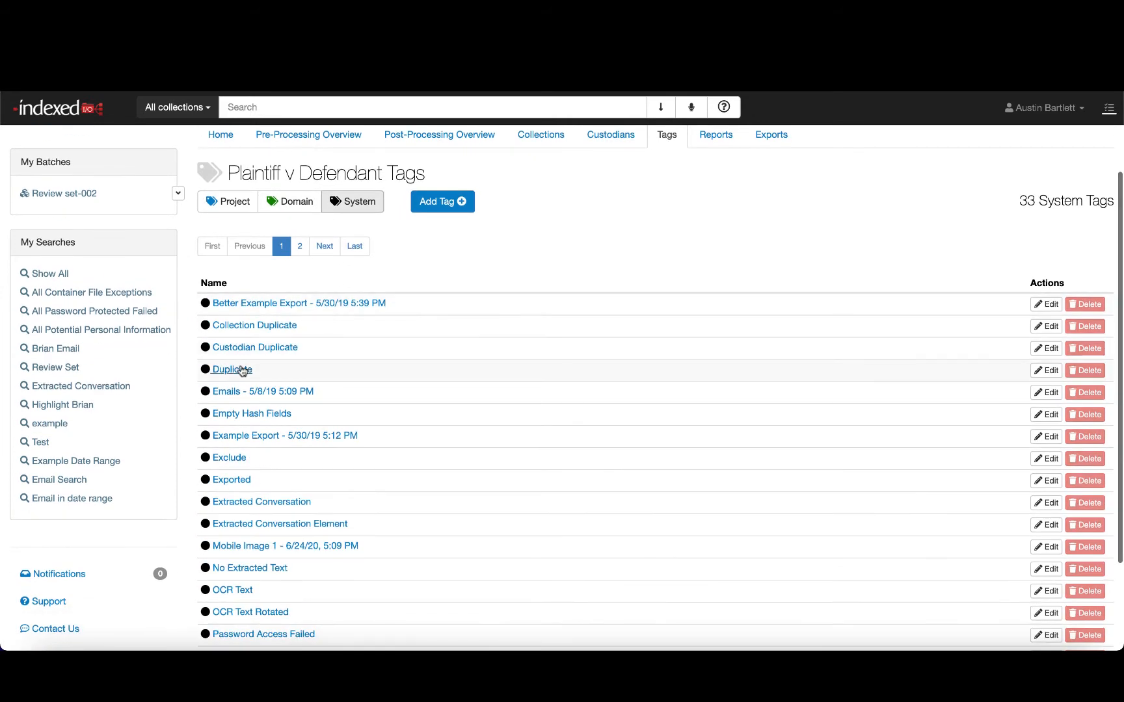
pyautogui.scroll(-4, 223, 376)
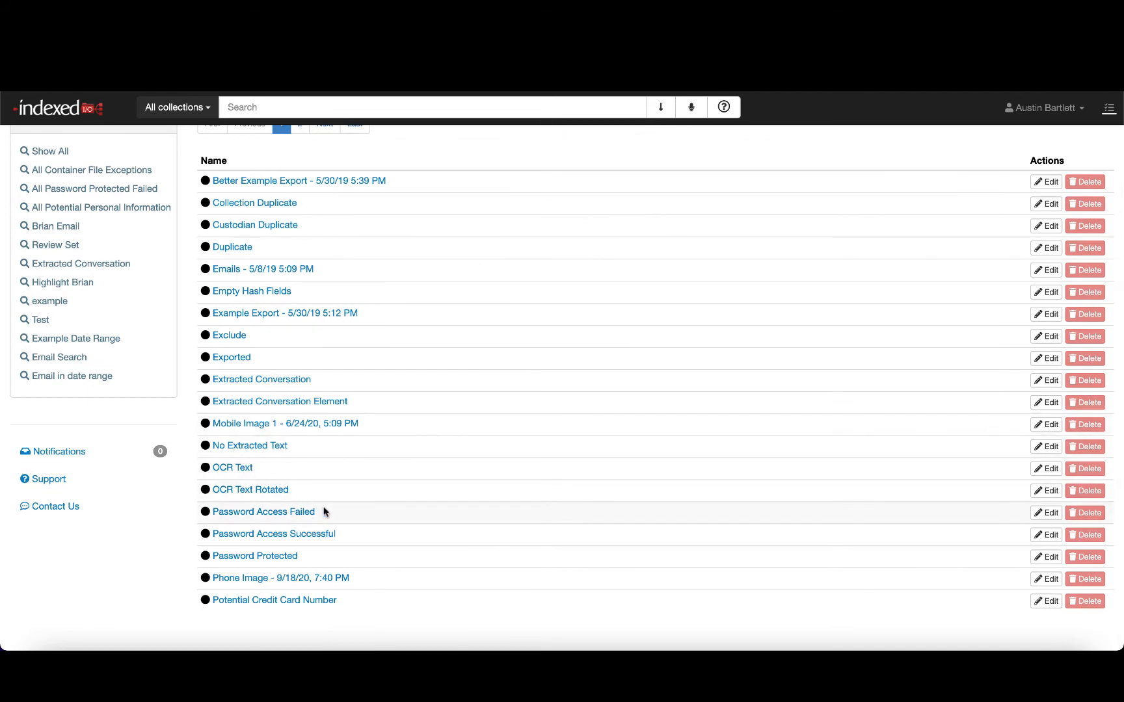
pyautogui.scroll(5, 325, 512)
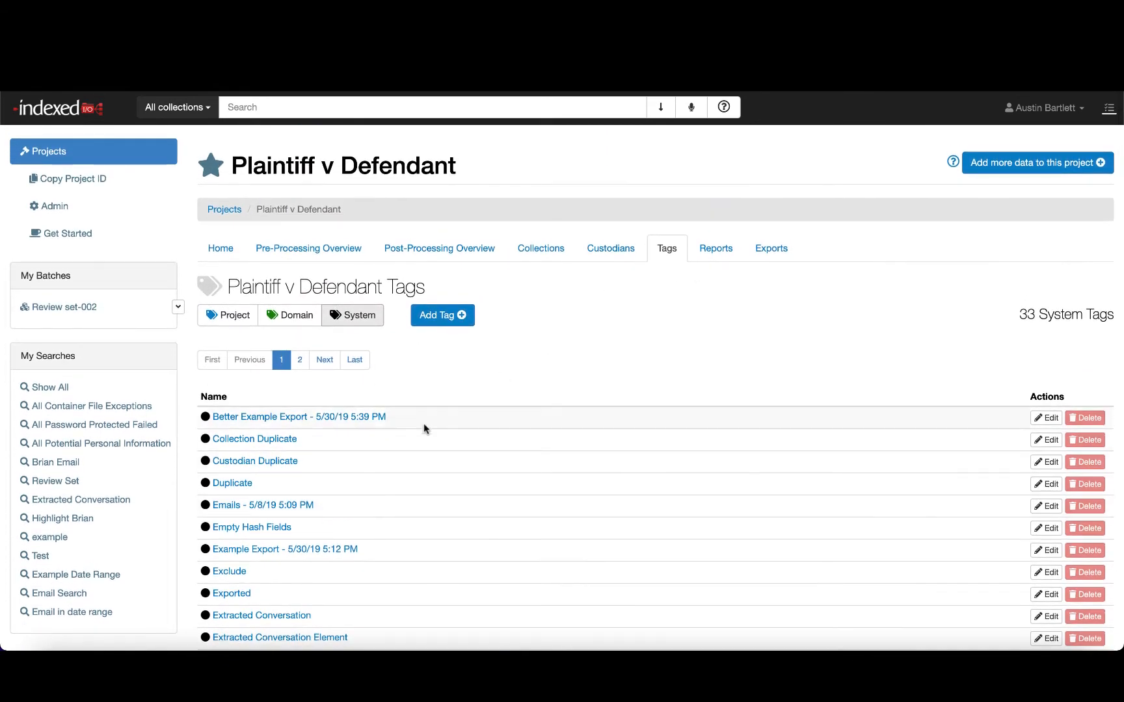
pyautogui.scroll(-3, 319, 454)
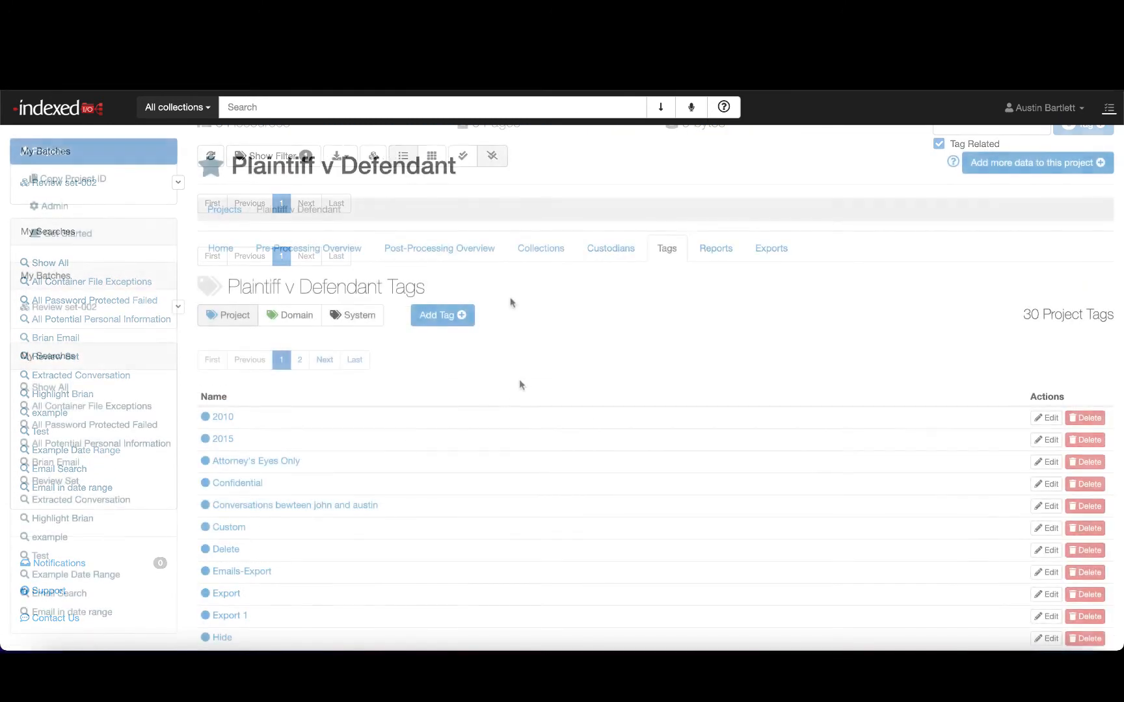
# - Open the Privileged project tag in Tag Explorer to list its tagged resources
pyautogui.scroll(-5, 510, 302)
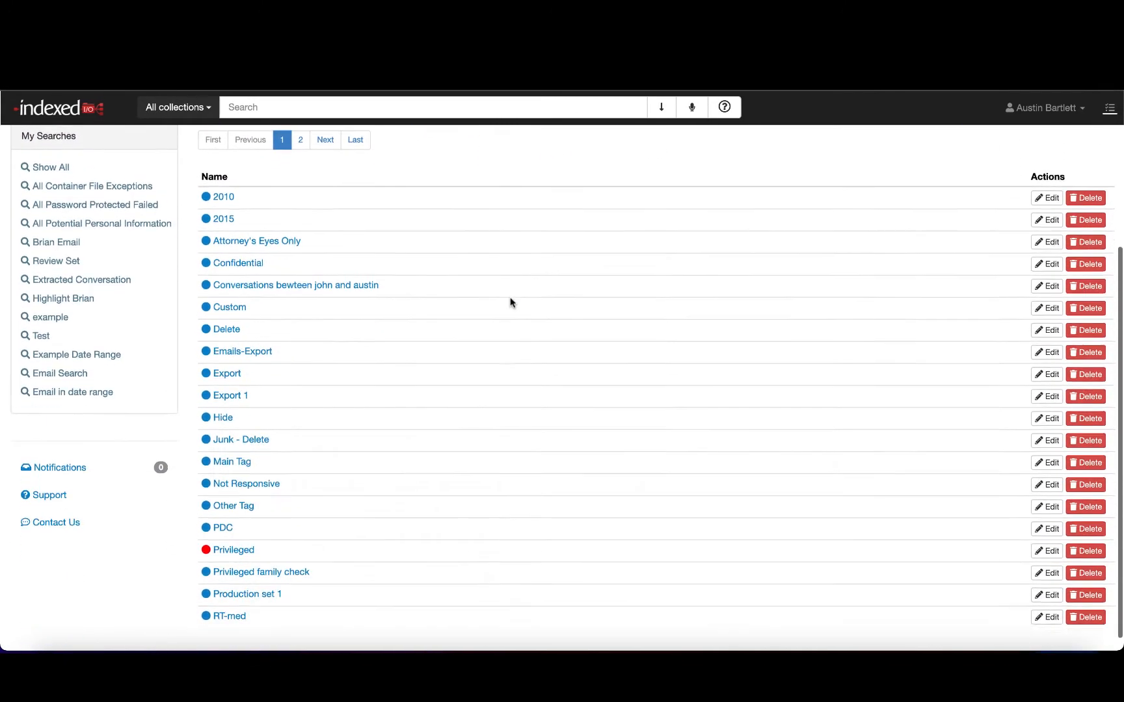
pyautogui.scroll(-1, 510, 302)
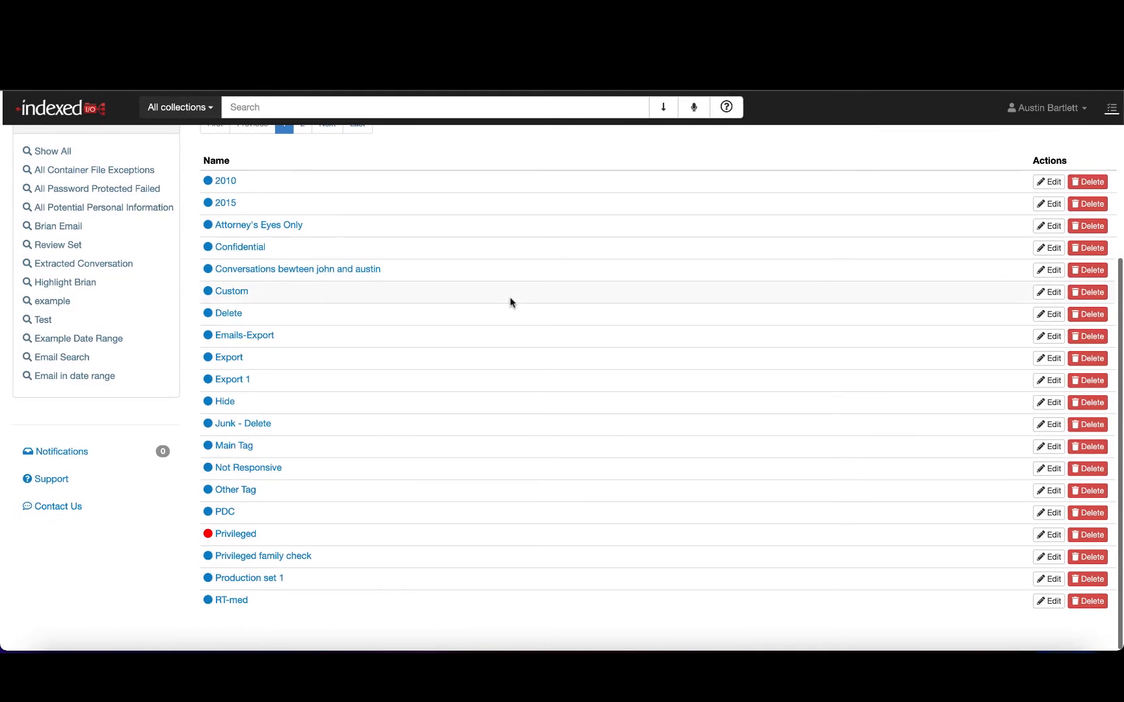
pyautogui.click(235, 535)
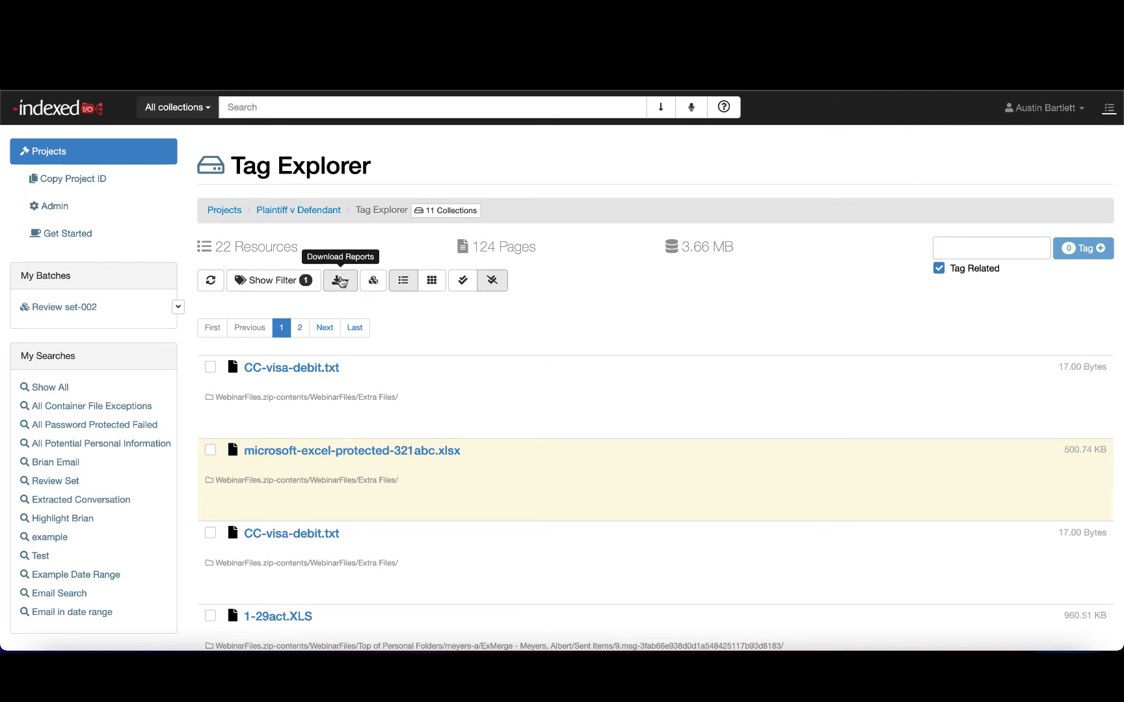
# - Start a Resource Report for the tagged resources, customize its fields and deselect all fields except Id
pyautogui.click(340, 280)
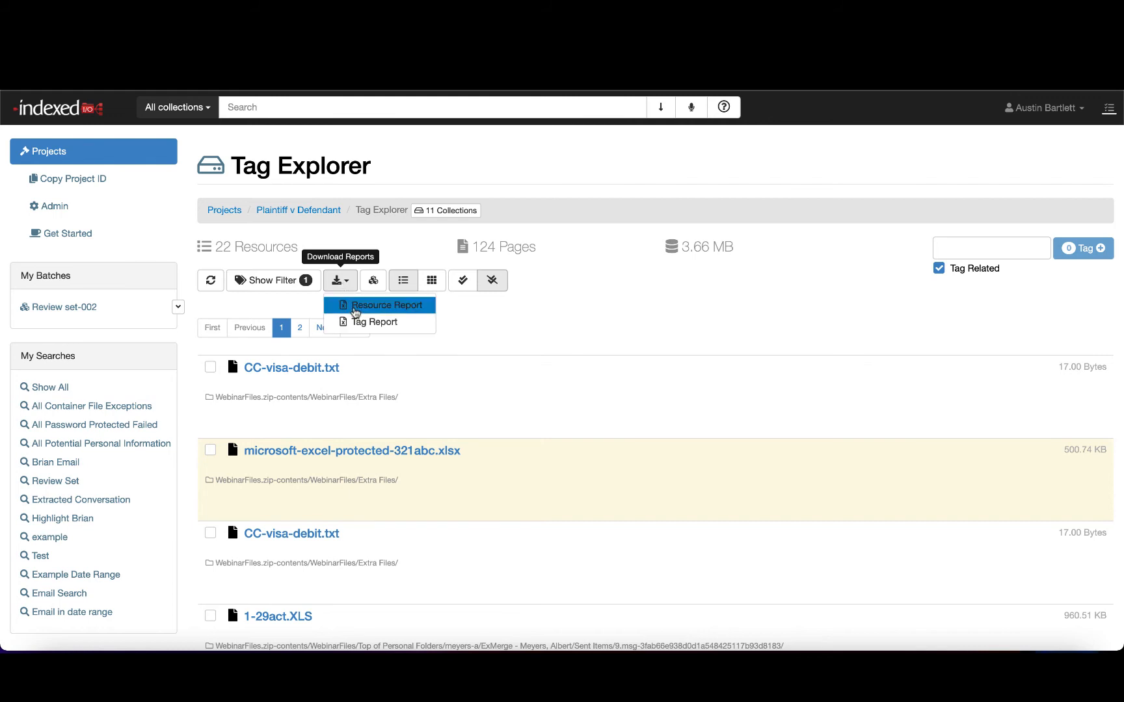
pyautogui.click(355, 309)
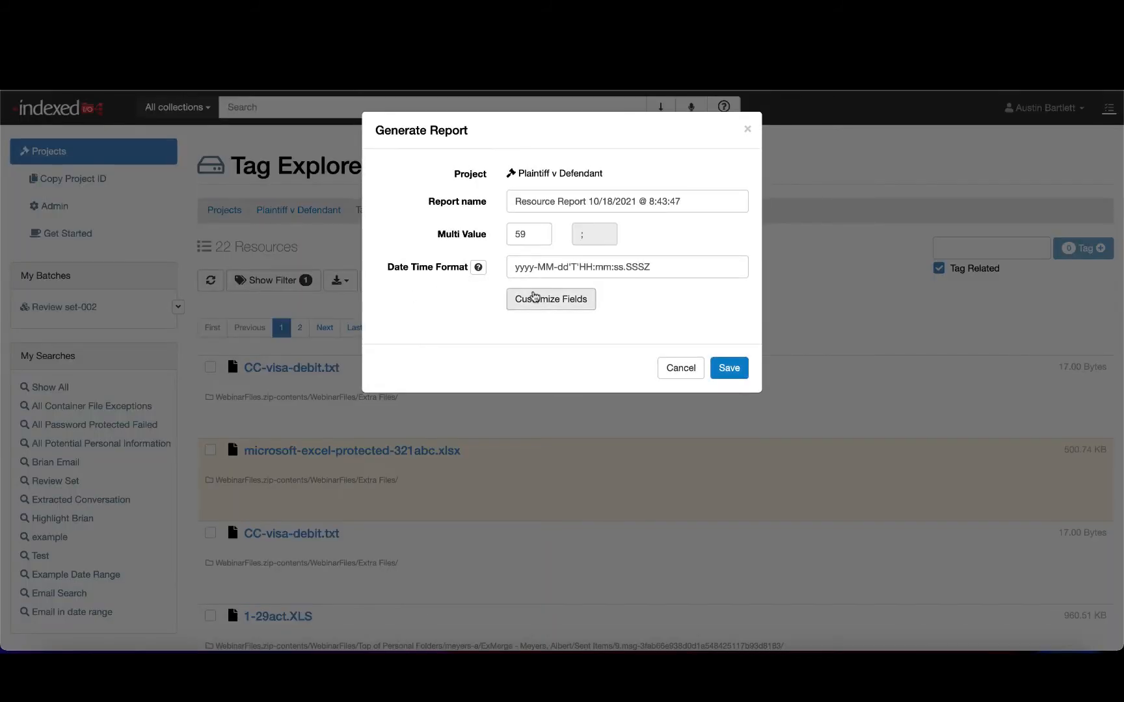
pyautogui.click(537, 297)
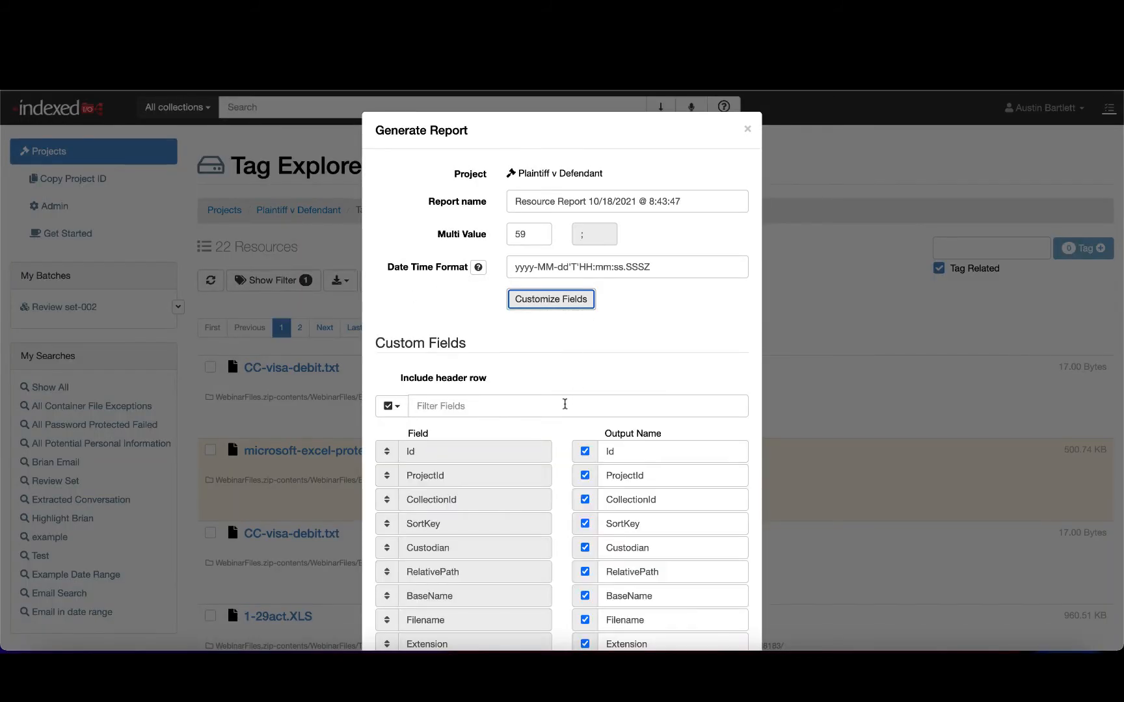
pyautogui.scroll(-3, 564, 403)
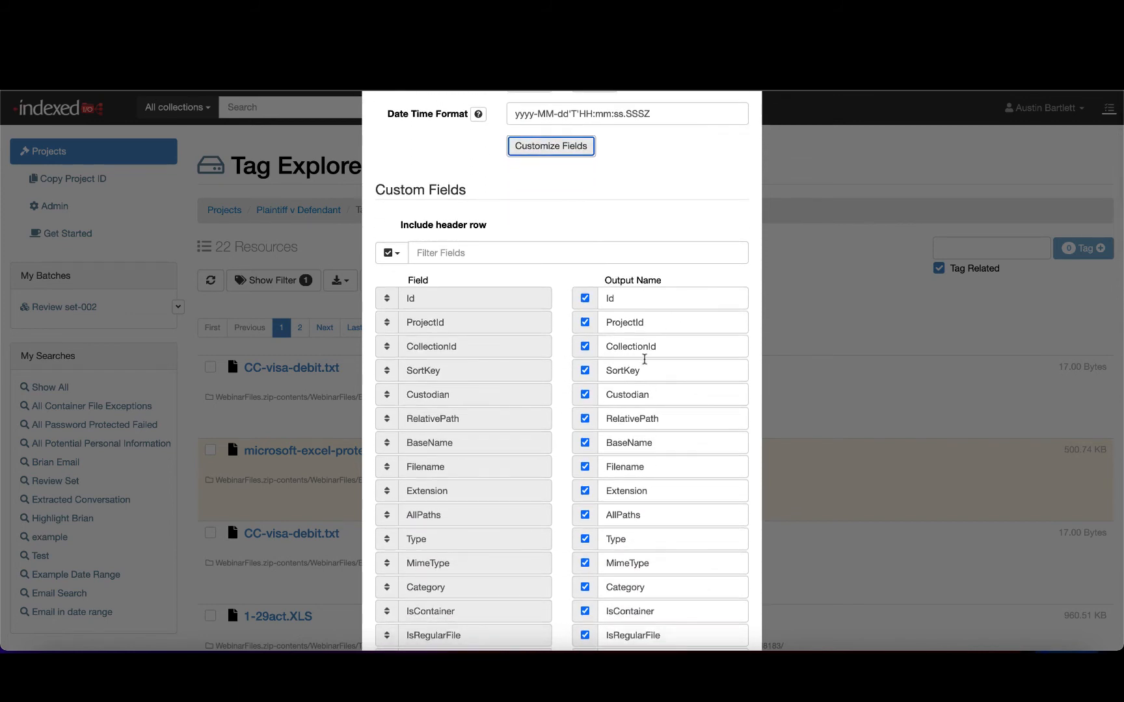
pyautogui.click(392, 252)
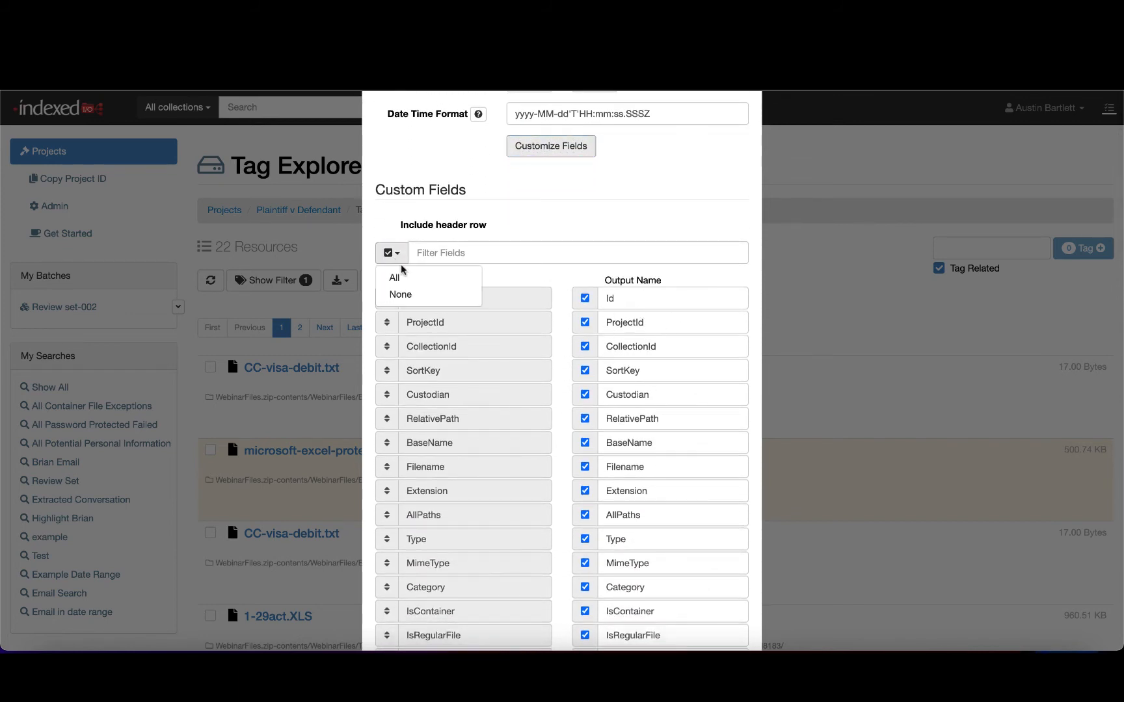
pyautogui.click(408, 294)
pyautogui.click(584, 298)
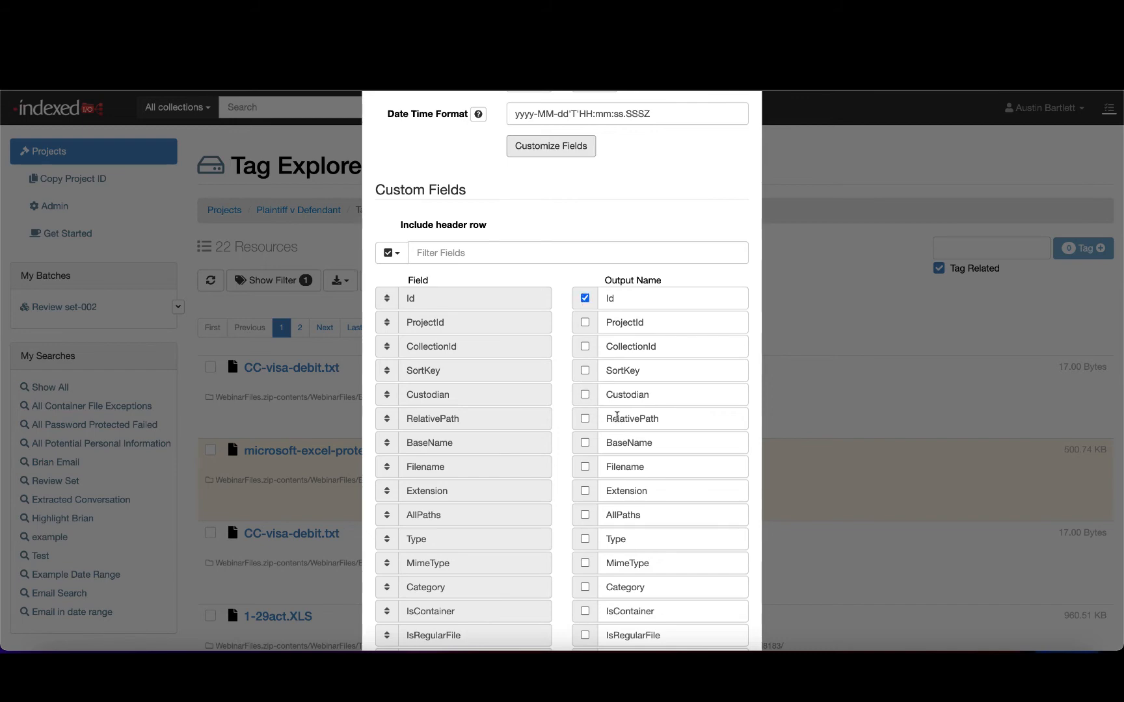
# - Add the Filename, EmailFrom, EmailTo, EmailCc and EmailBcc fields to the report and save it
pyautogui.click(584, 467)
pyautogui.scroll(-15, 585, 469)
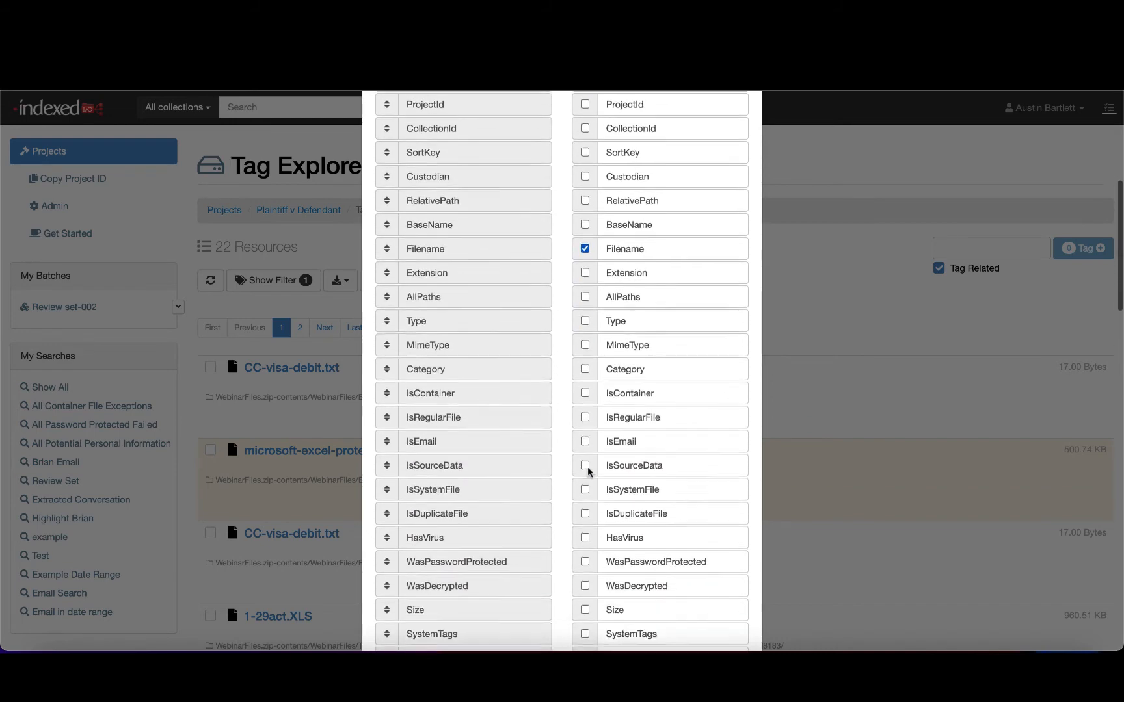
pyautogui.scroll(-6, 586, 468)
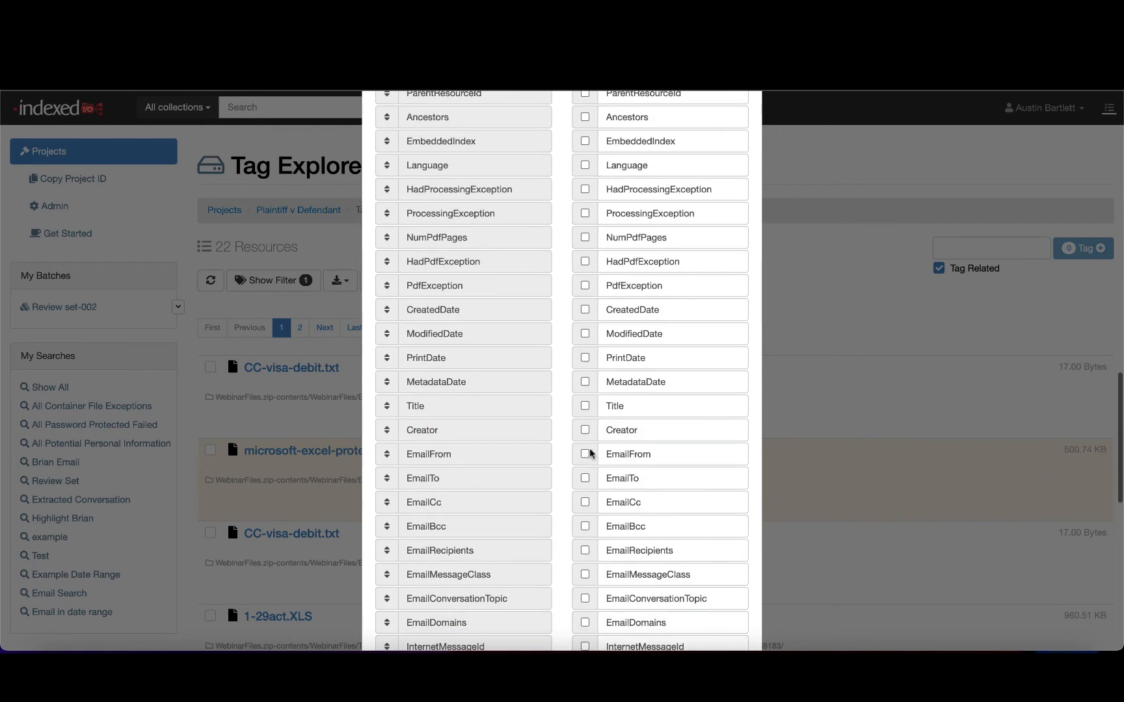
pyautogui.click(584, 454)
pyautogui.click(584, 478)
pyautogui.click(585, 502)
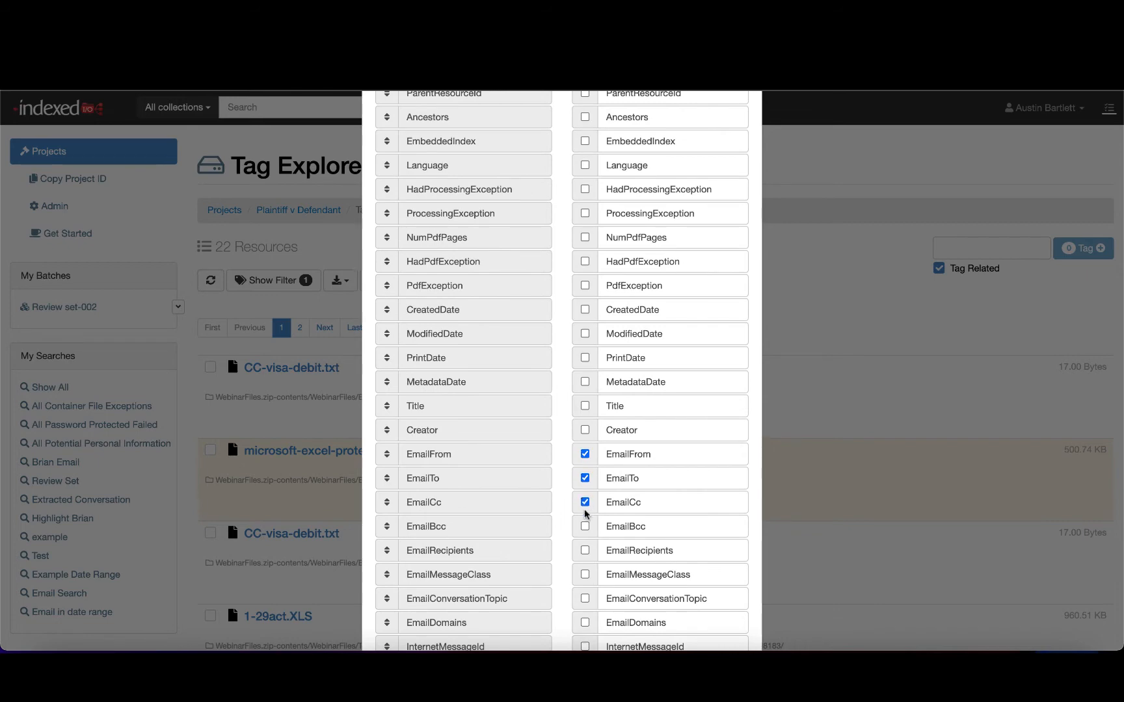
pyautogui.click(584, 526)
pyautogui.scroll(-8, 585, 525)
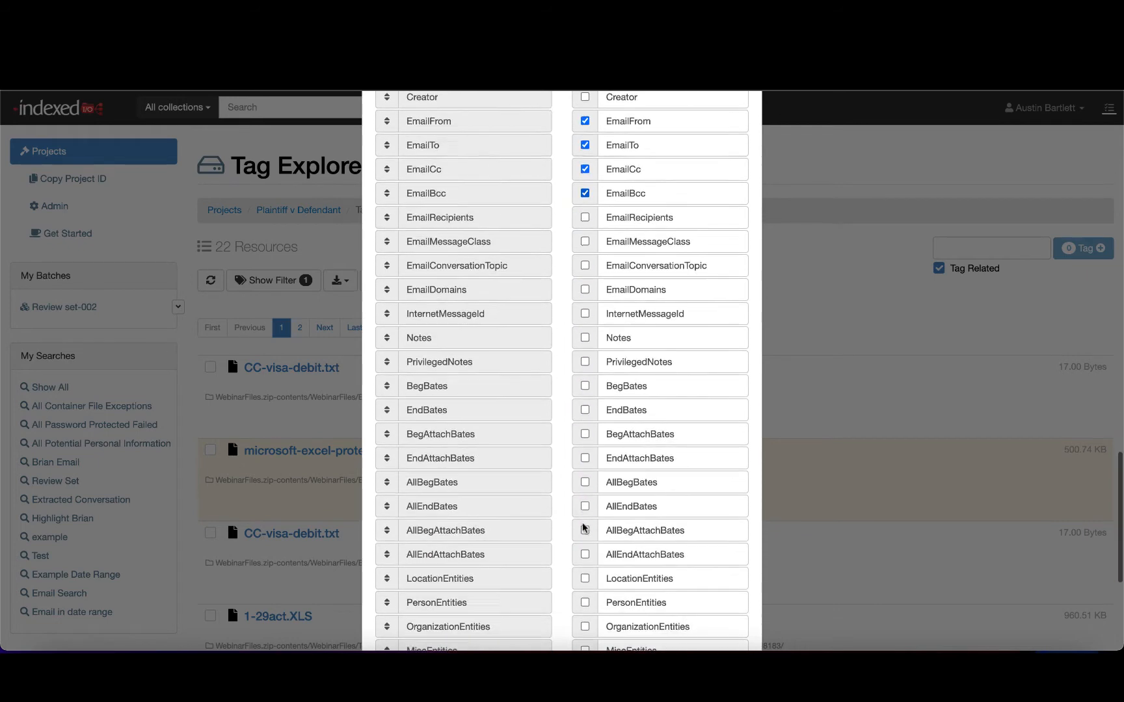
pyautogui.click(584, 272)
pyautogui.scroll(-4, 672, 324)
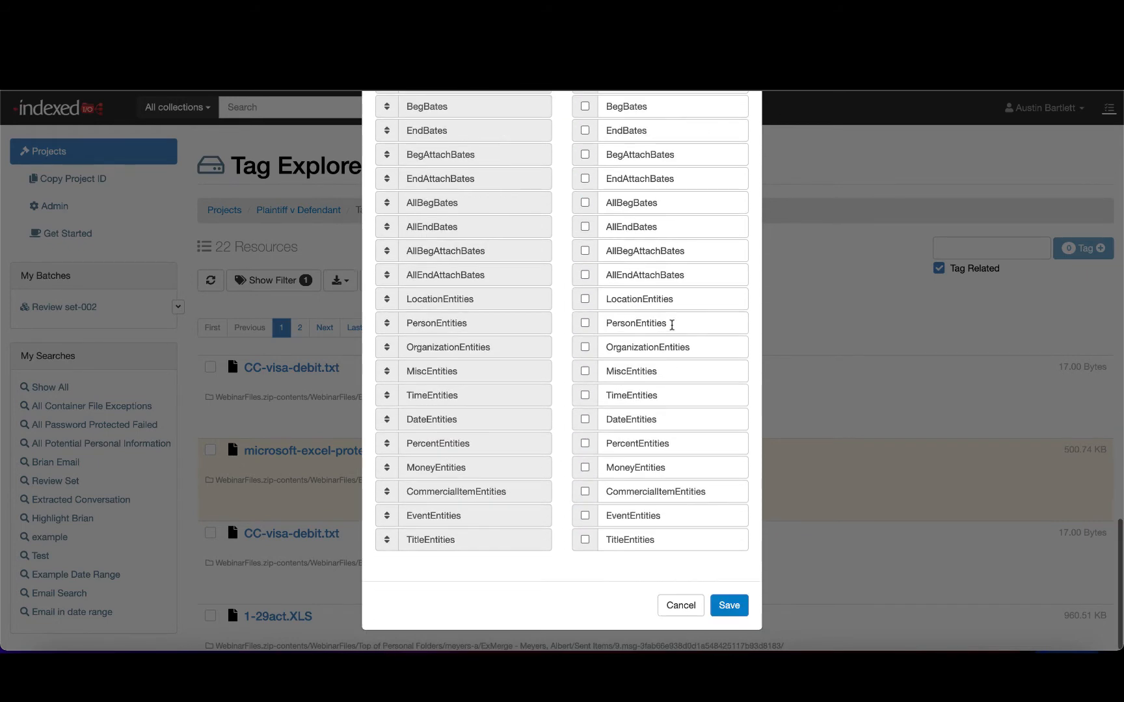
pyautogui.click(729, 605)
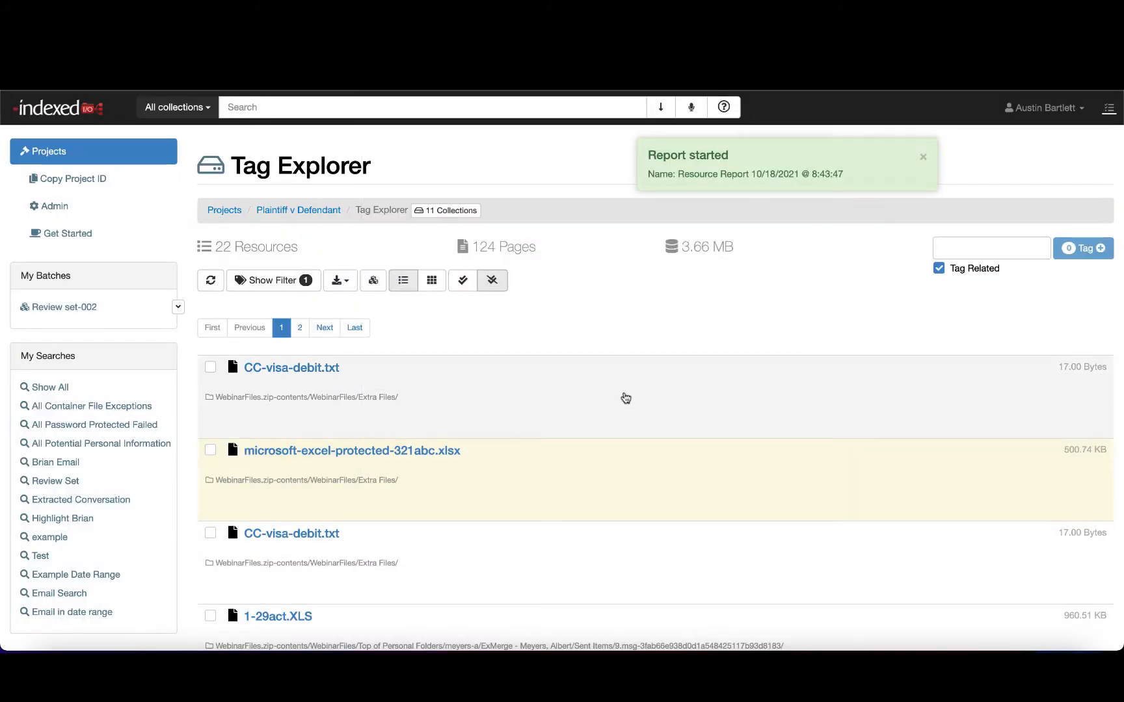
# - Go to the Plaintiff v Defendant project's Exports and start adding a new export
pyautogui.click(369, 282)
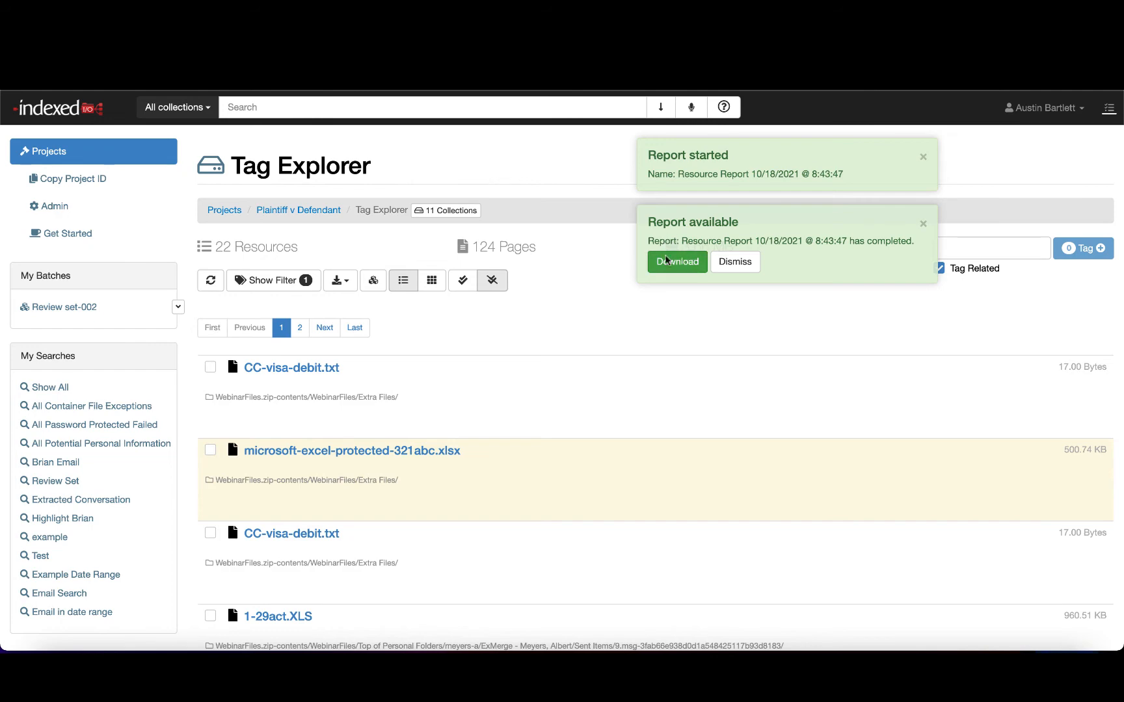
pyautogui.click(320, 211)
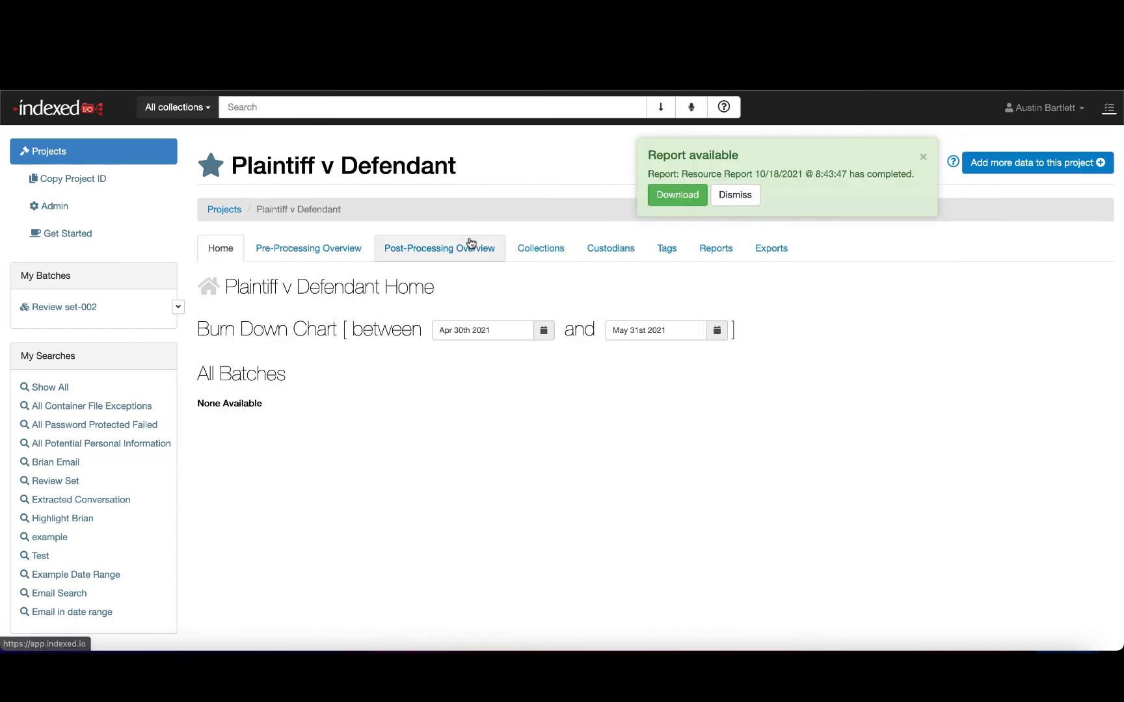
pyautogui.click(716, 250)
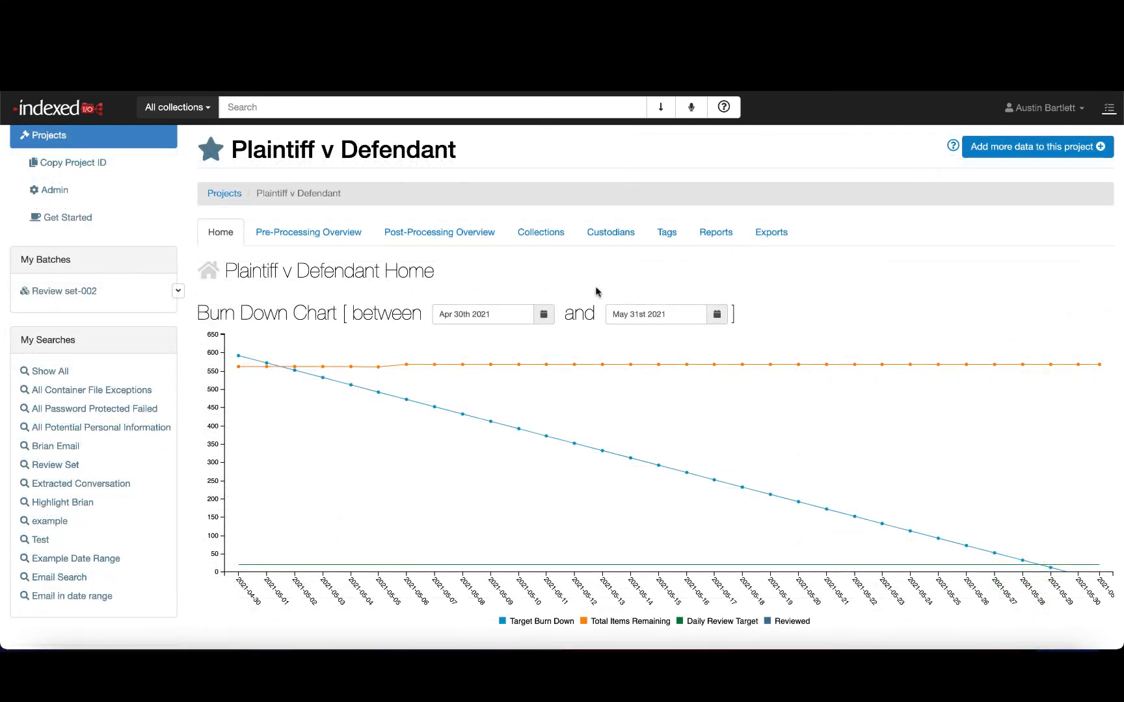
pyautogui.click(774, 234)
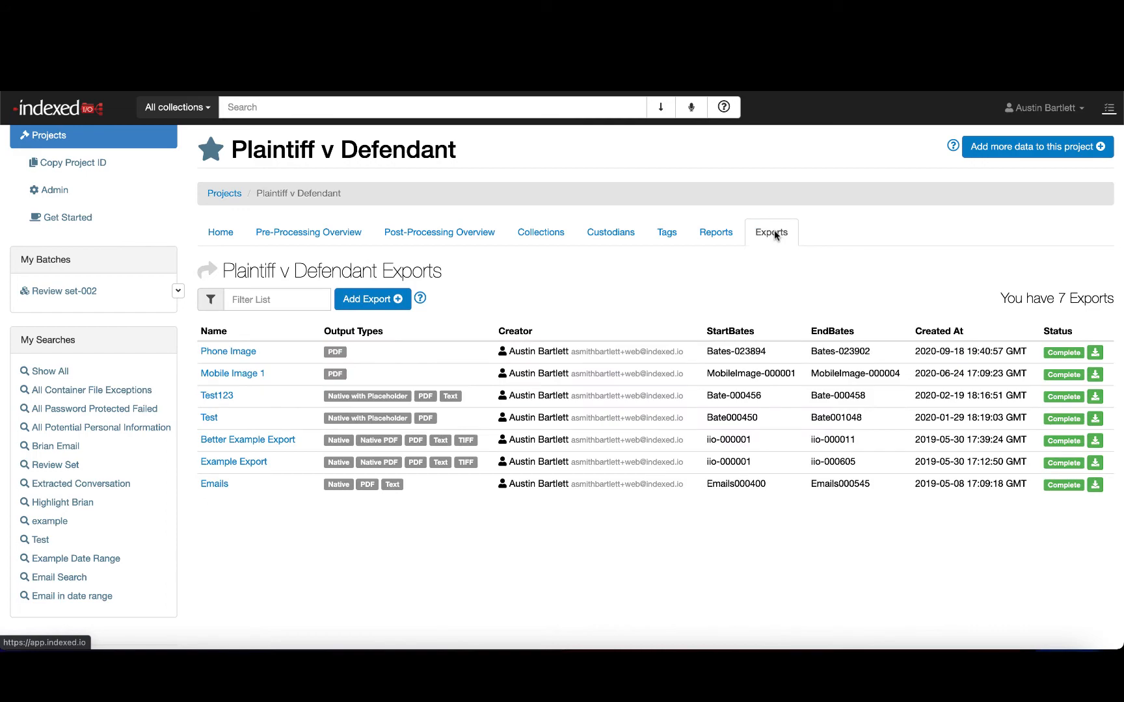
pyautogui.click(385, 300)
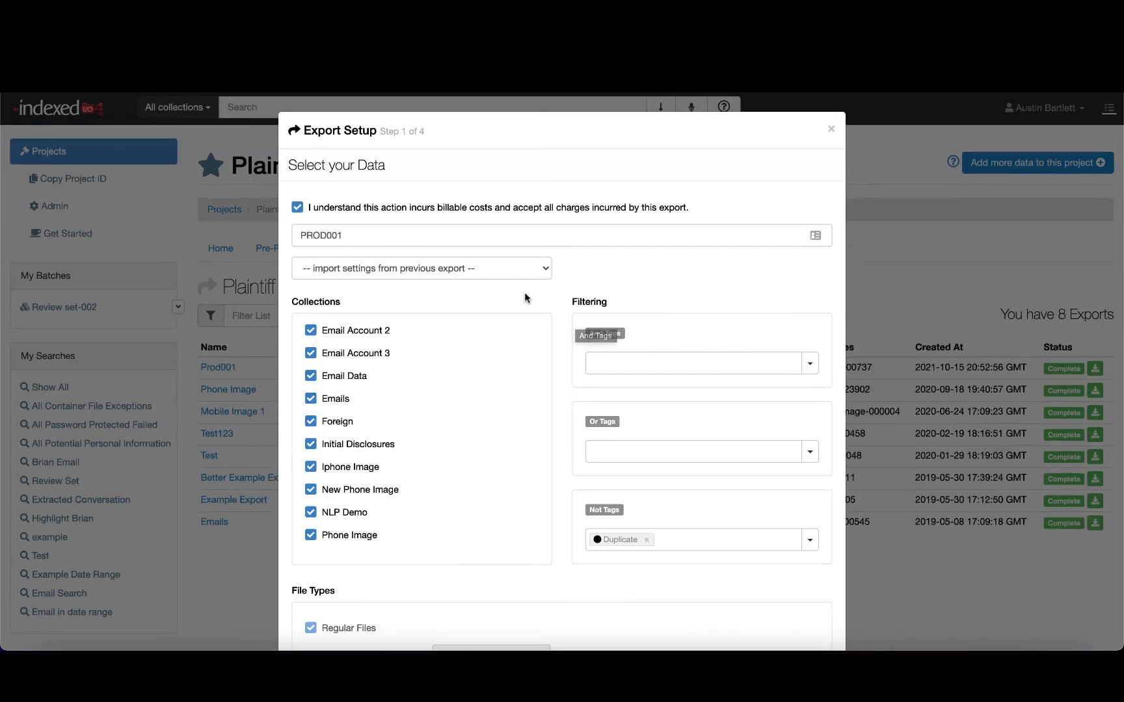
# - Exclude processing exceptions, no-page documents, duplicates and redacted documents, accept the selections and continue
pyautogui.scroll(3, 350, 401)
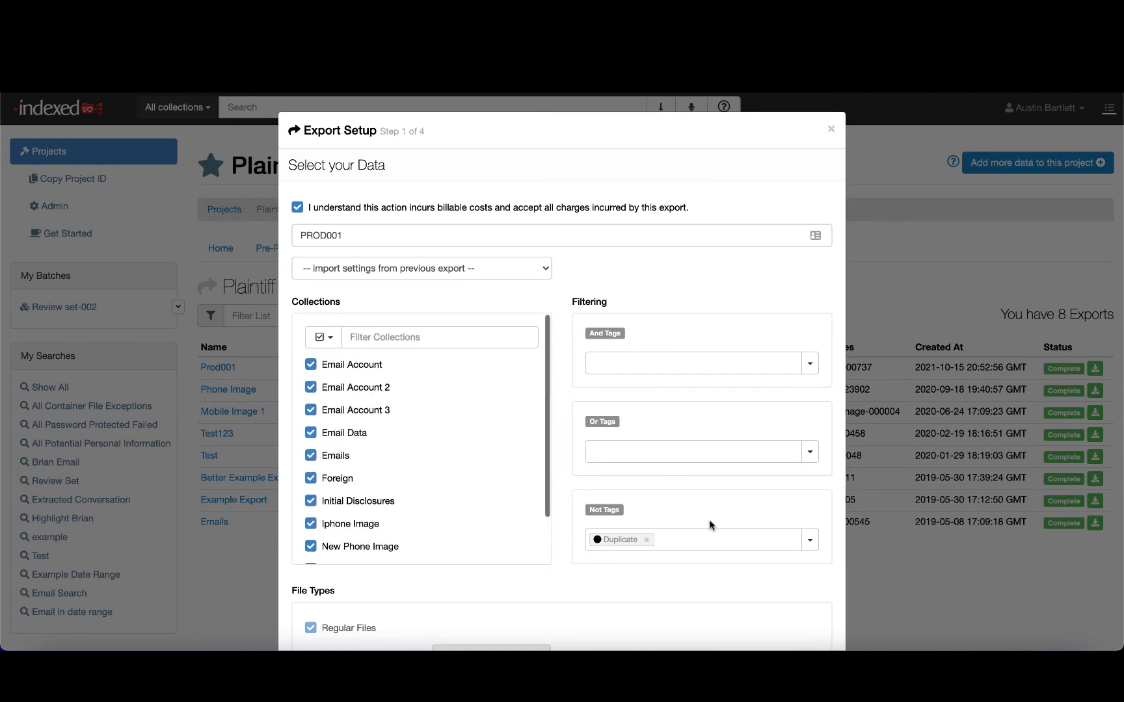
pyautogui.scroll(-5, 711, 417)
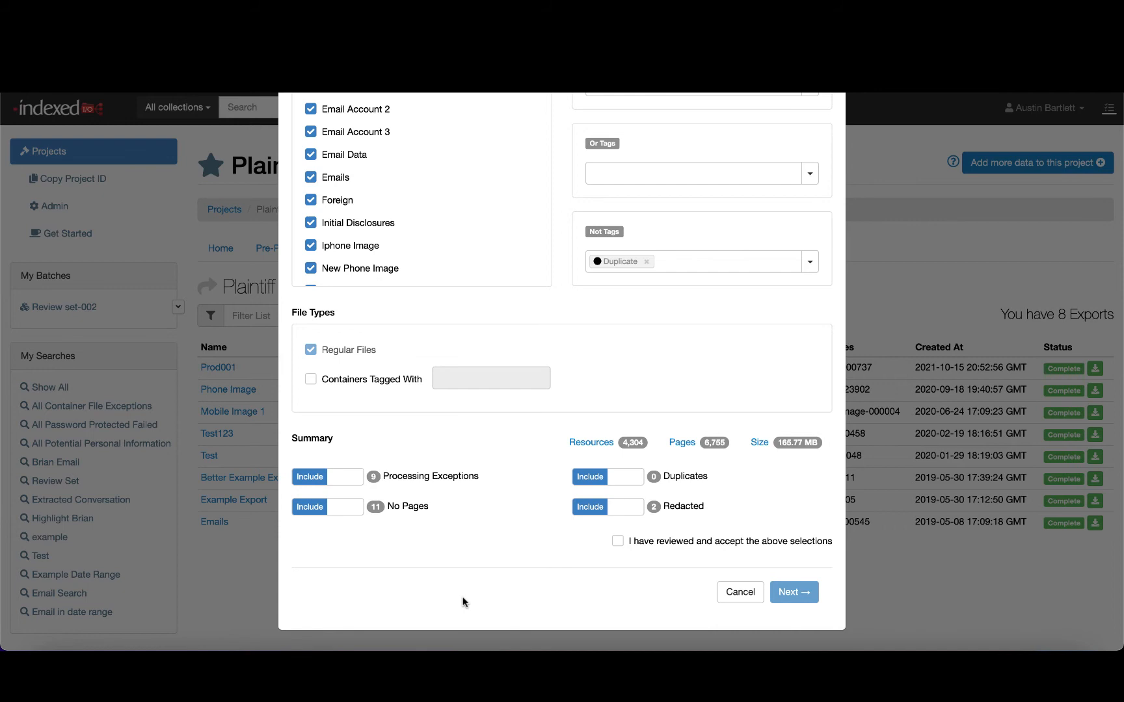
pyautogui.click(345, 510)
pyautogui.click(625, 507)
pyautogui.click(624, 477)
pyautogui.click(621, 506)
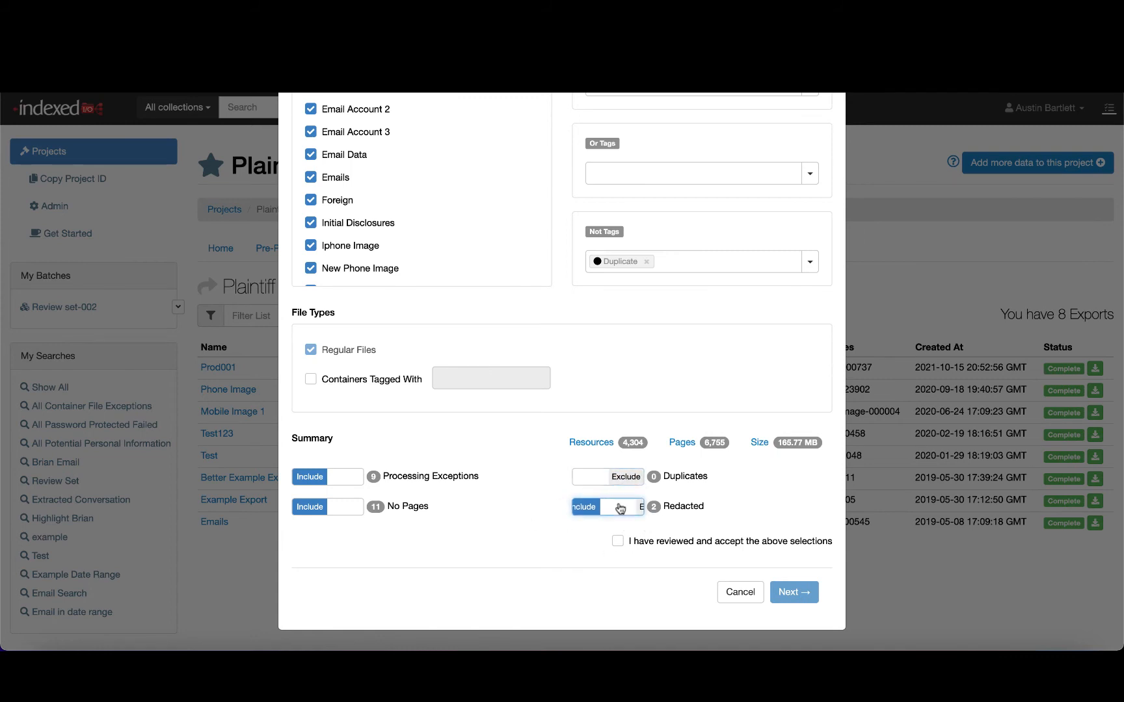
pyautogui.click(342, 508)
pyautogui.click(342, 477)
pyautogui.click(618, 541)
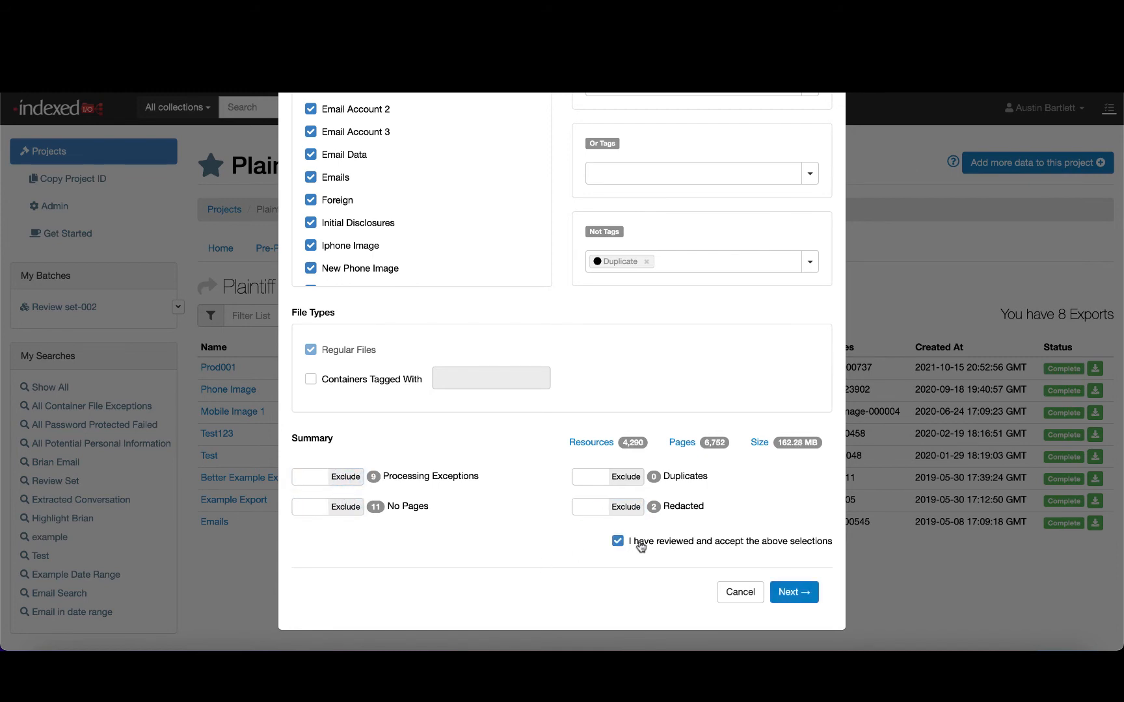
pyautogui.click(794, 592)
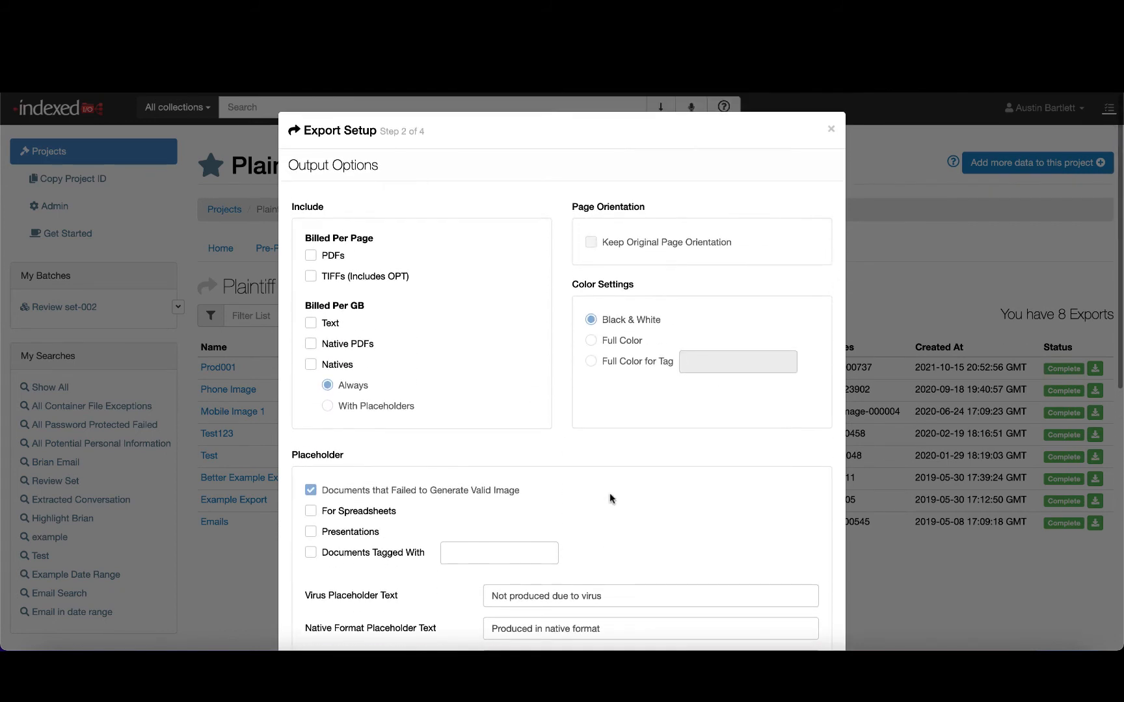
# - Include PDFs in the export output and set the color setting to Full Color
pyautogui.click(311, 256)
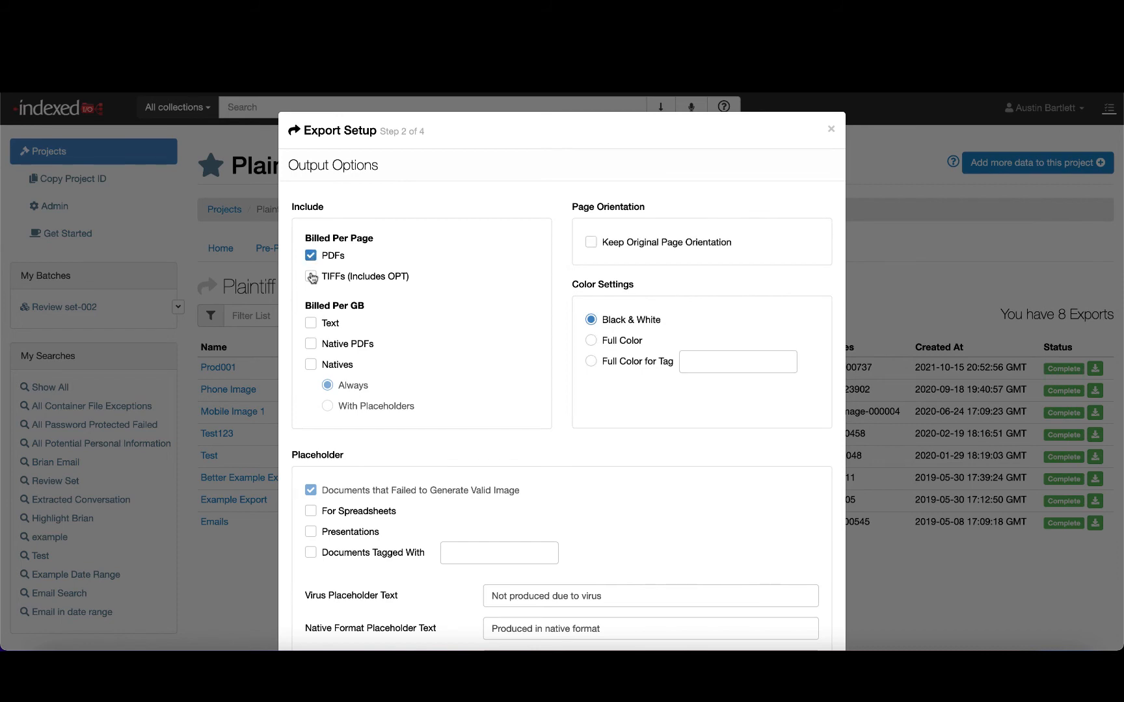
pyautogui.click(590, 341)
pyautogui.scroll(-5, 595, 527)
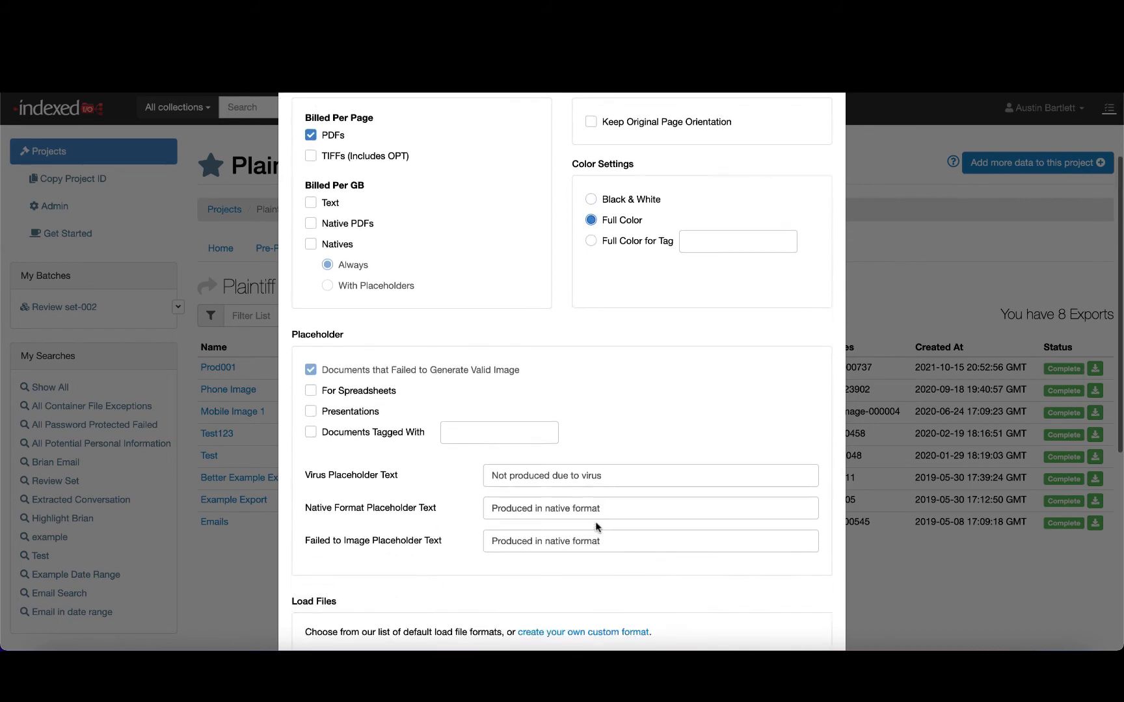
pyautogui.click(376, 487)
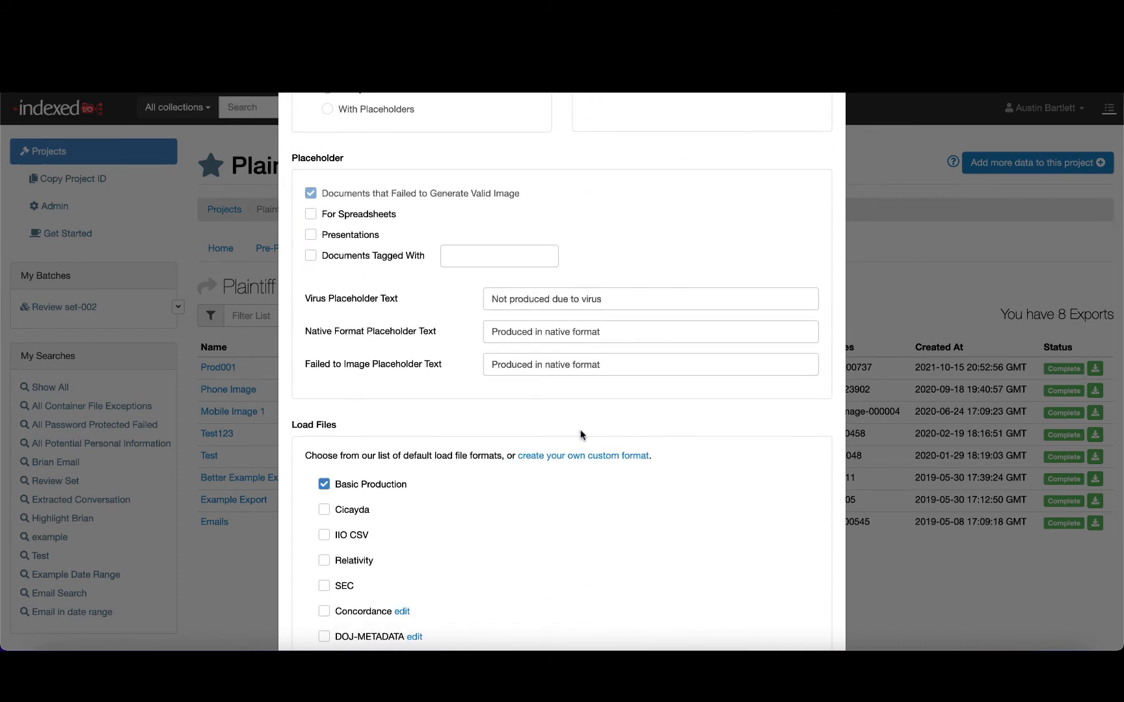
pyautogui.scroll(-3, 581, 432)
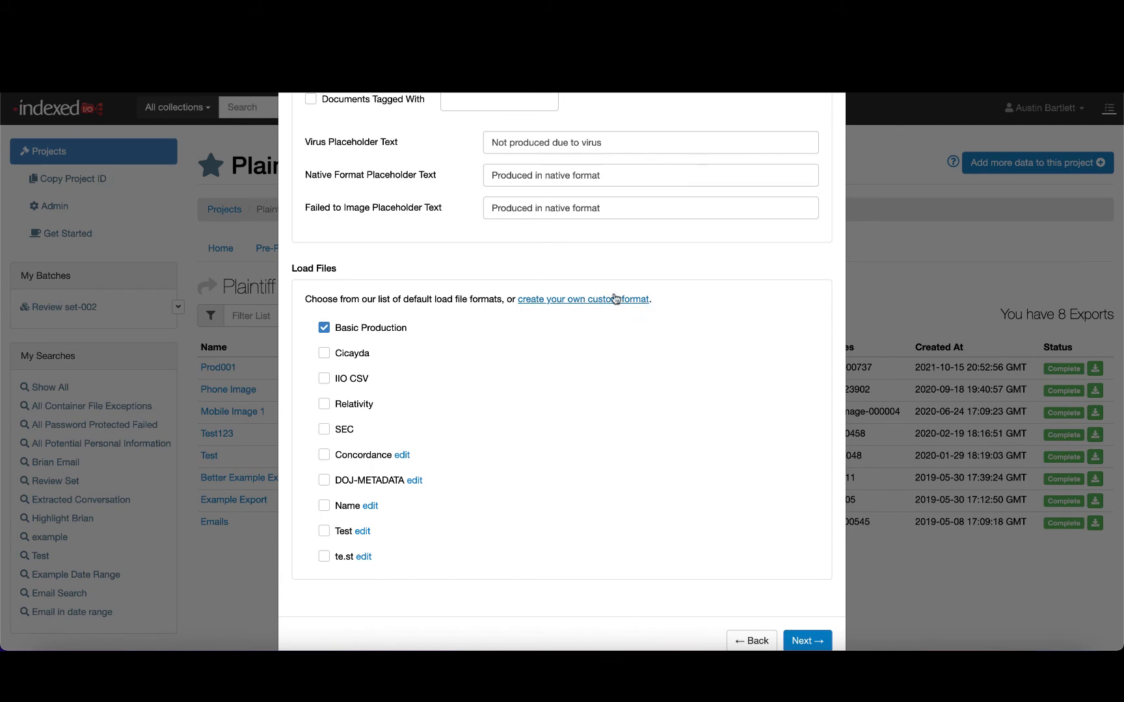
pyautogui.click(637, 297)
pyautogui.scroll(5, 532, 406)
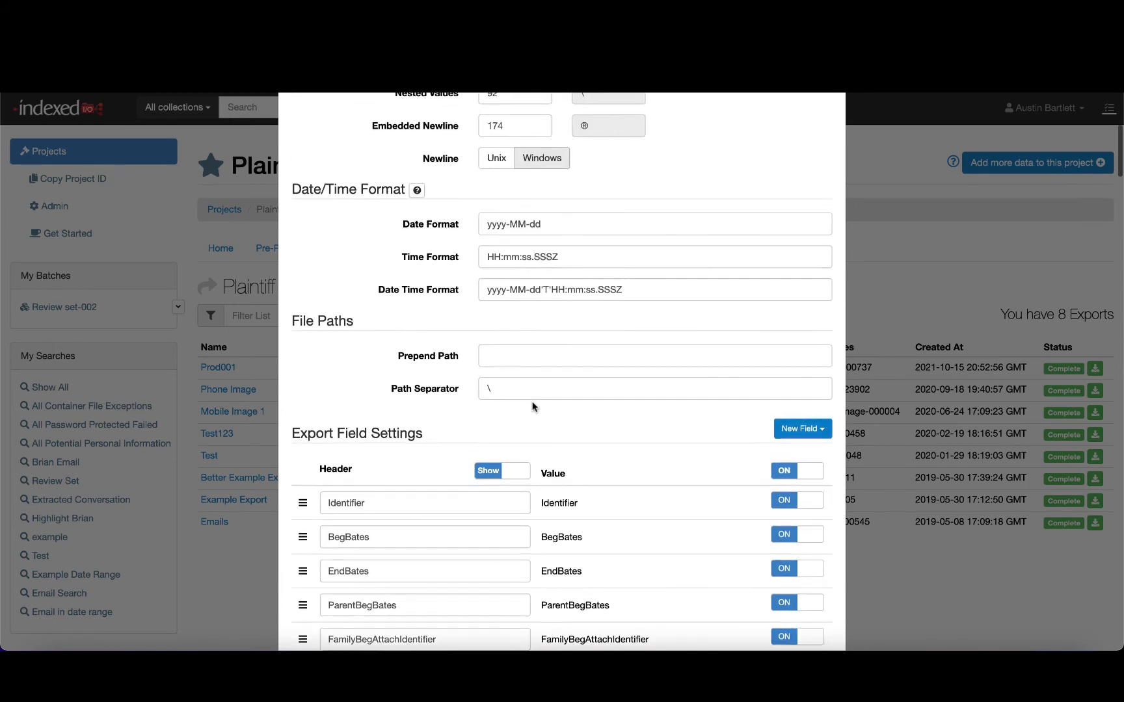
pyautogui.scroll(3, 586, 251)
pyautogui.scroll(6, 586, 247)
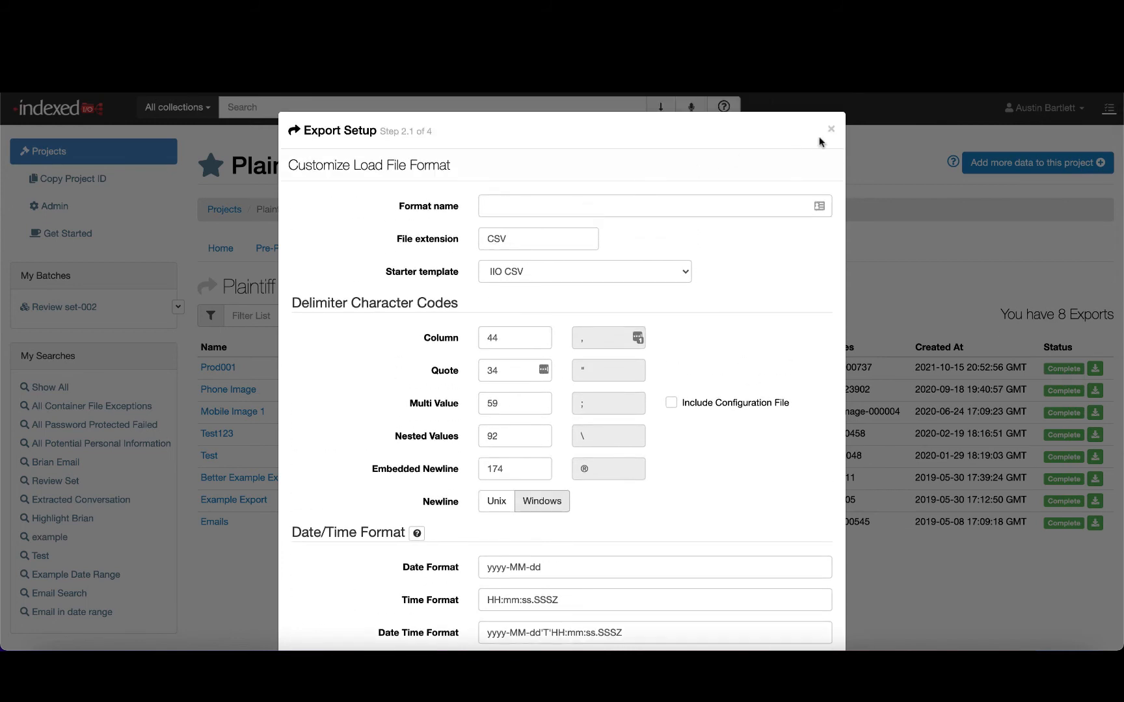
pyautogui.click(830, 129)
# - Set the Bates numbering filename prefix to PROD and the start value to 123
pyautogui.click(799, 608)
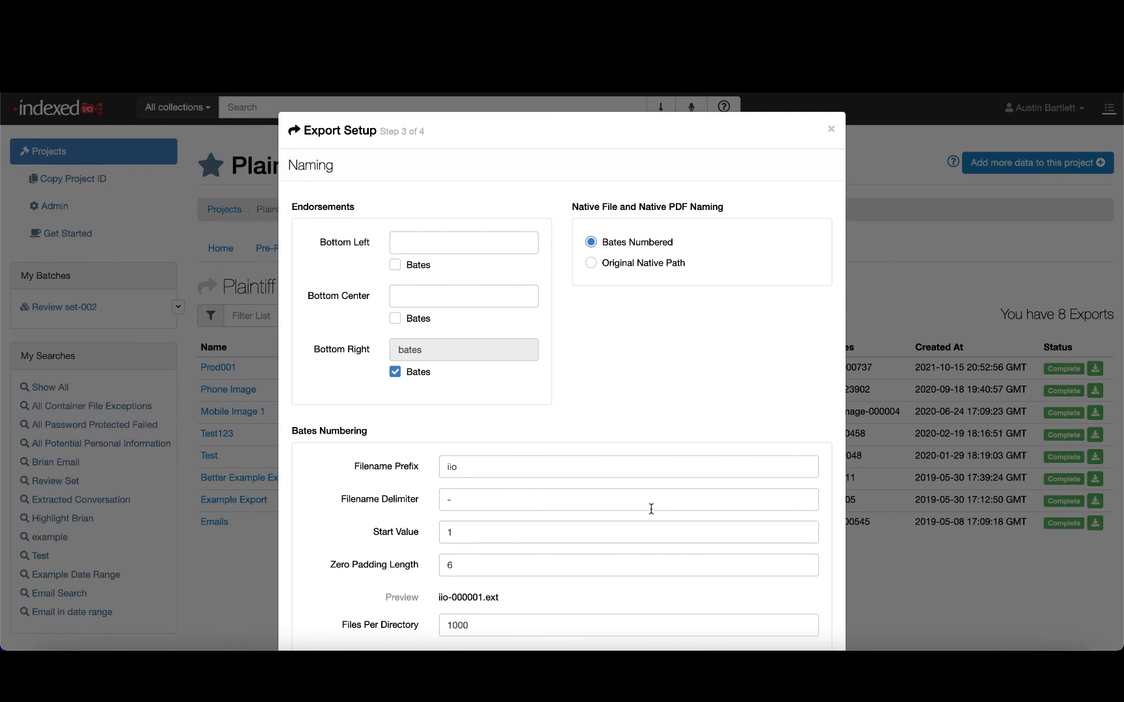
pyautogui.doubleClick(474, 467)
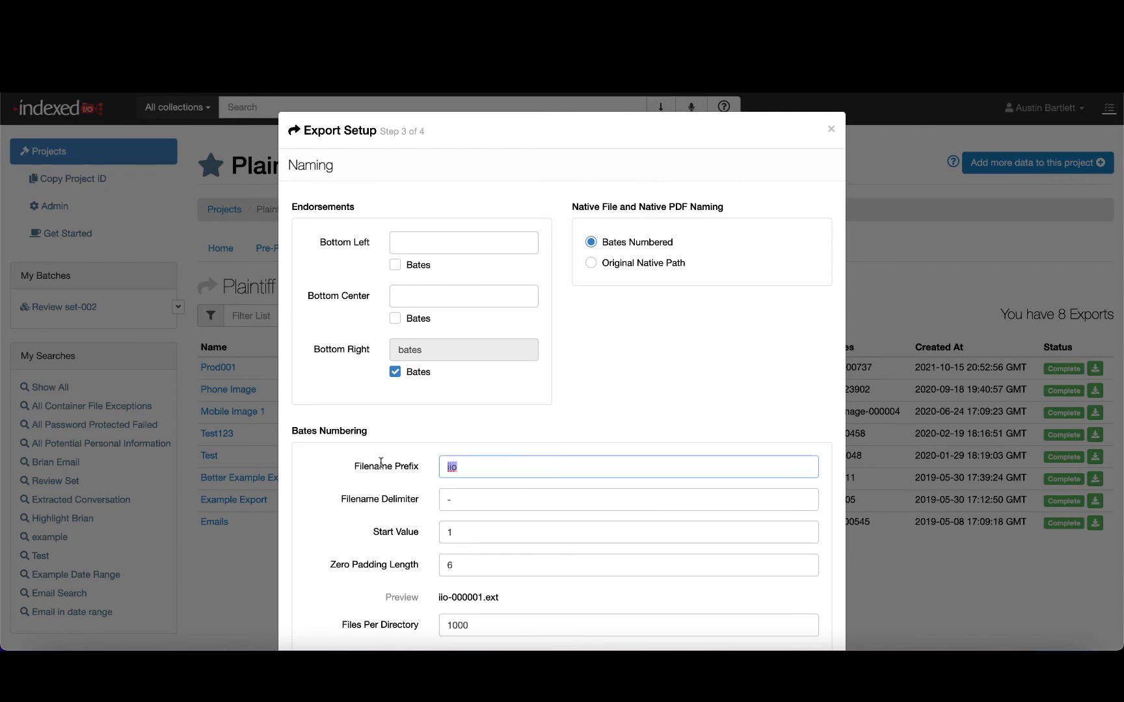
pyautogui.write('PROD')
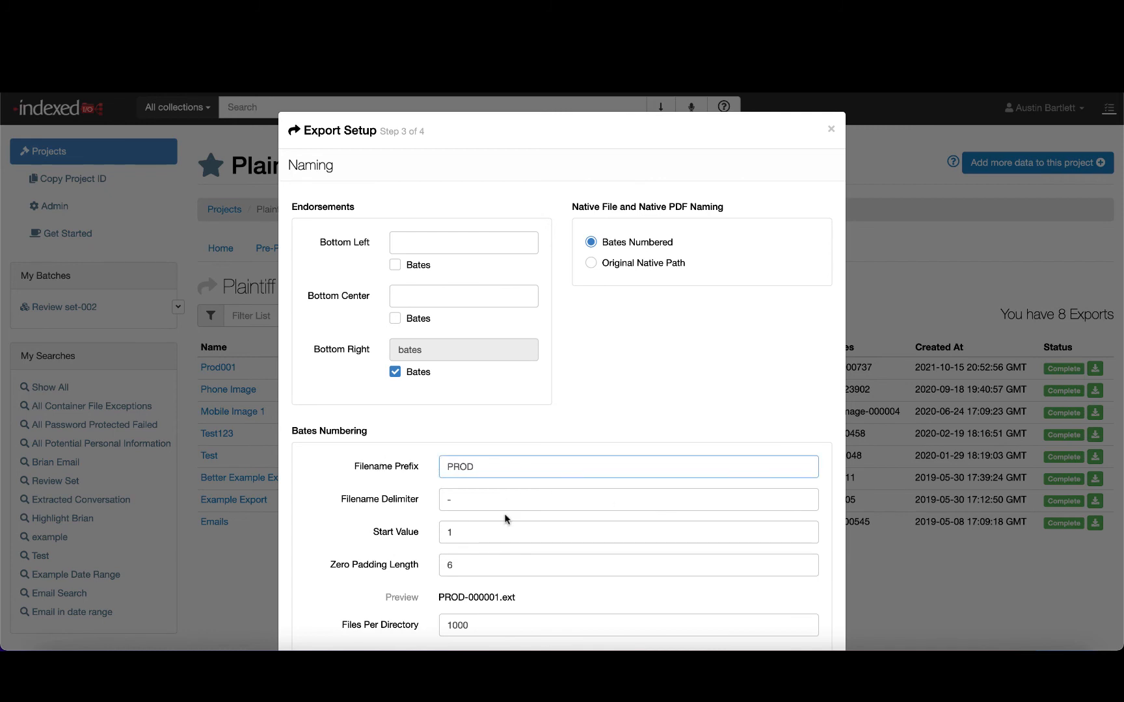
pyautogui.doubleClick(476, 532)
pyautogui.write('123')
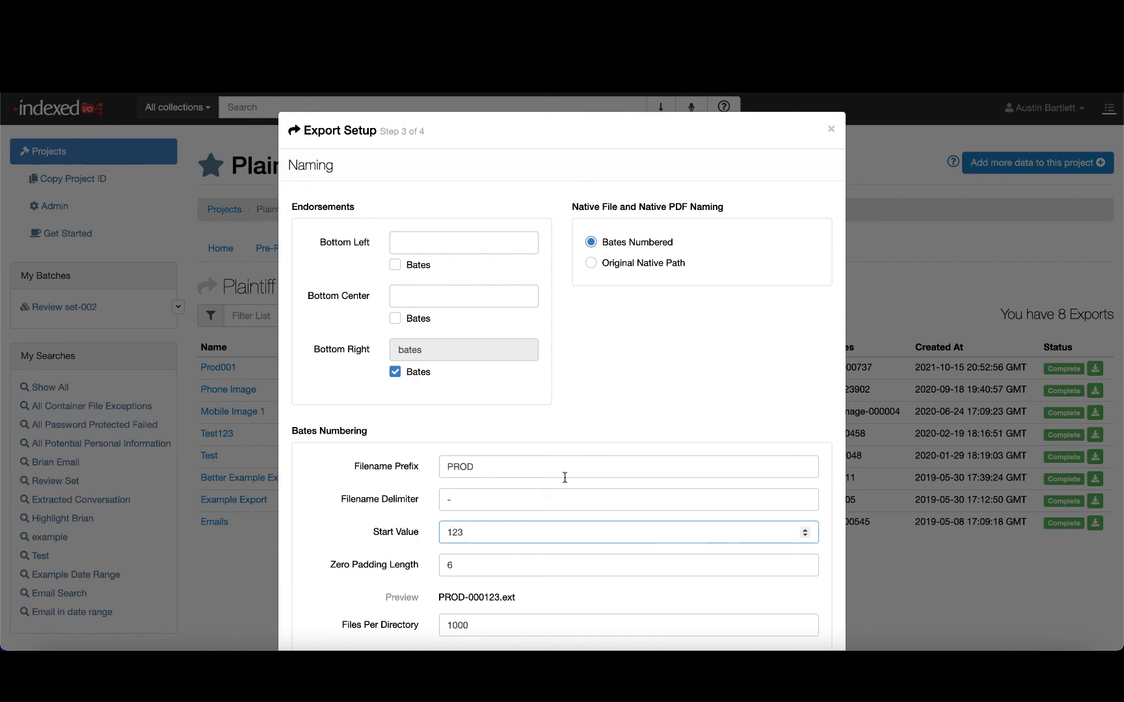
# - Set the bottom-left endorsement to Confidential and continue to the export summary
pyautogui.scroll(-4, 563, 475)
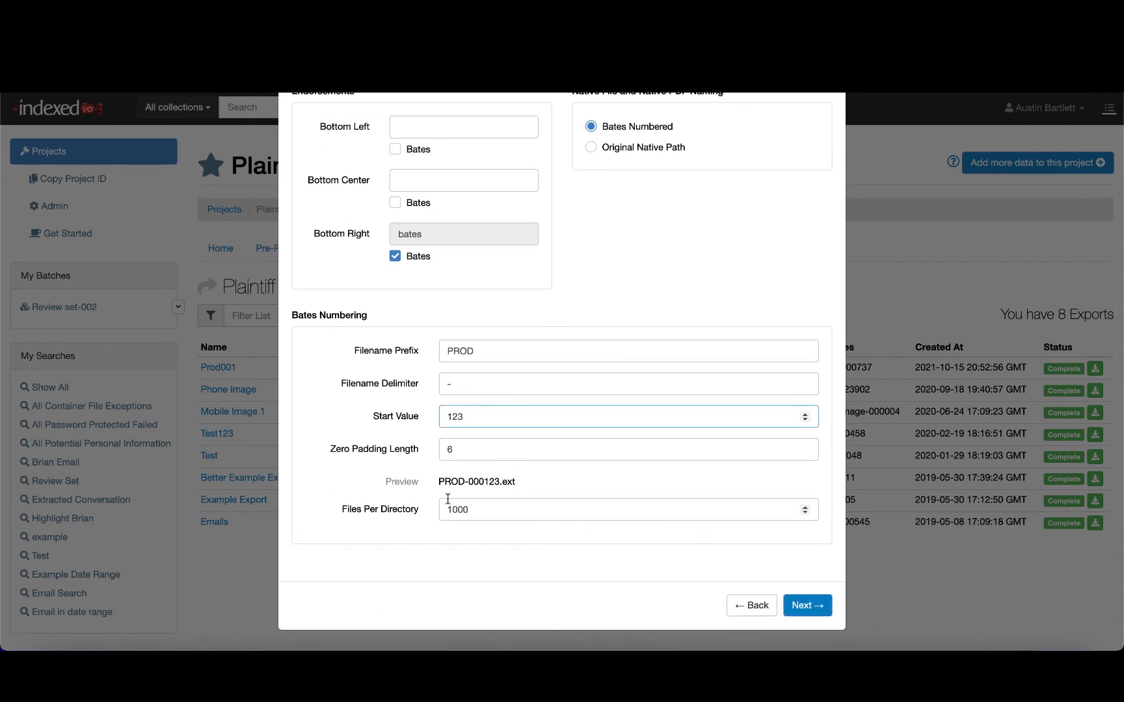
pyautogui.scroll(3, 448, 498)
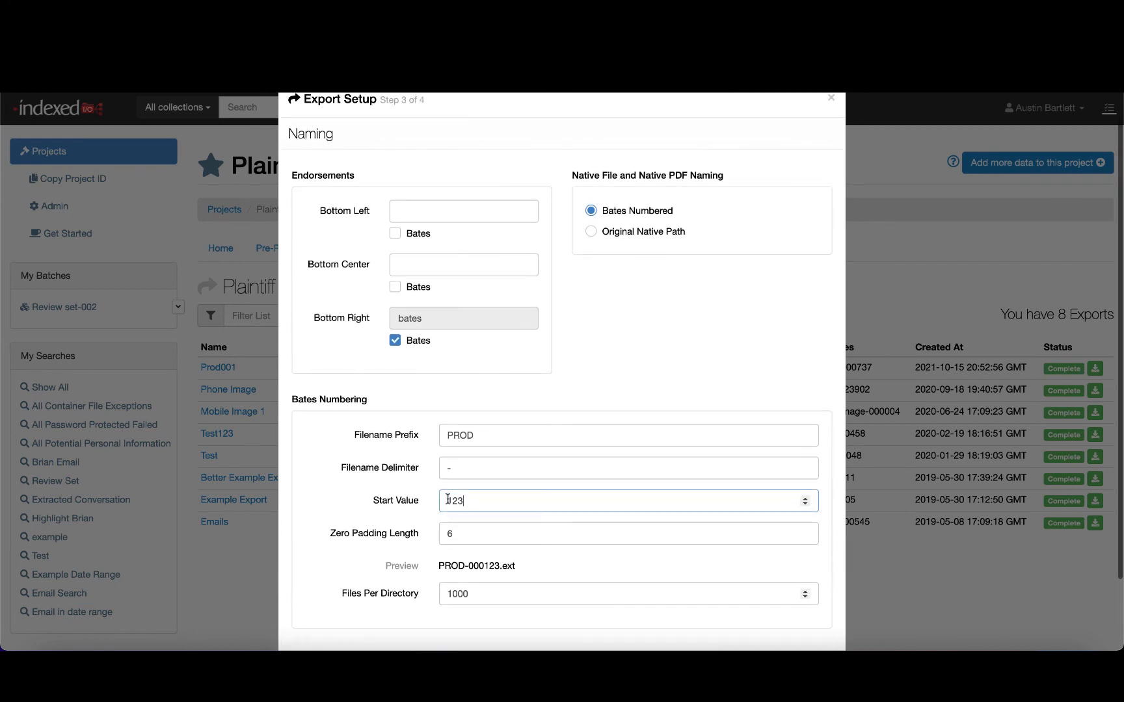
pyautogui.click(444, 206)
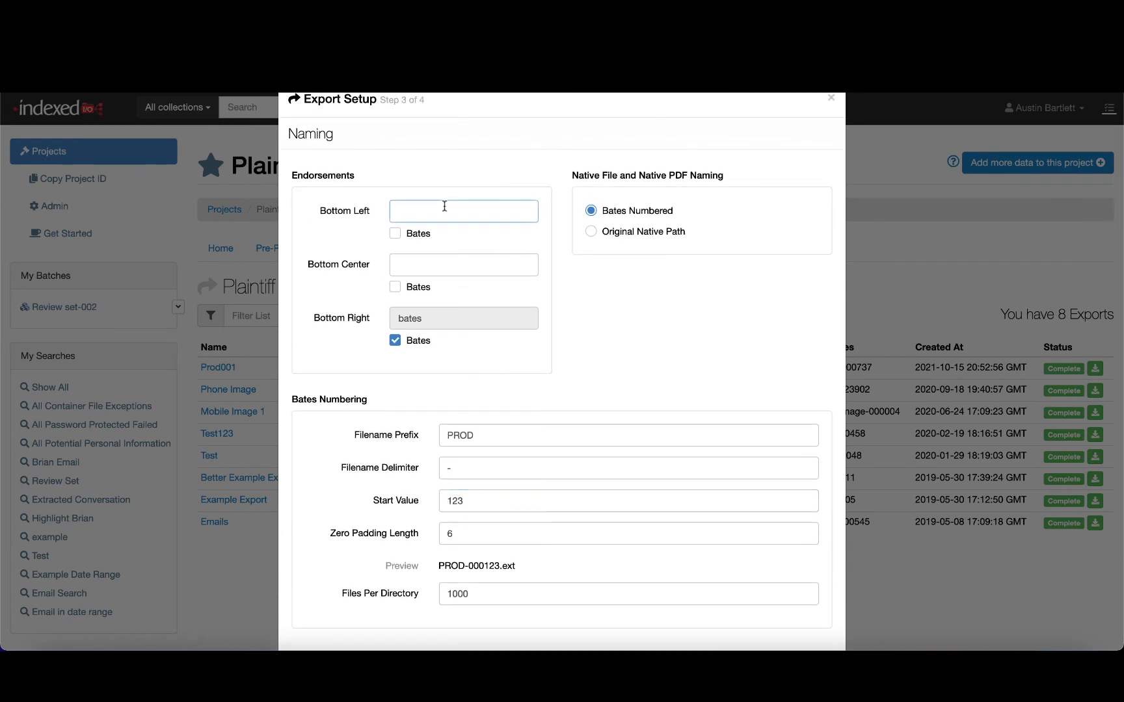
pyautogui.write('COnfidential')
pyautogui.click(482, 256)
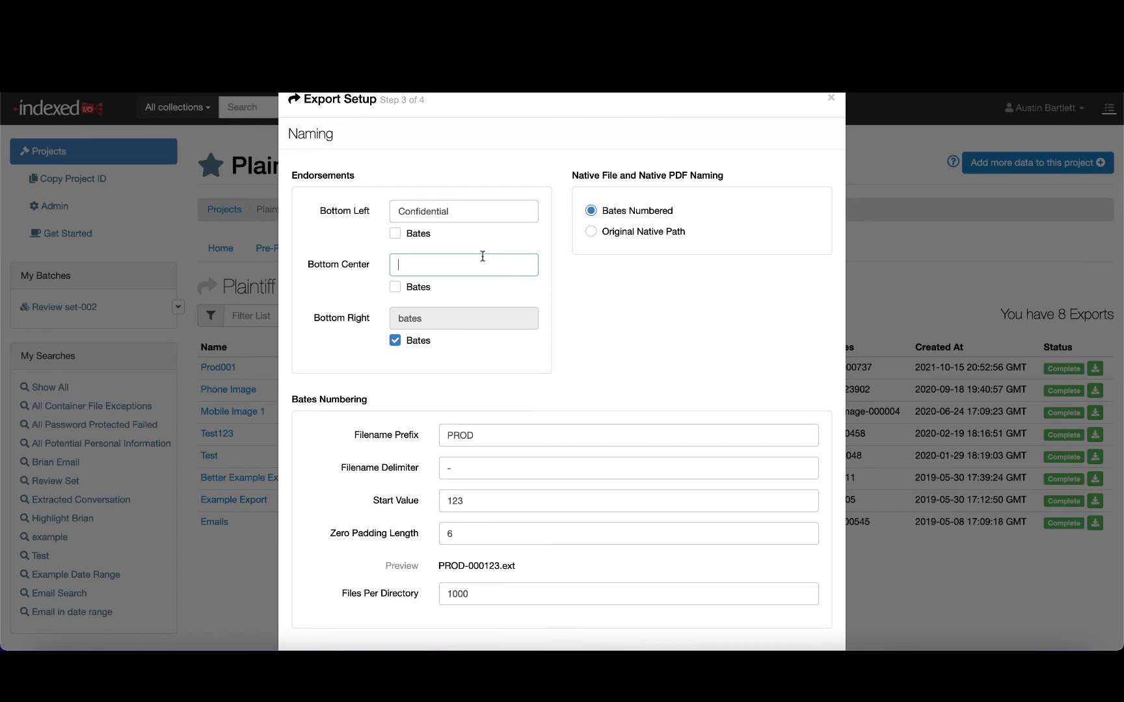
pyautogui.scroll(-3, 482, 256)
pyautogui.click(806, 605)
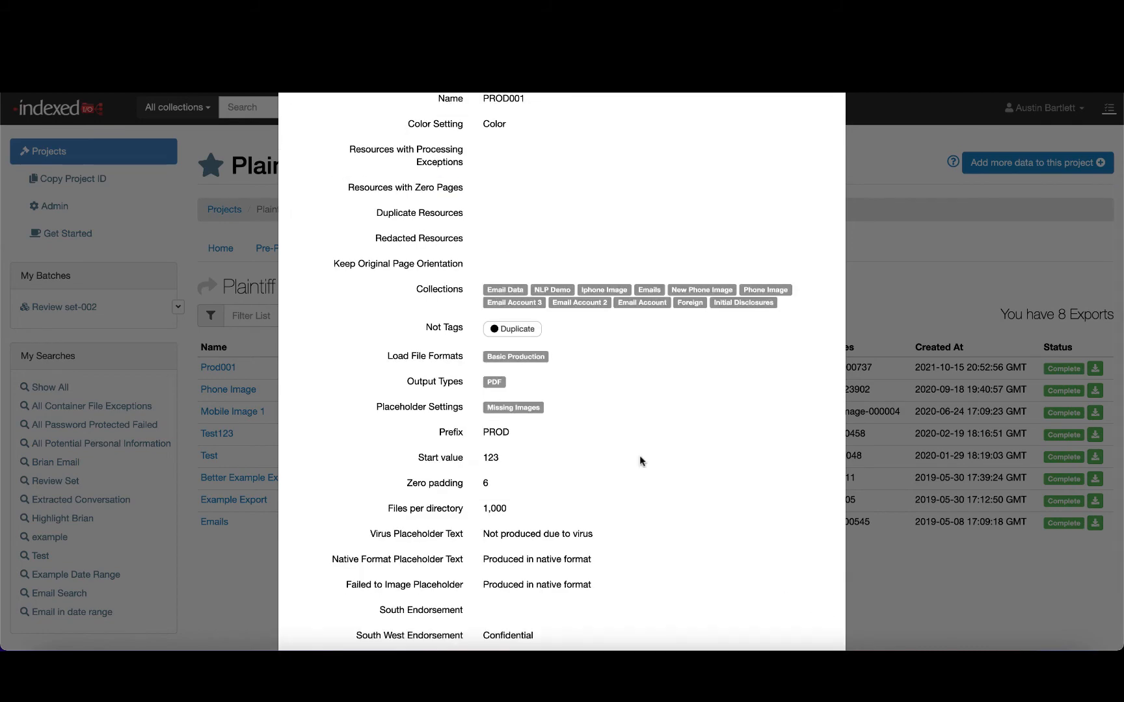
# - Review the export setup summary and close the export dialog
pyautogui.scroll(3, 640, 459)
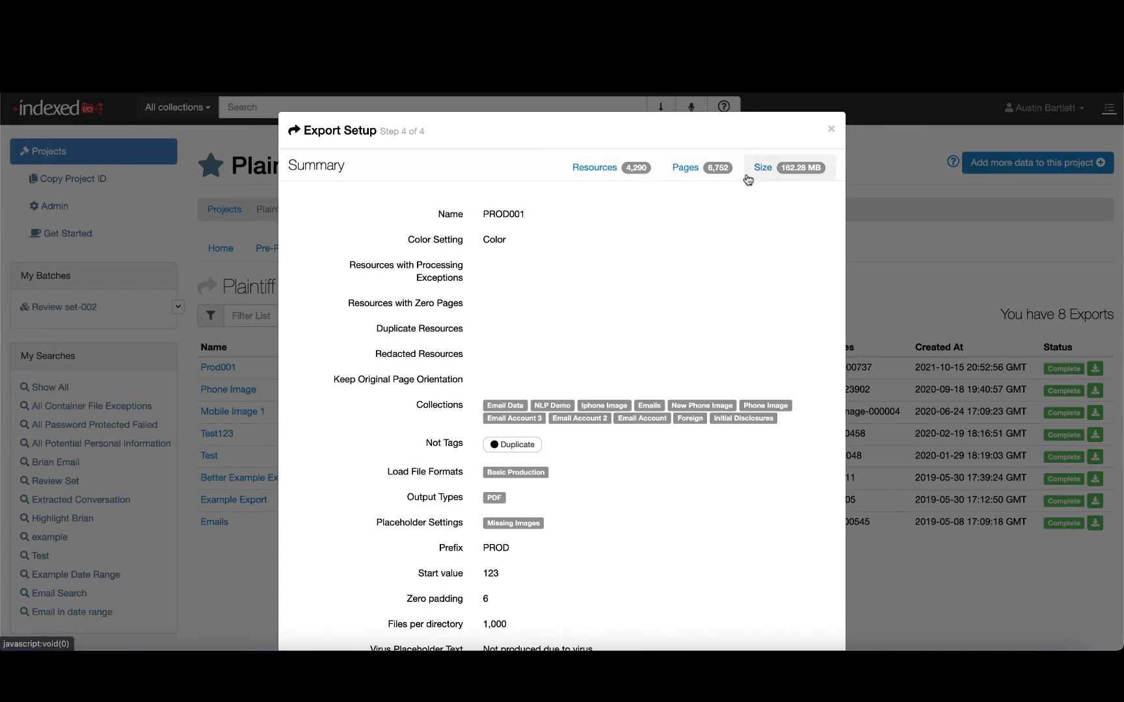
pyautogui.scroll(-5, 552, 286)
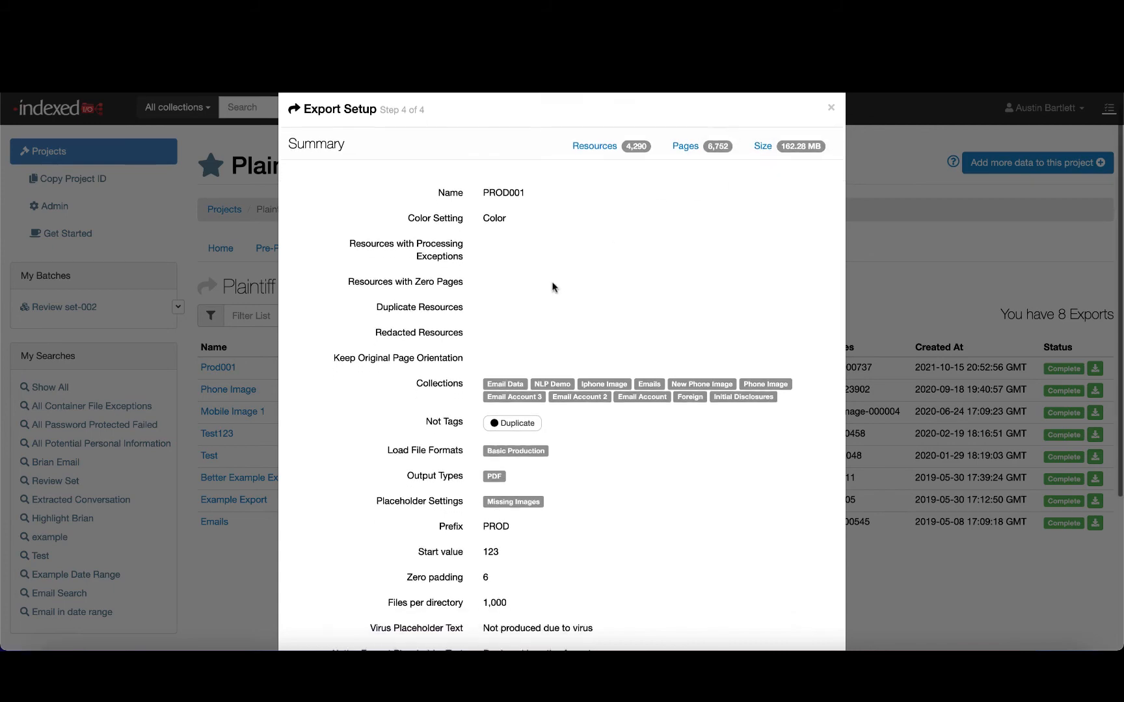
pyautogui.scroll(-1, 552, 215)
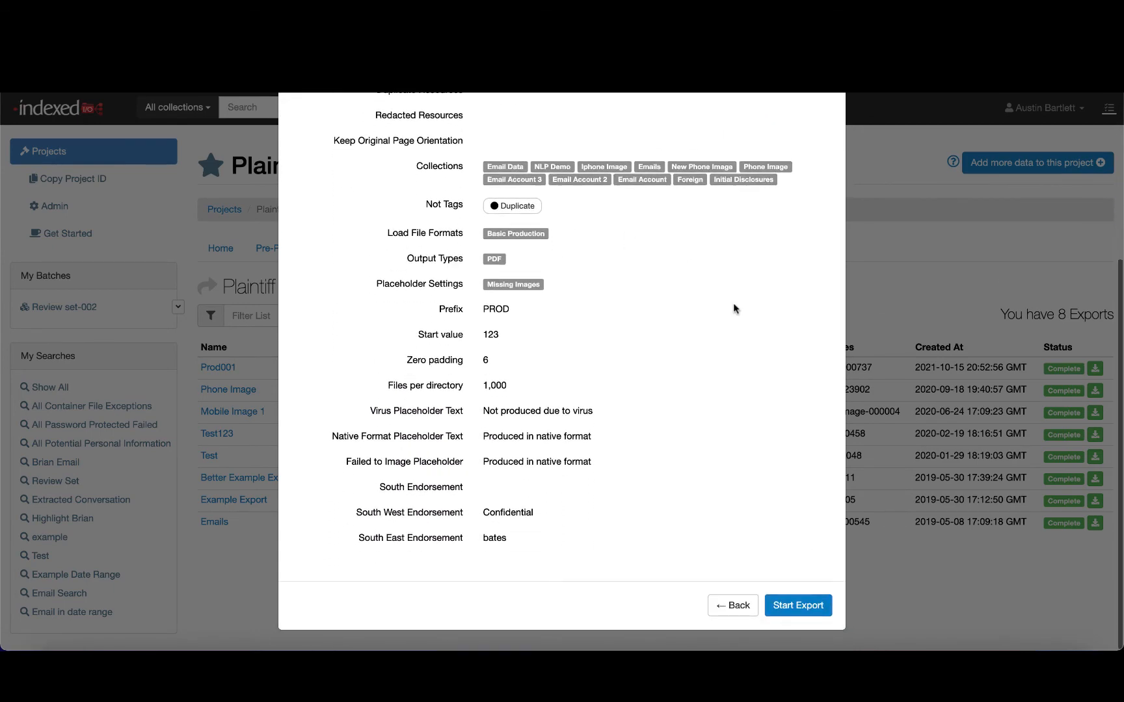
pyautogui.scroll(5, 807, 610)
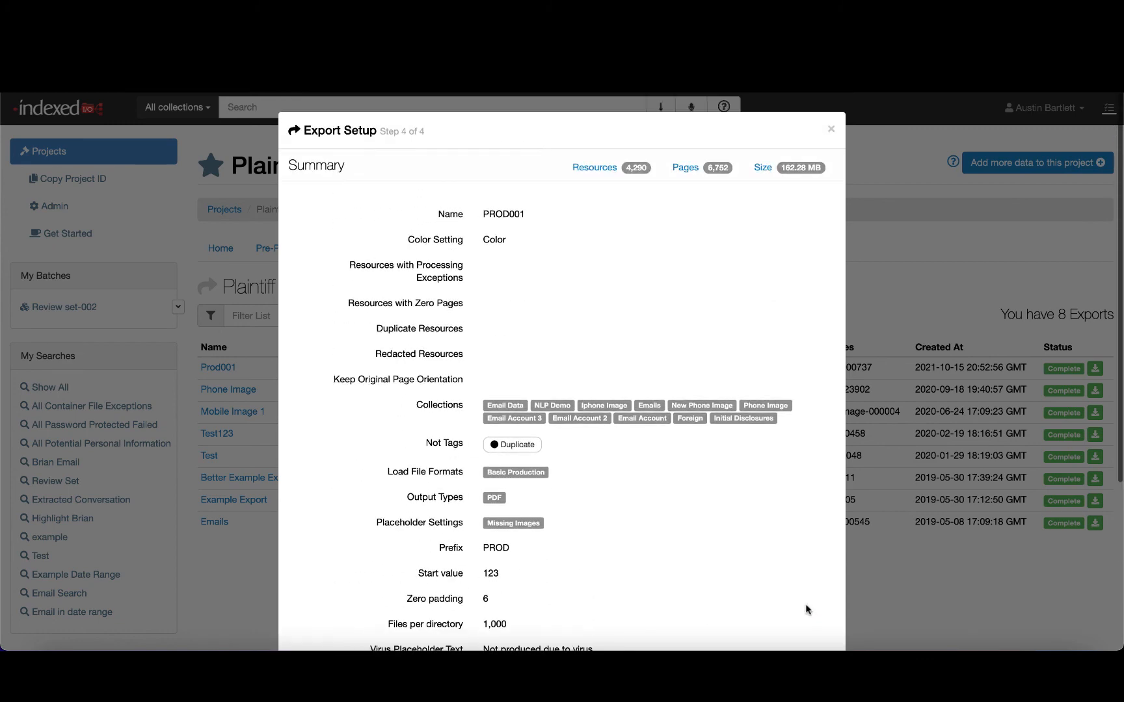
pyautogui.click(831, 129)
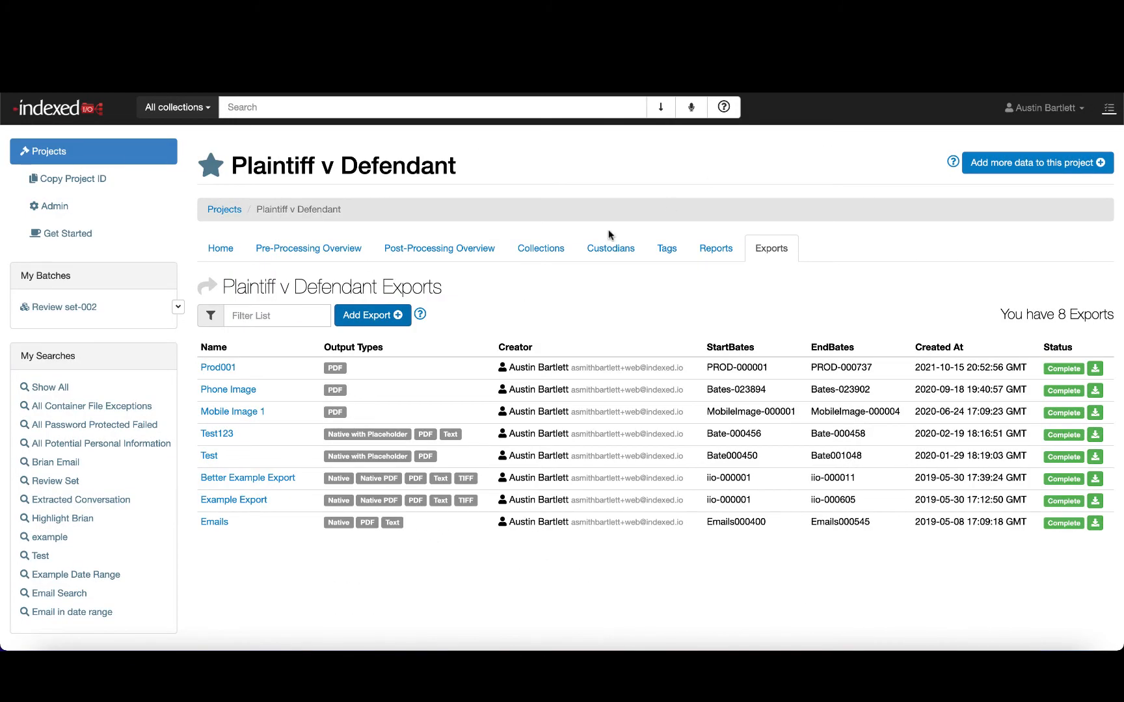
# - Open the project's Admin area and scroll through the project audit log
pyautogui.click(110, 207)
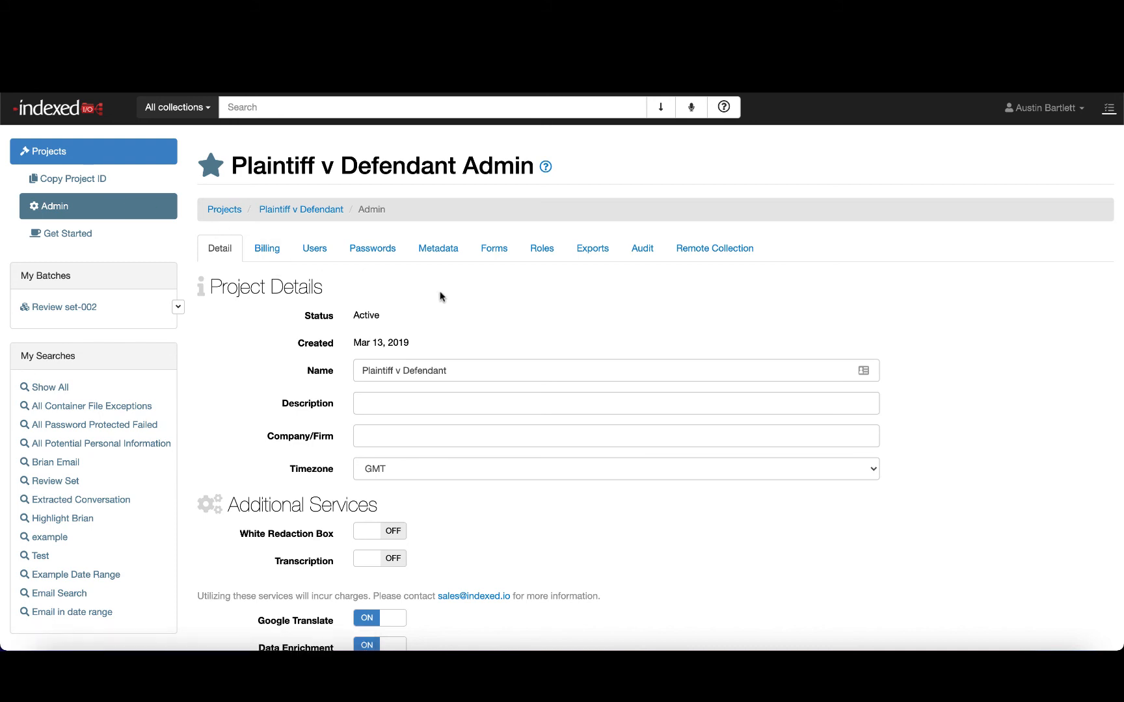
pyautogui.click(641, 248)
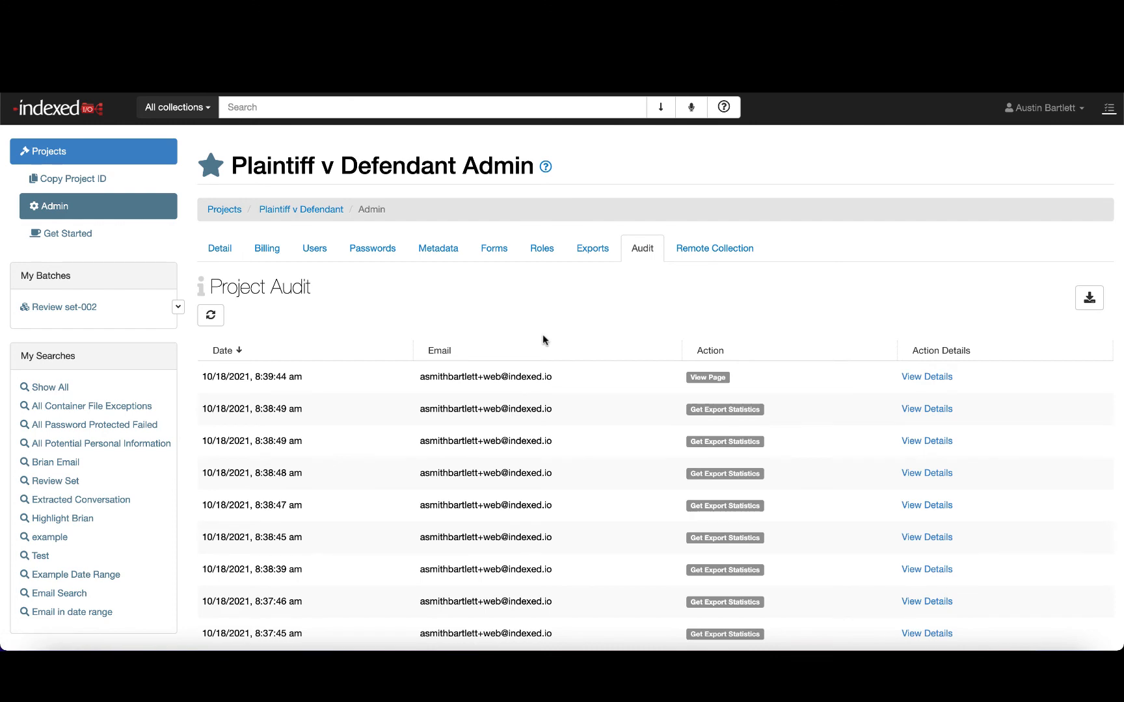
pyautogui.scroll(-2, 544, 338)
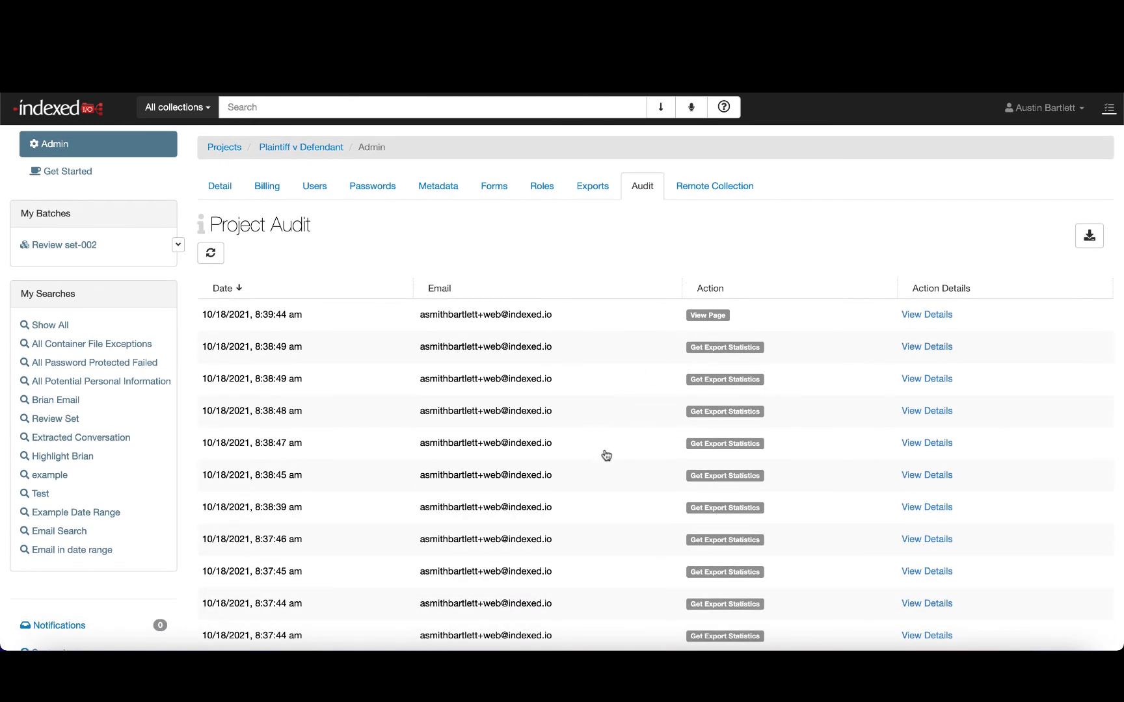
pyautogui.scroll(-5, 605, 454)
pyautogui.scroll(-7, 606, 455)
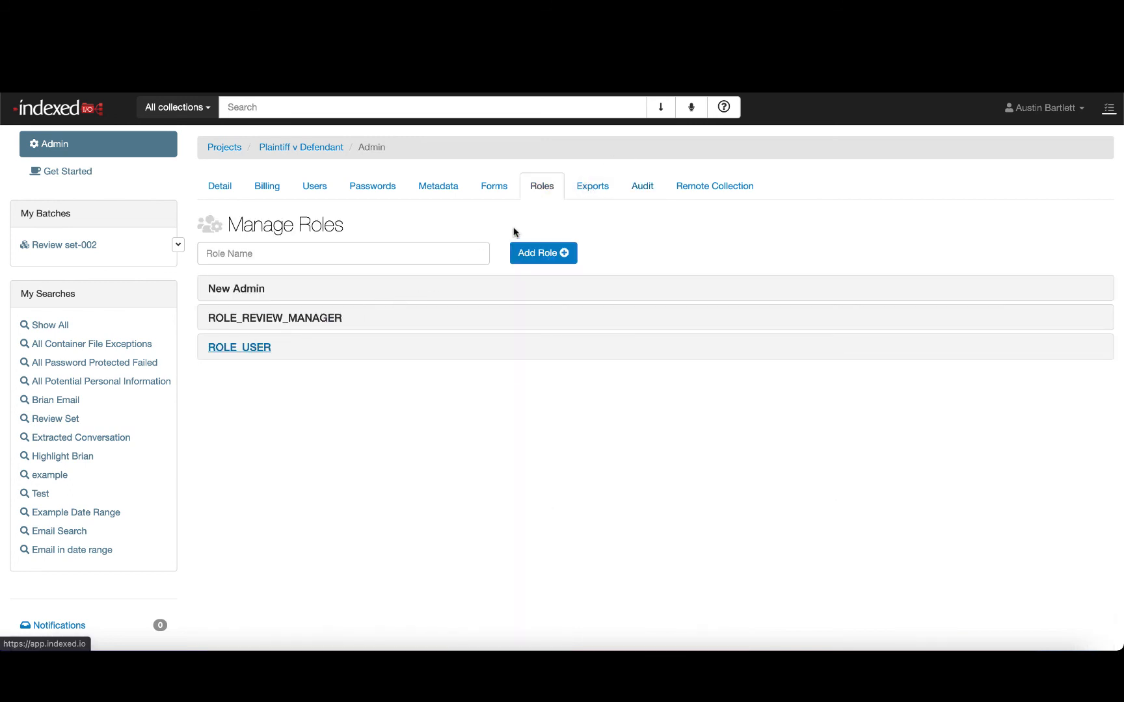
# - Expand the ROLE_USER role and review its permissions and tag restrictions
pyautogui.click(242, 349)
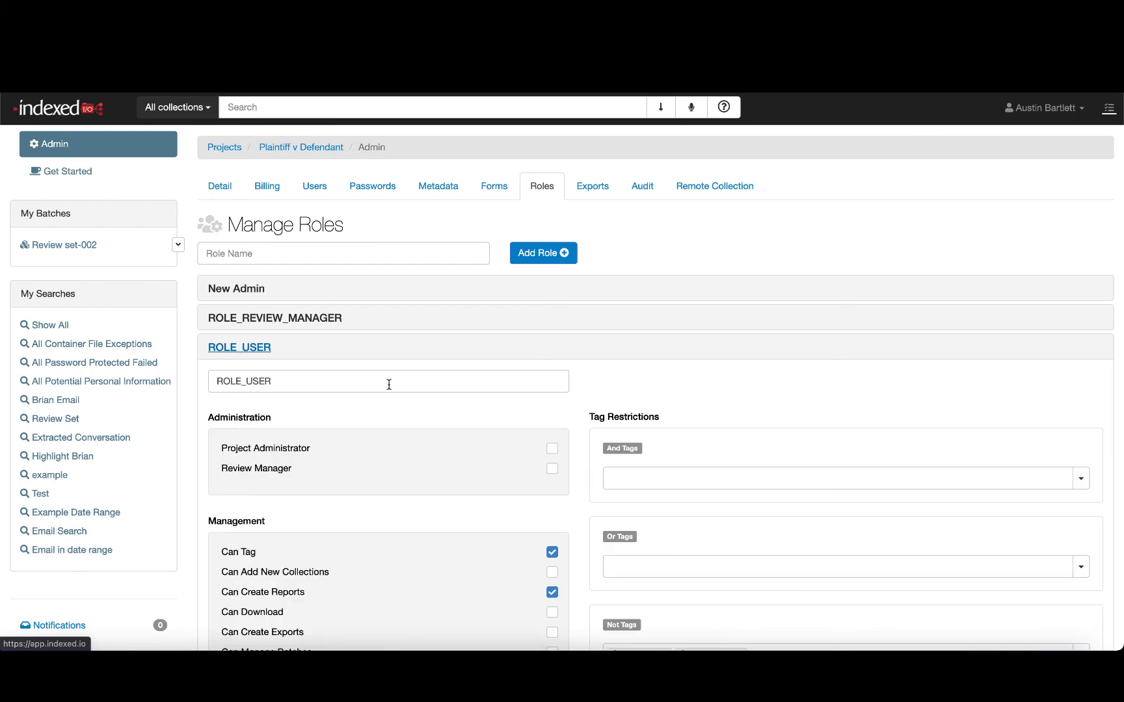
pyautogui.scroll(-5, 331, 290)
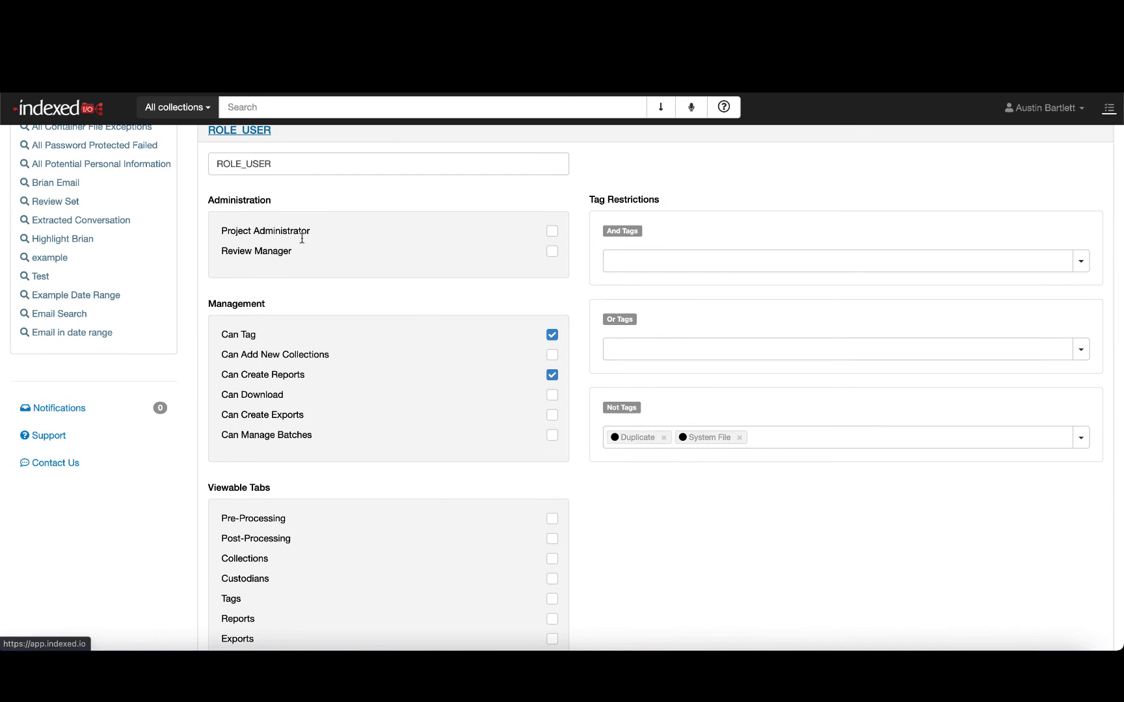
pyautogui.scroll(1, 284, 206)
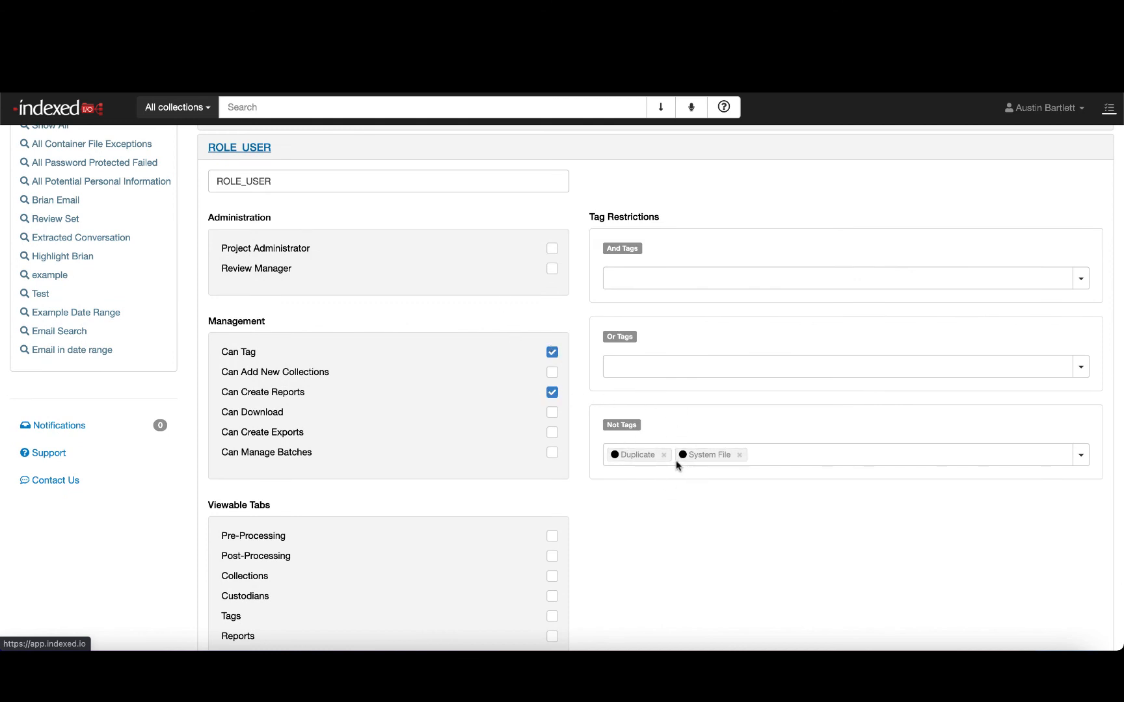
pyautogui.scroll(-2, 641, 463)
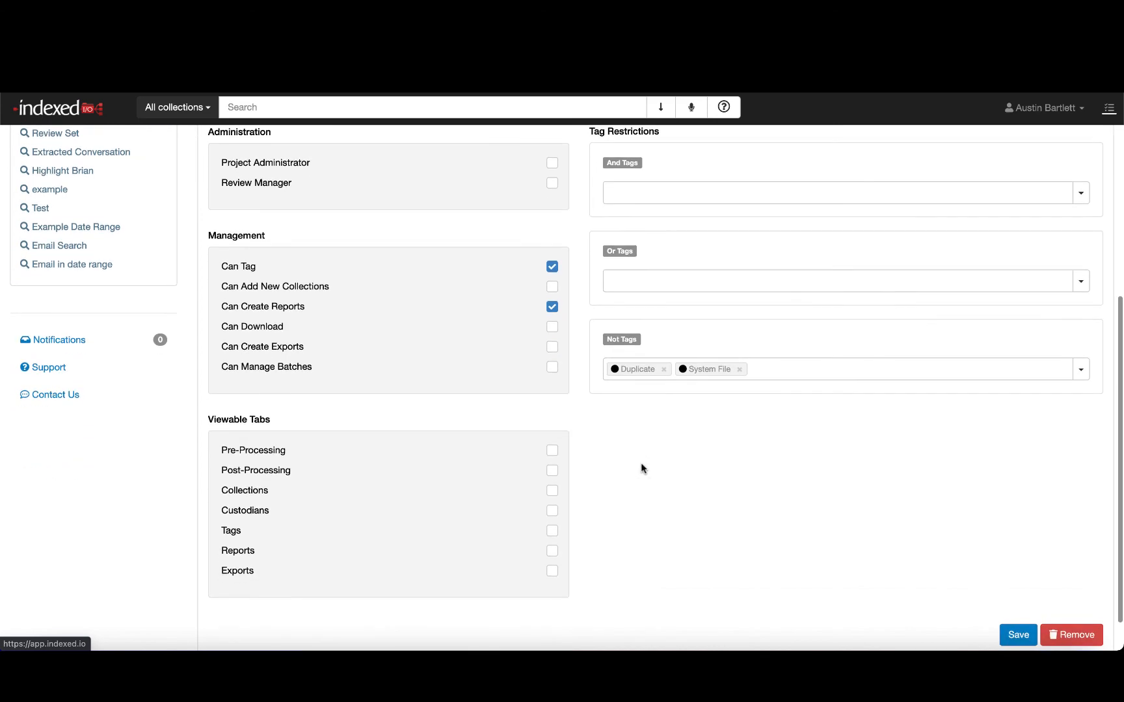
pyautogui.scroll(5, 641, 462)
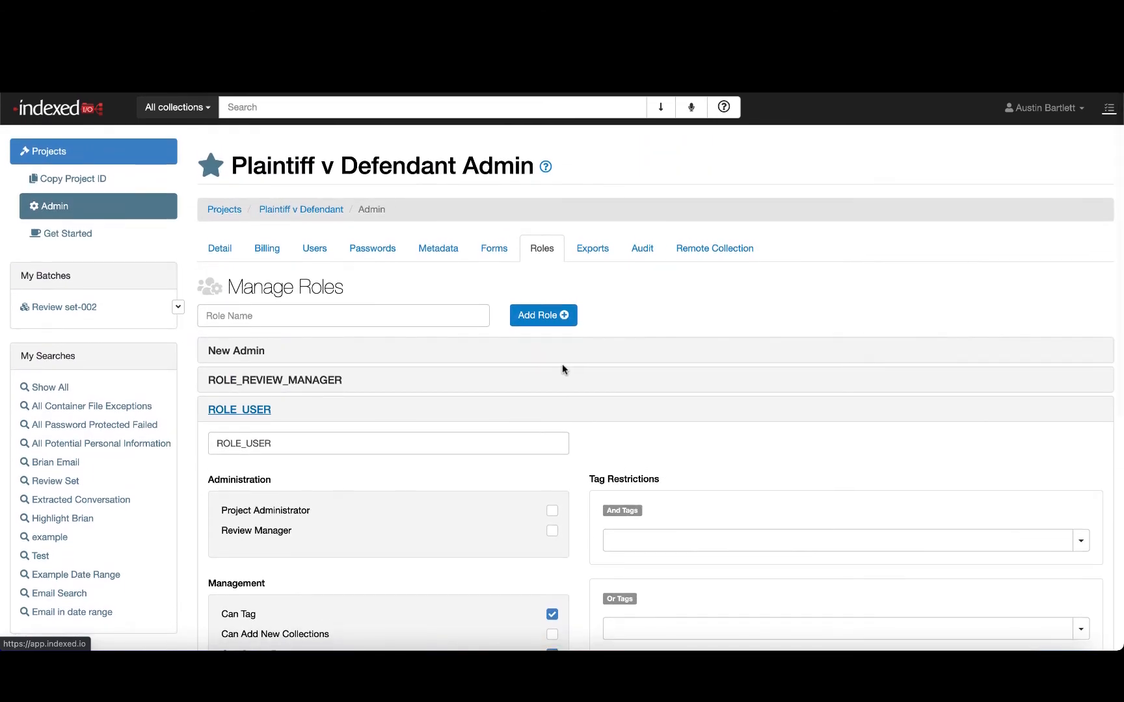
# - Open the tagging forms and display the ROLE_USER form's tags
pyautogui.click(495, 251)
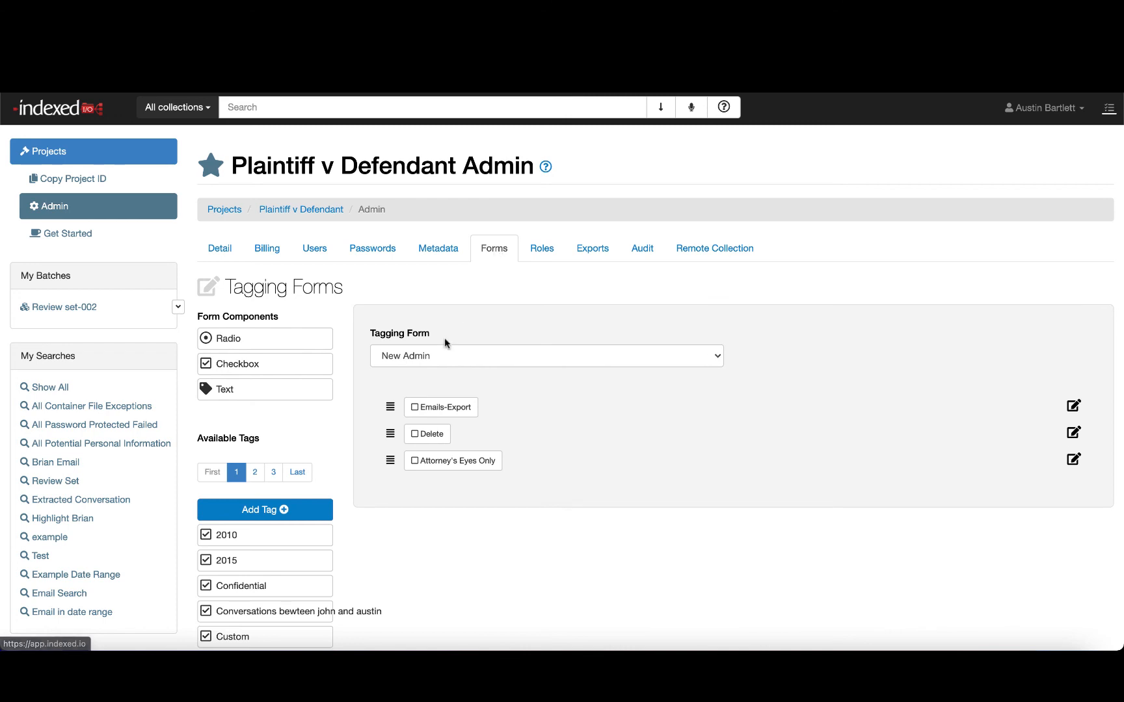
pyautogui.click(433, 351)
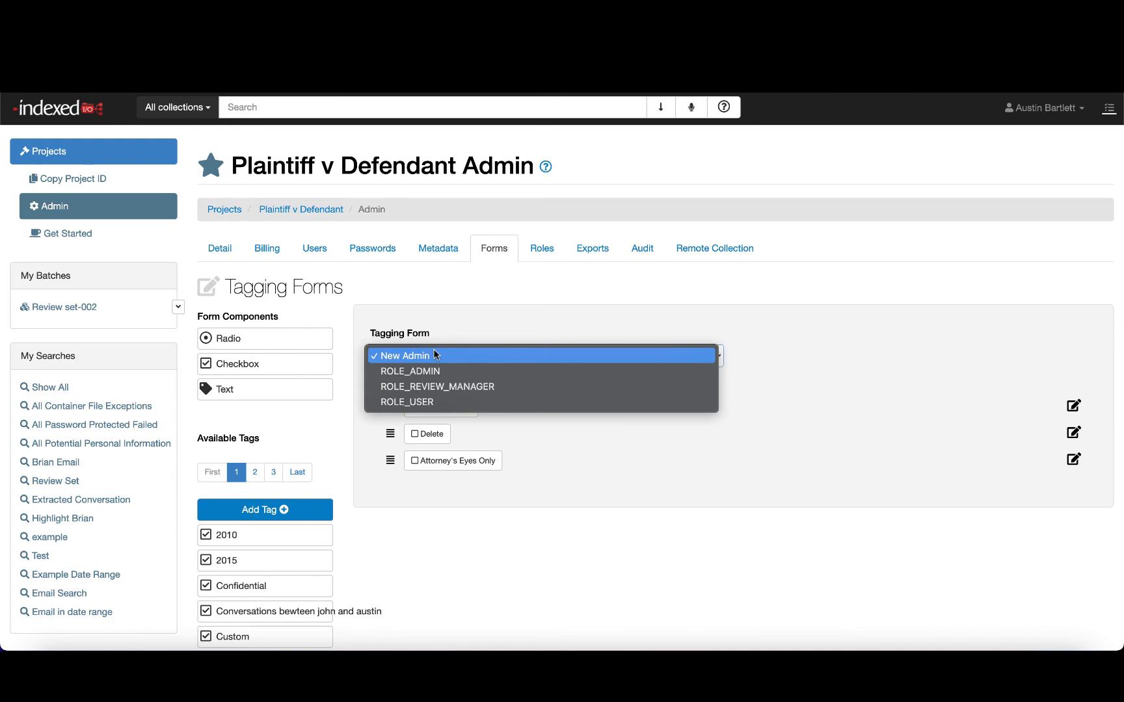
pyautogui.click(415, 402)
pyautogui.scroll(-2, 463, 404)
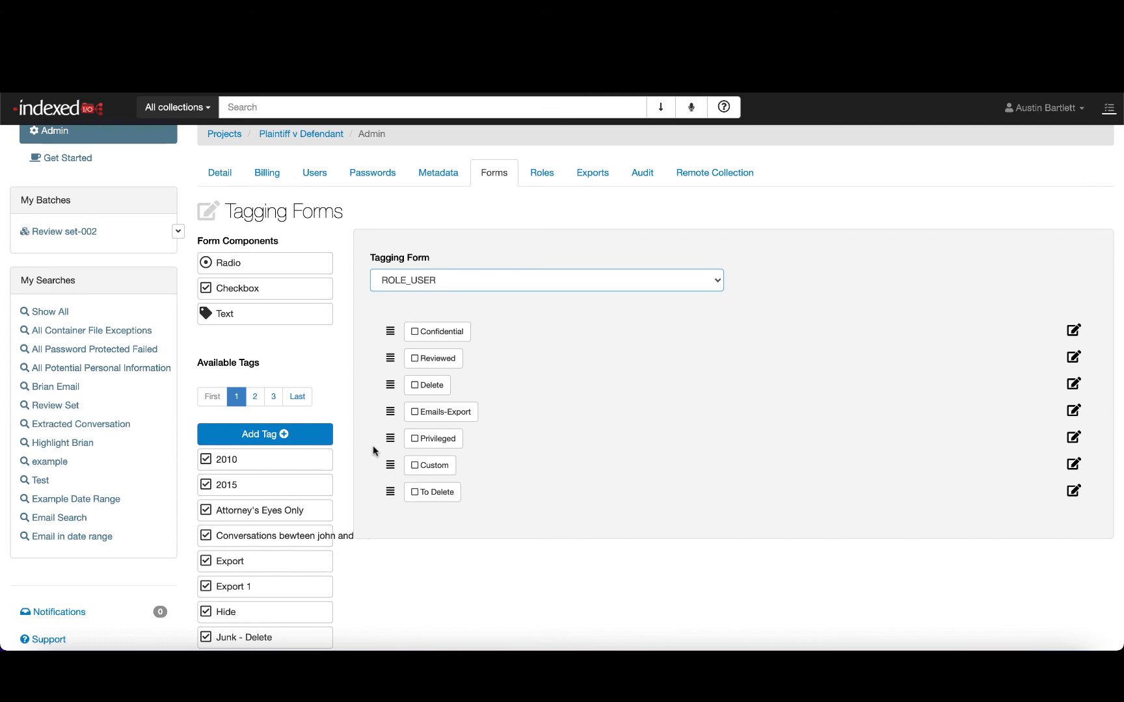
pyautogui.scroll(-2, 372, 448)
pyautogui.scroll(4, 372, 449)
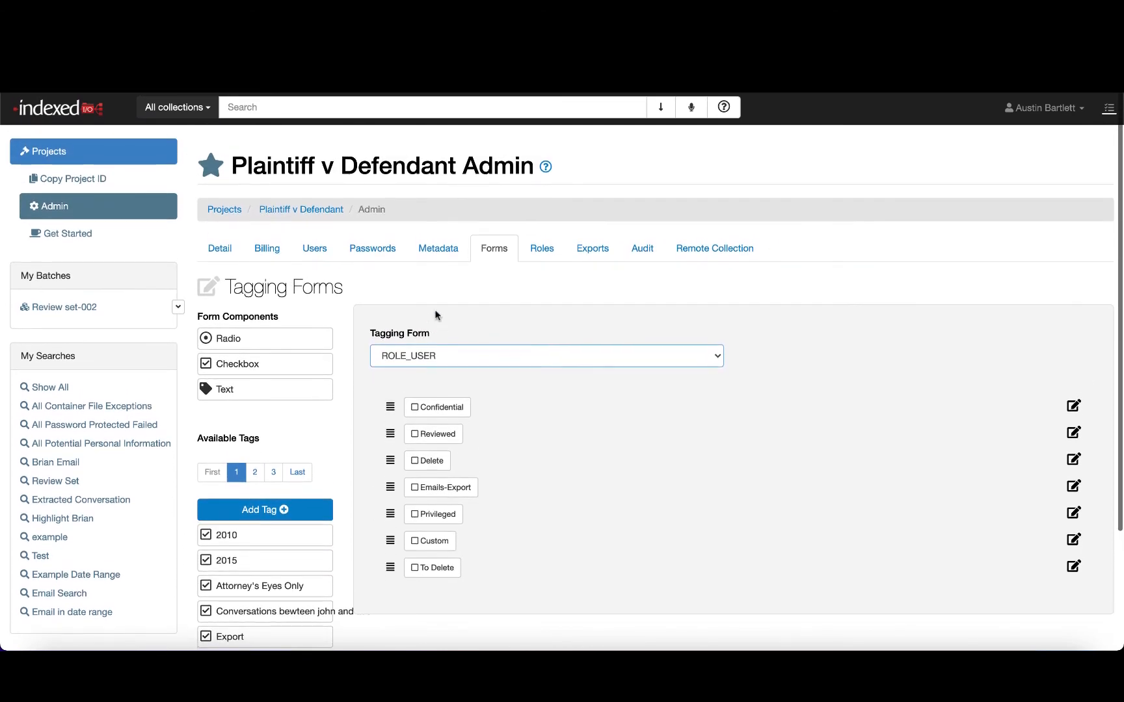
# - Open the project billing page and scroll through its usage details
pyautogui.click(271, 256)
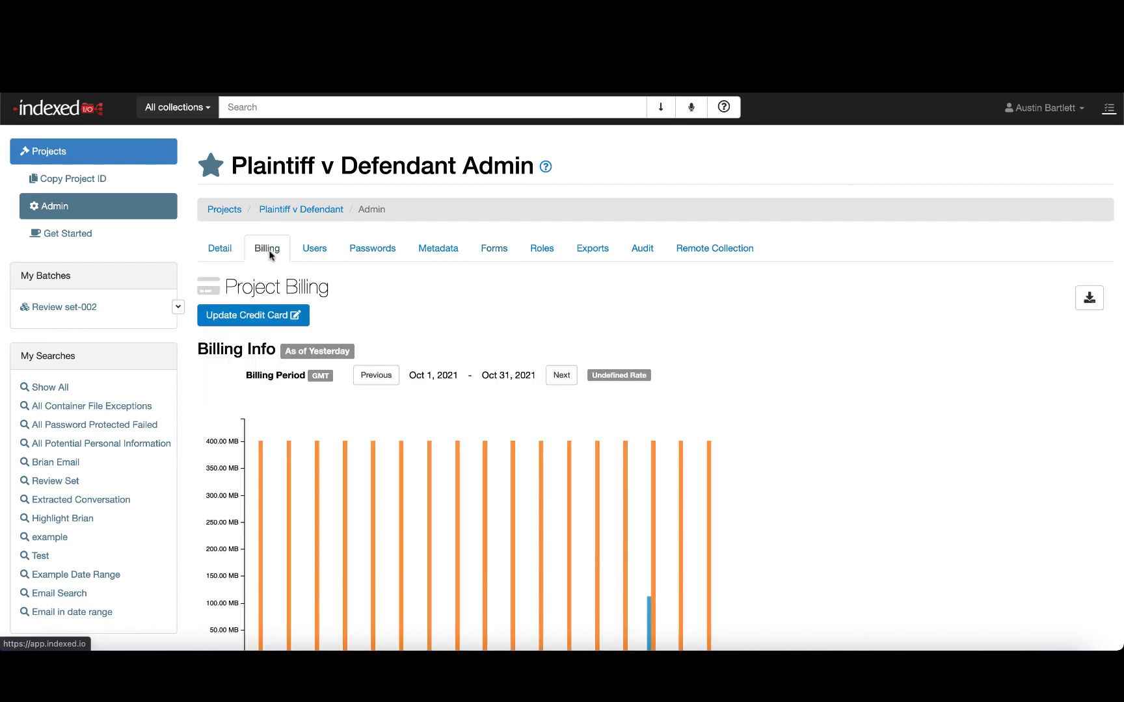
pyautogui.scroll(-6, 271, 256)
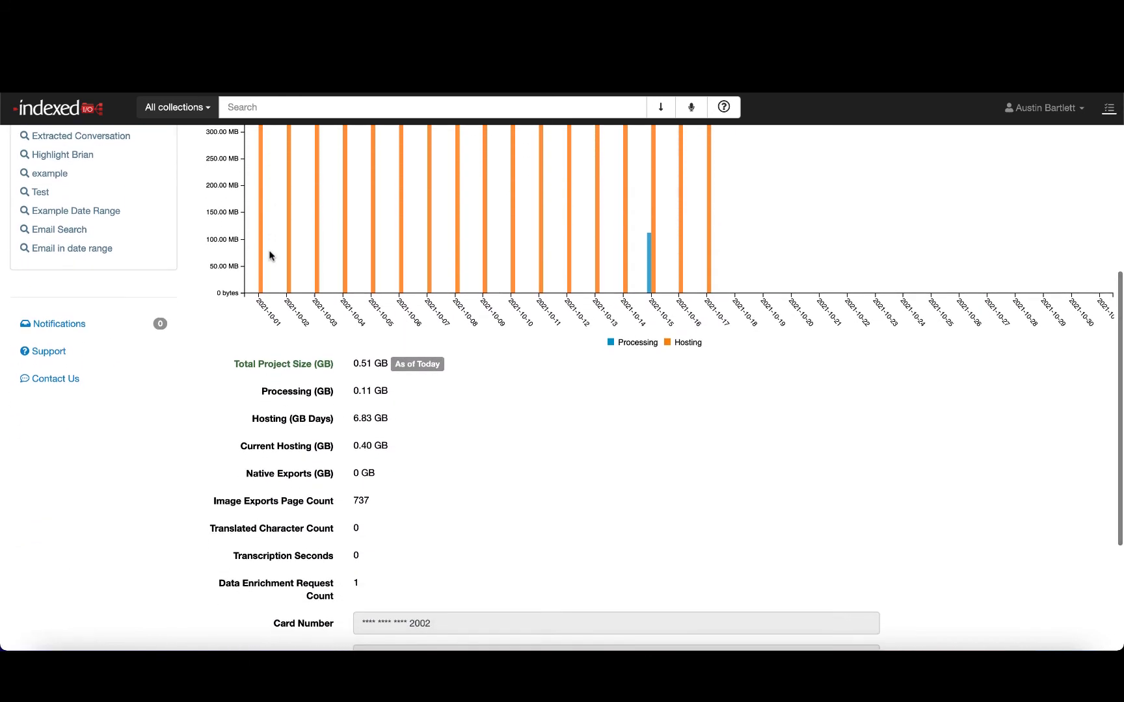
pyautogui.scroll(2, 270, 251)
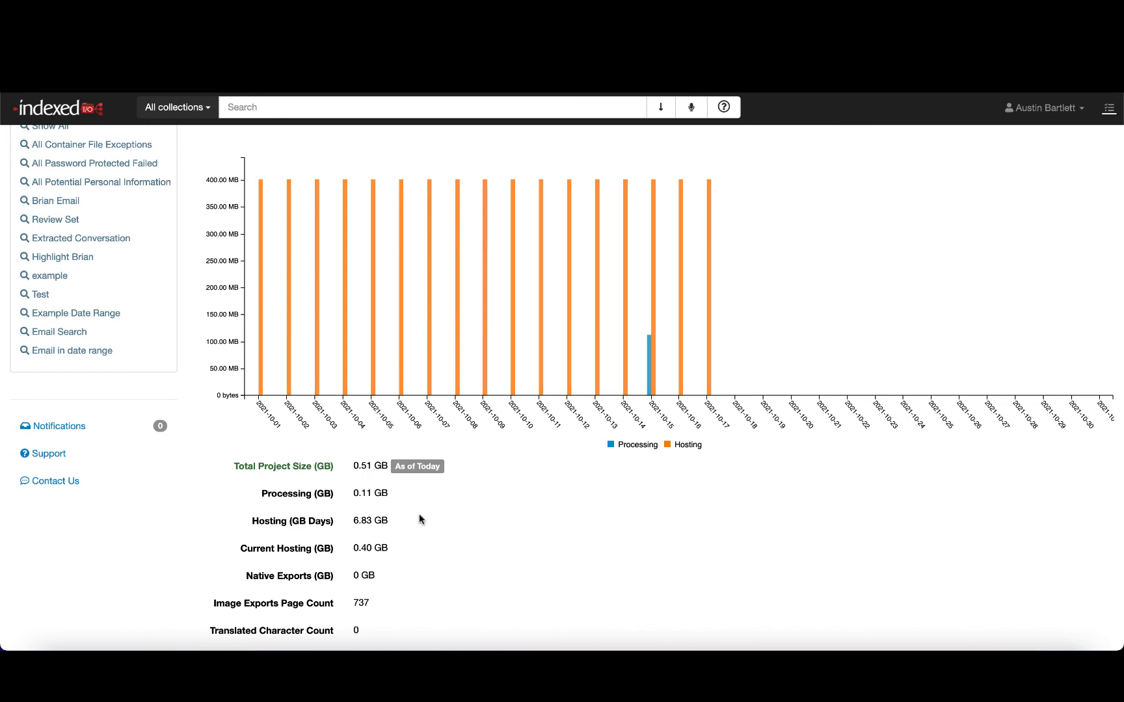
pyautogui.scroll(-5, 419, 518)
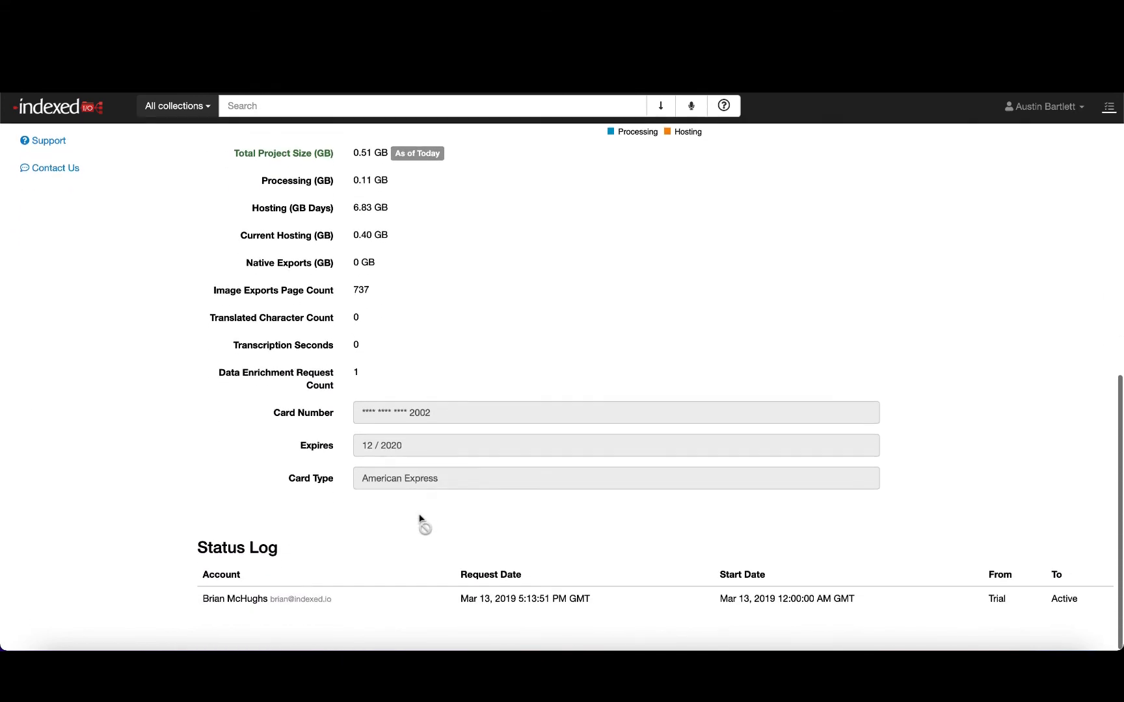